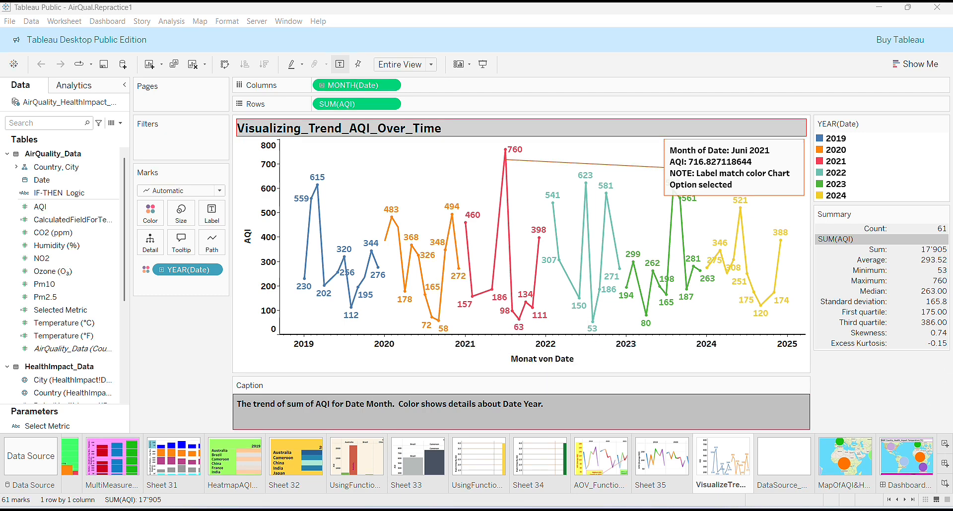
Add three new blank worksheets to the workbook
click(945, 444)
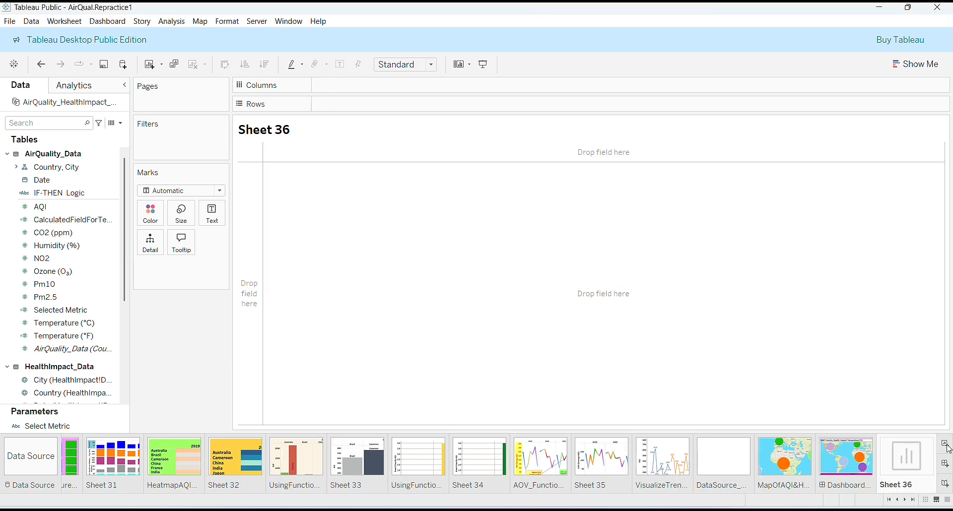
click(946, 444)
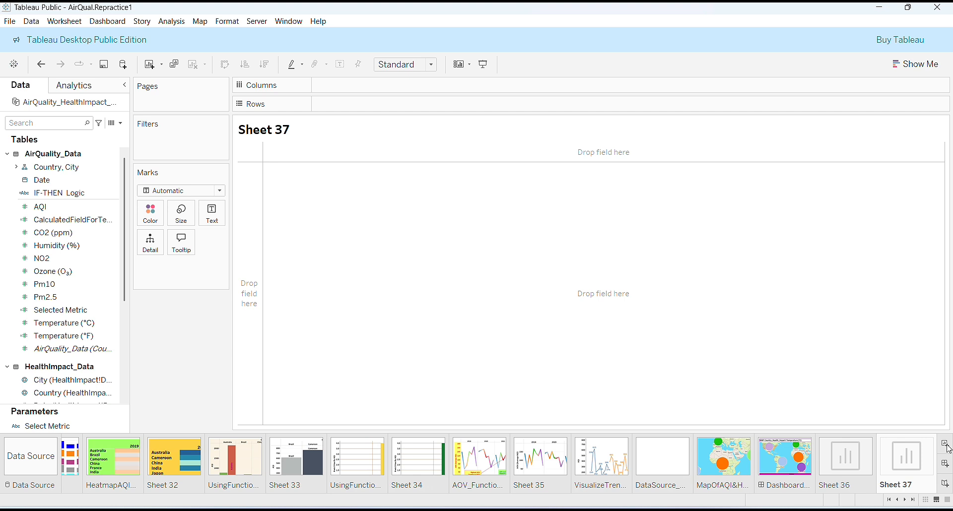
click(947, 447)
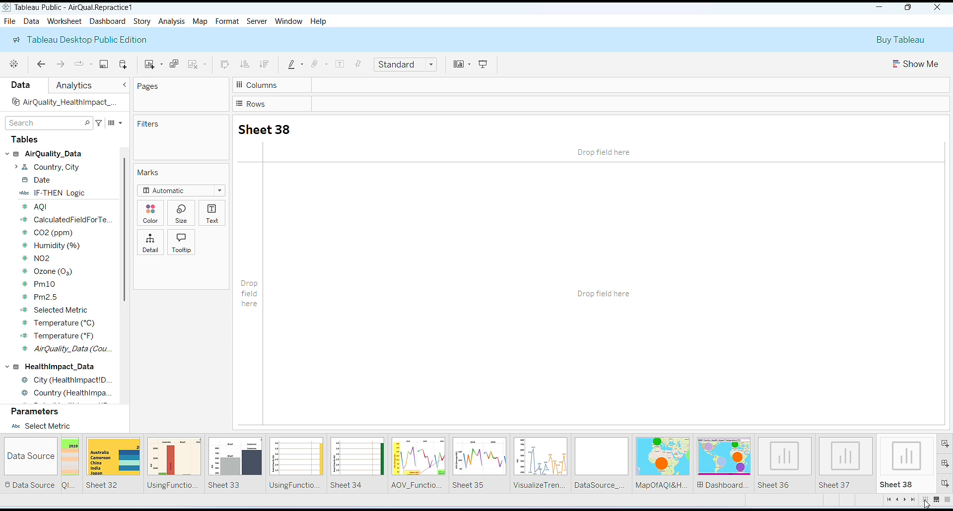
Rearrange the sheets so Sheet 36 follows VisualizeTrendOfAQIOverTime, Sheet 37 follows DataSource_Last_Update and Sheet 38 precedes Dashboard Dynamic, and return to the worksheet view
click(926, 501)
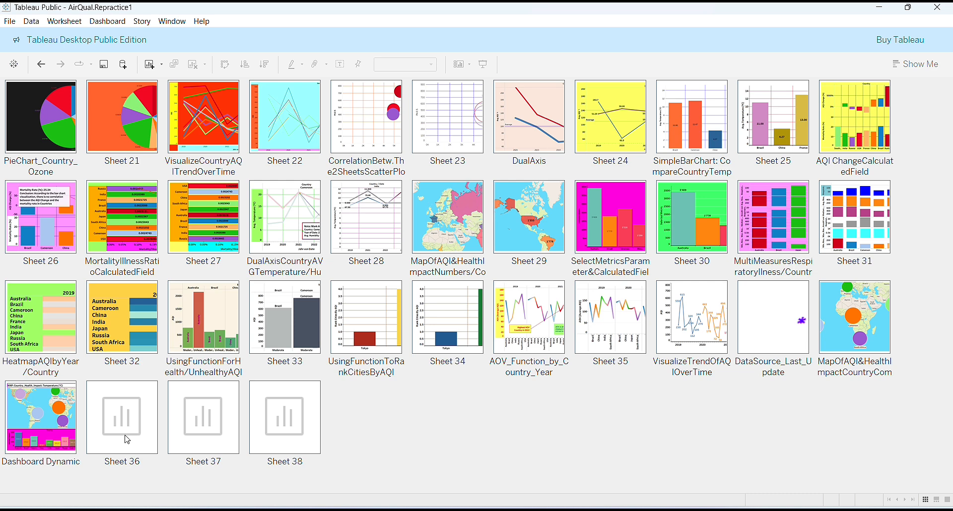
drag(127, 439, 723, 306)
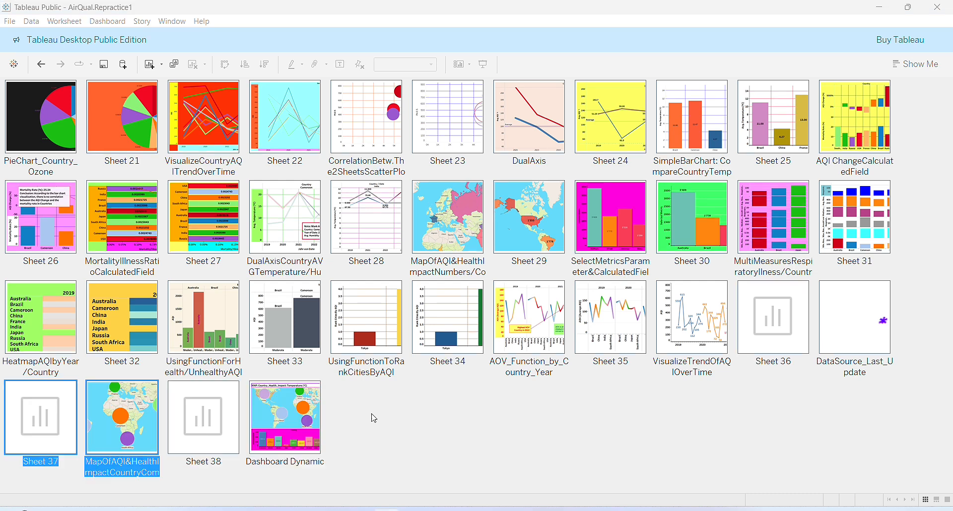
click(936, 499)
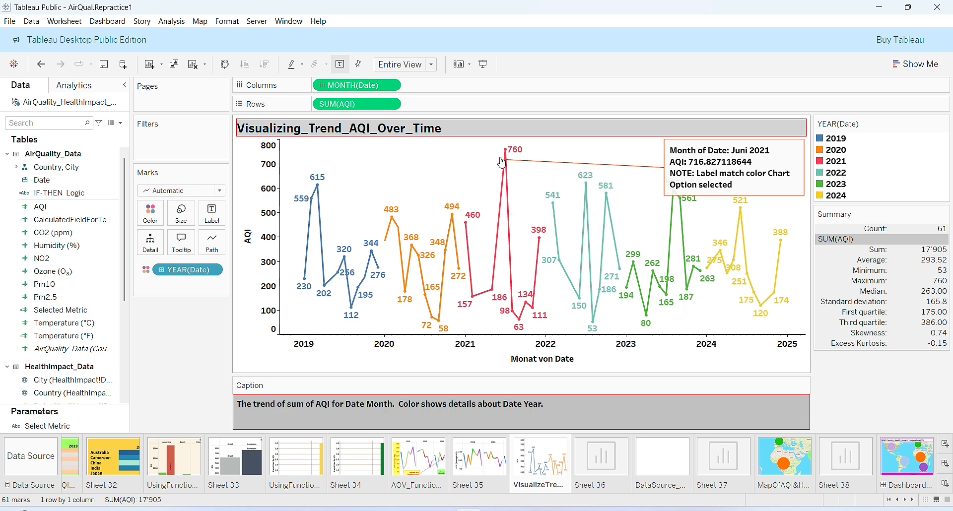
Move the Juni 2021 annotation on the AQI trend chart to the upper area above the 2019 and 2020 lines
mouse_move(506, 155)
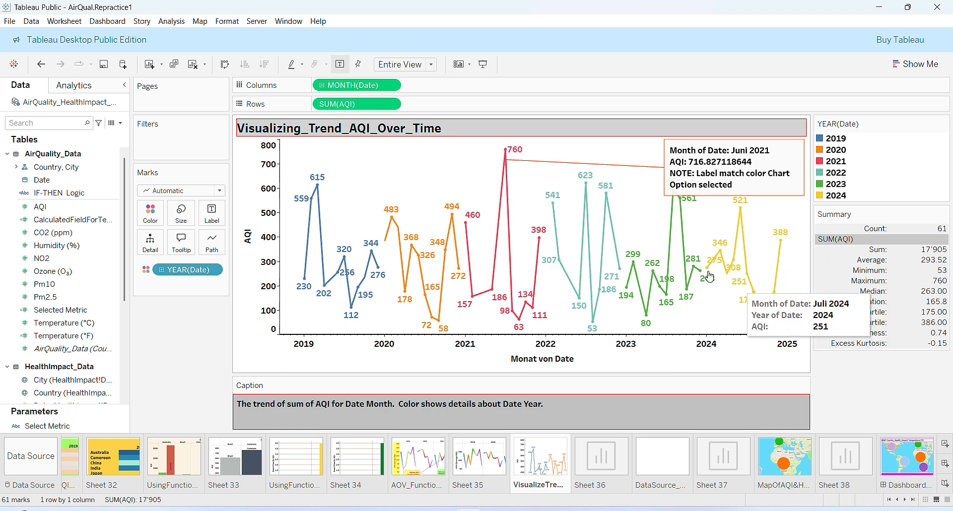
click(767, 155)
mouse_move(767, 154)
mouse_down()
mouse_move(516, 171)
mouse_move(403, 154)
mouse_up()
click(734, 180)
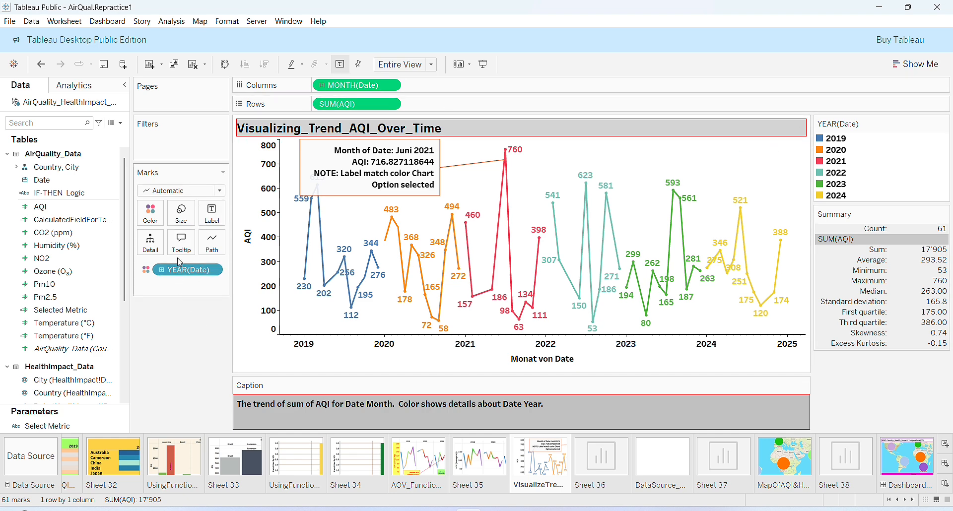
Build an AQI line chart on Sheet 36 with Date in Columns, AQI in Rows and Date as the colour
click(601, 459)
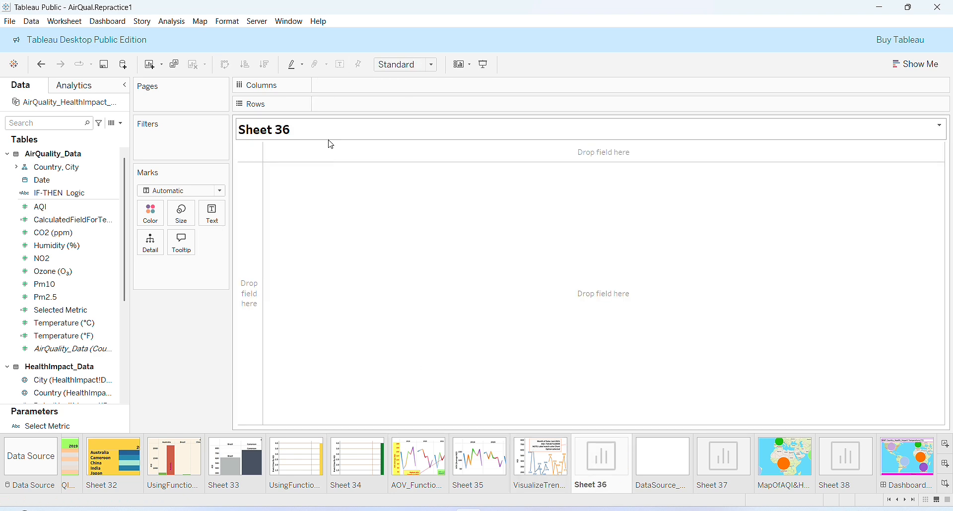
click(63, 213)
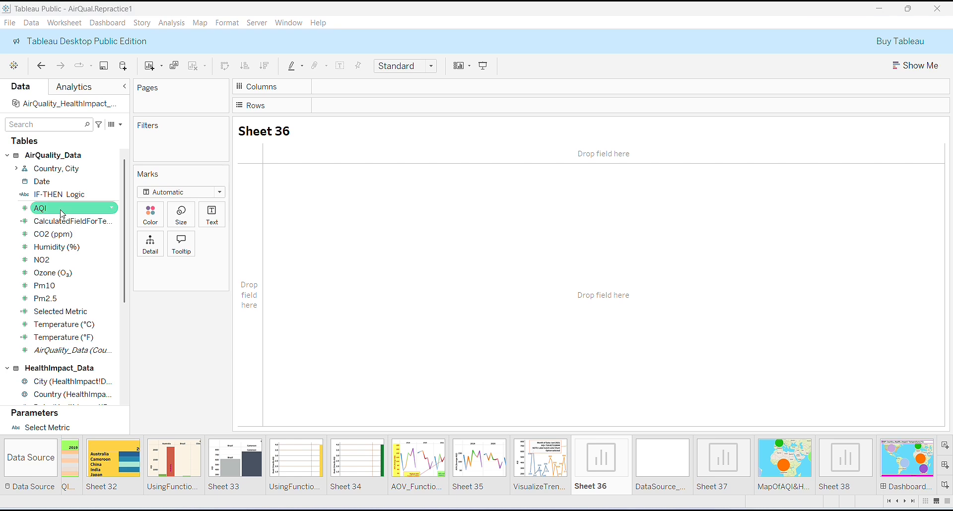
drag(52, 181, 155, 224)
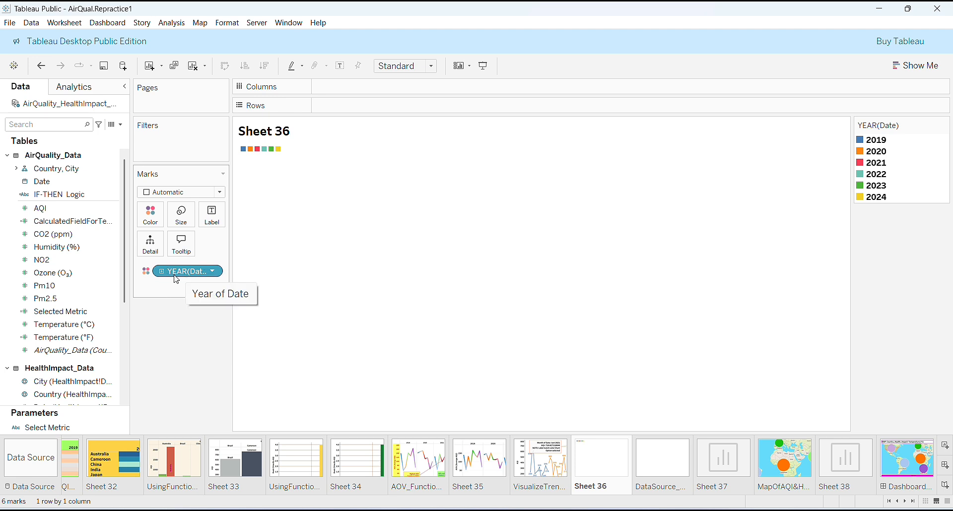
drag(87, 182, 377, 87)
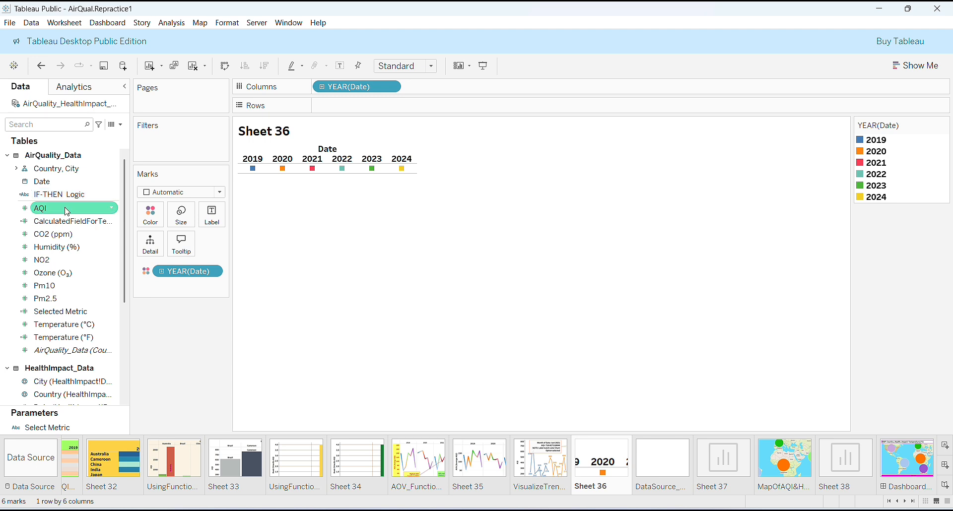
drag(68, 209, 387, 101)
drag(361, 109, 361, 108)
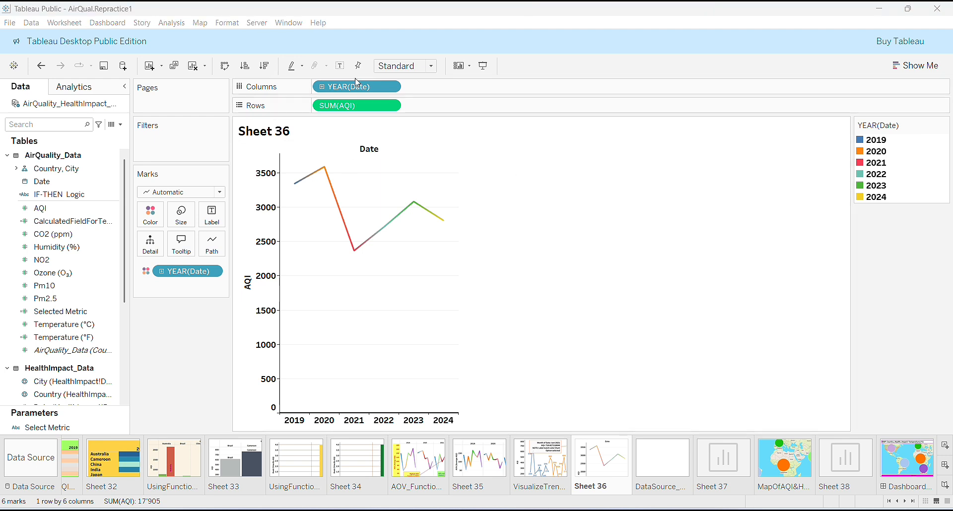
Change the Date in Columns to continuous Month and fit the chart to Entire View
click(391, 86)
click(342, 278)
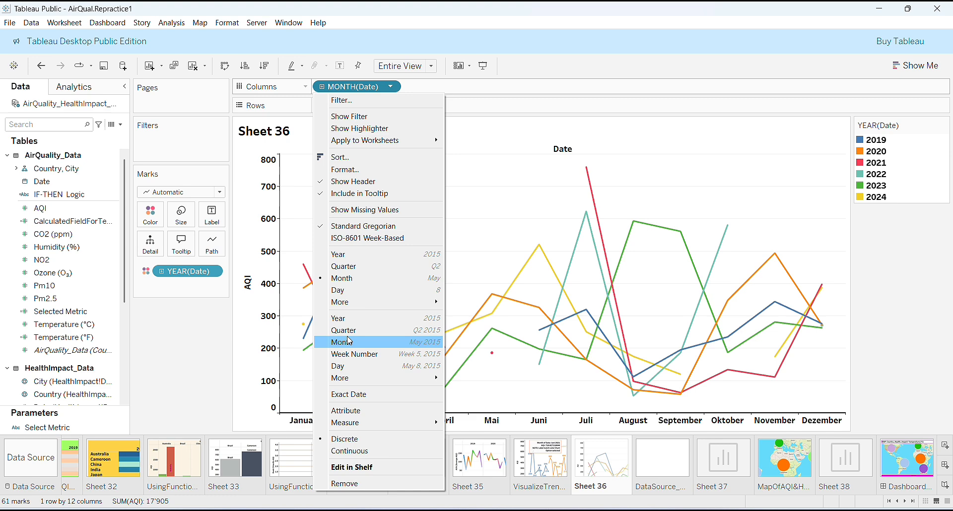
click(325, 343)
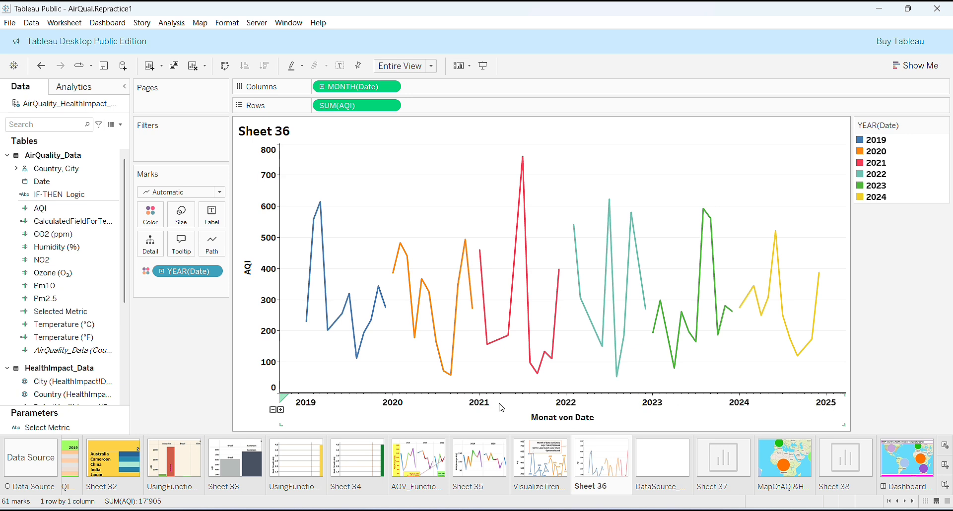
Switch the Date in Columns to discrete Month for comparison and back to continuous Month
click(391, 88)
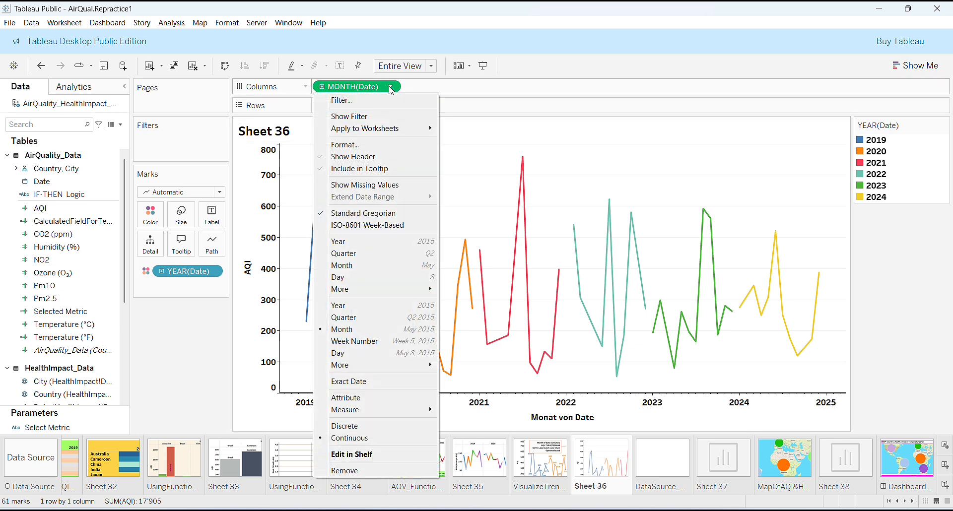
click(336, 268)
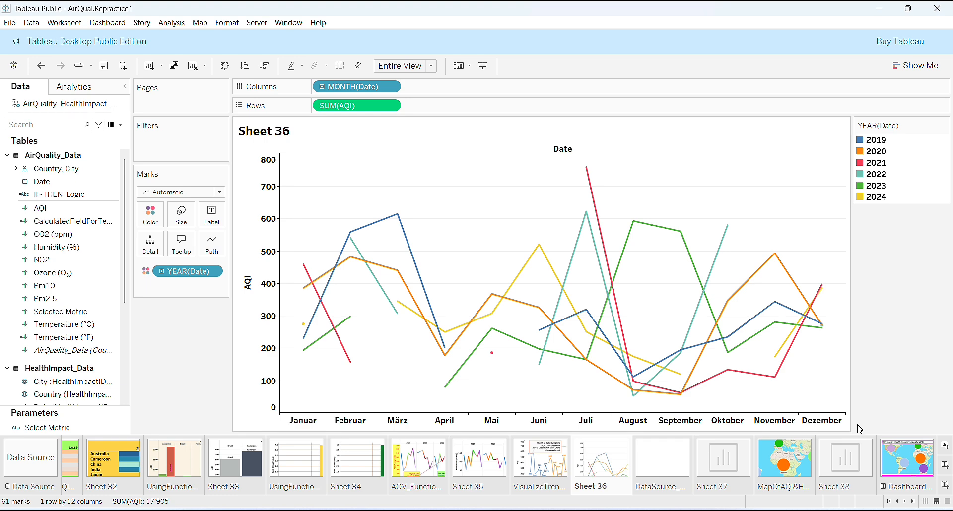
click(393, 87)
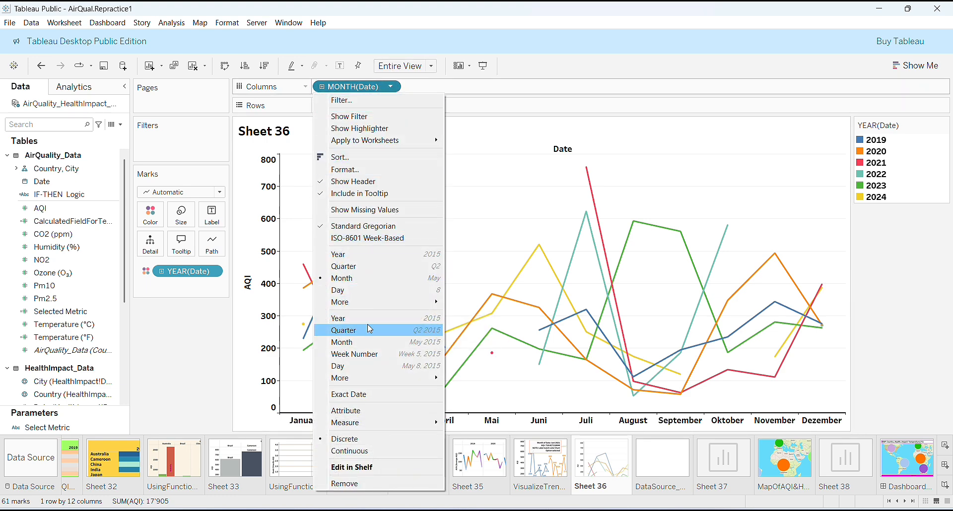
click(371, 341)
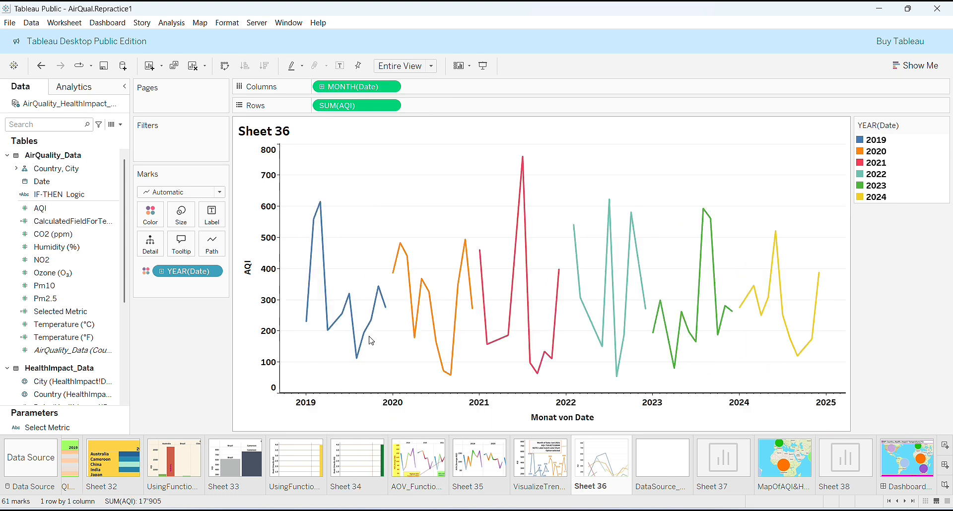
Examine the date axis and a 2023 mark, and look through the available interface languages without changing the language
click(565, 424)
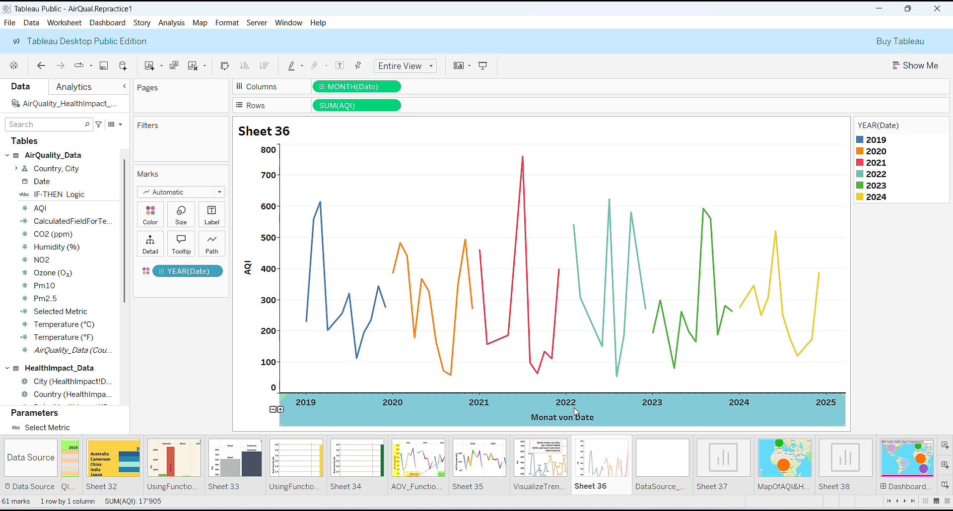
click(712, 273)
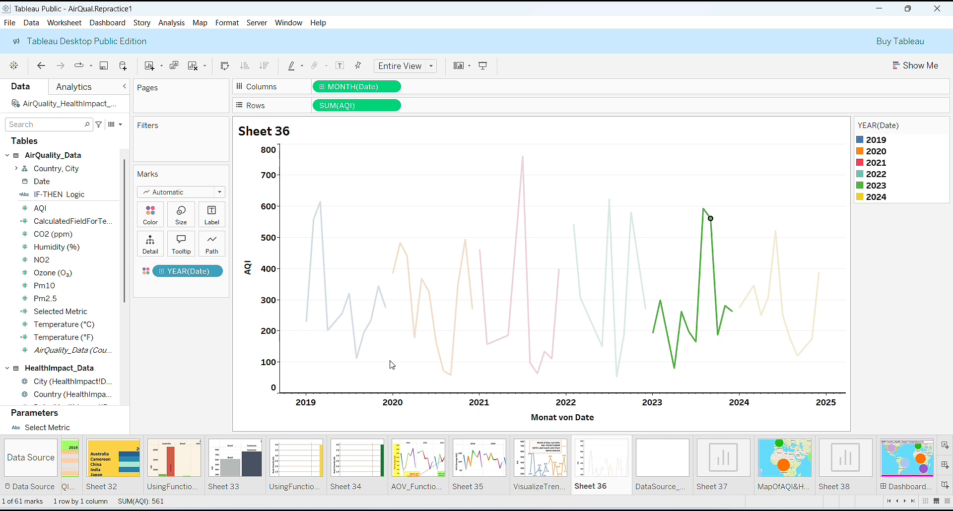
click(575, 188)
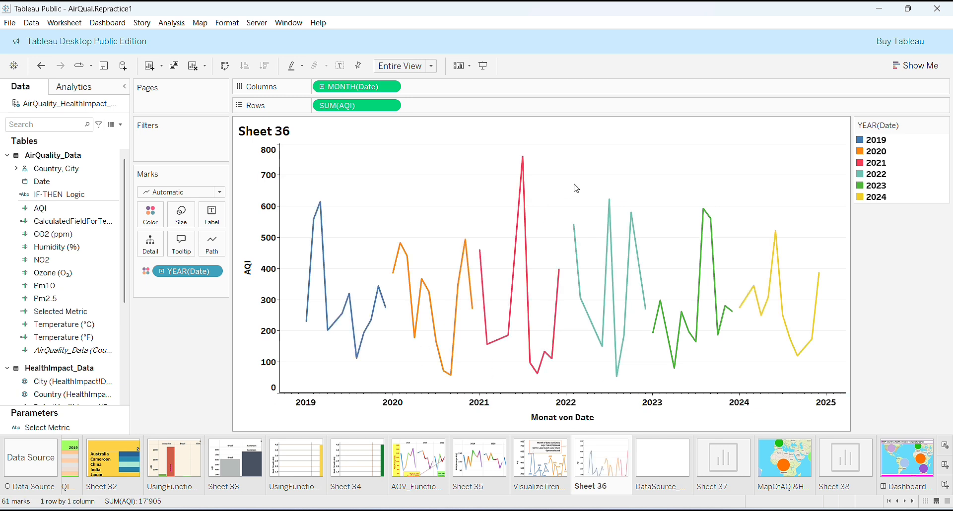
click(318, 24)
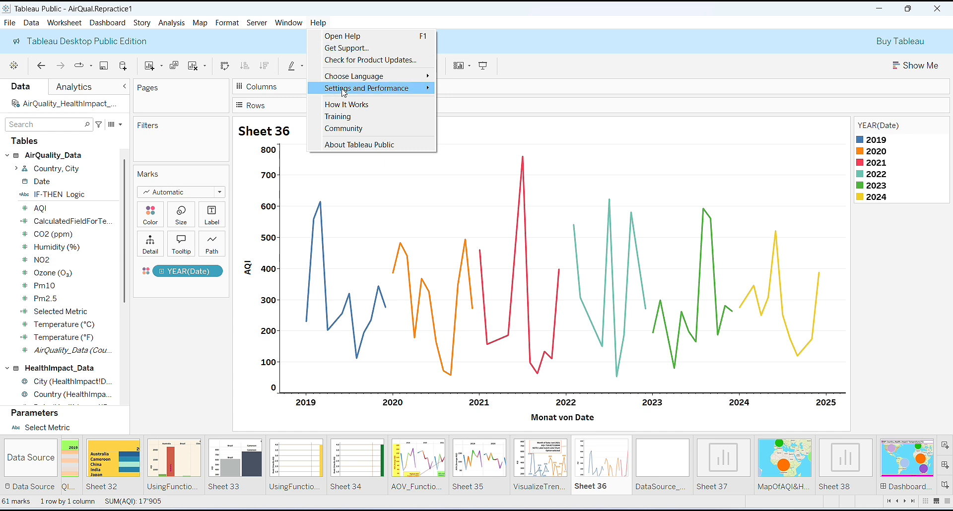
mouse_move(390, 79)
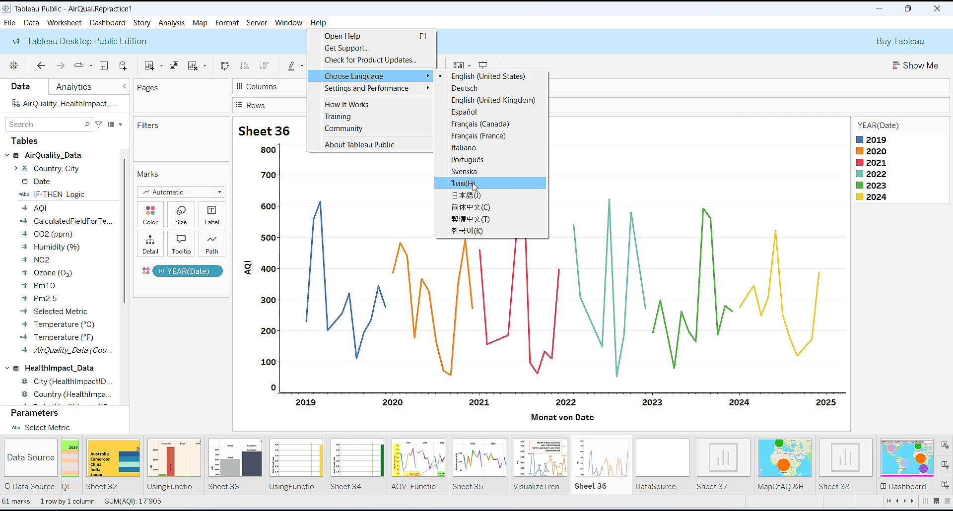
click(366, 191)
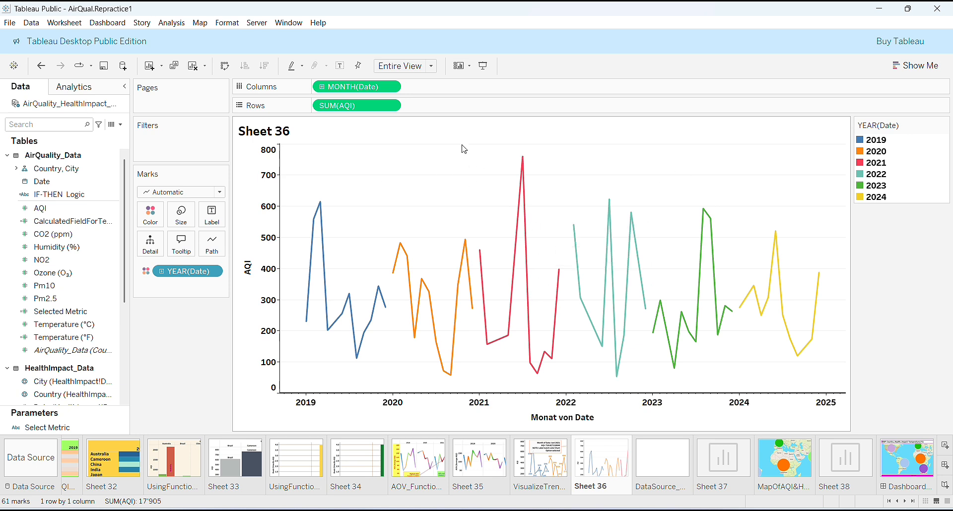
Show mark labels on the AQI lines, allow them to overlap other marks, and set their font to Match Mark Color
click(341, 67)
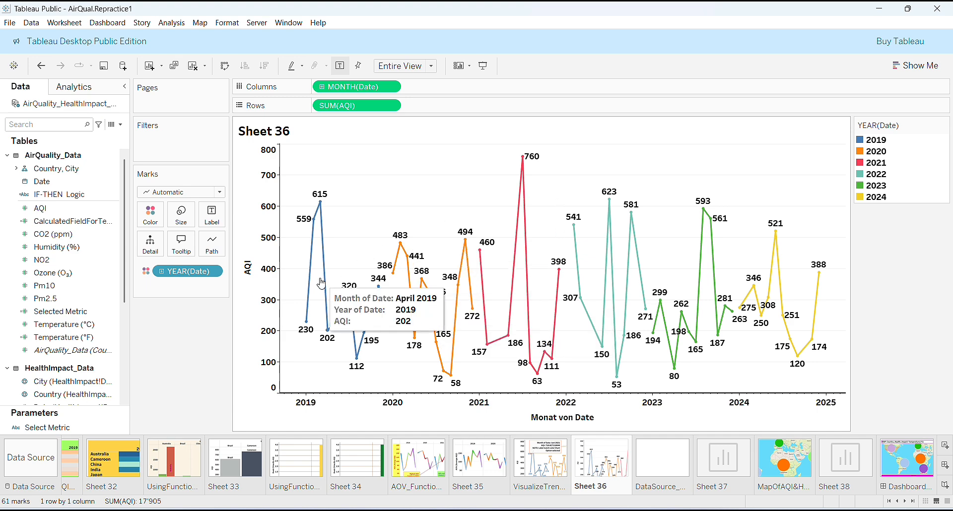
click(217, 220)
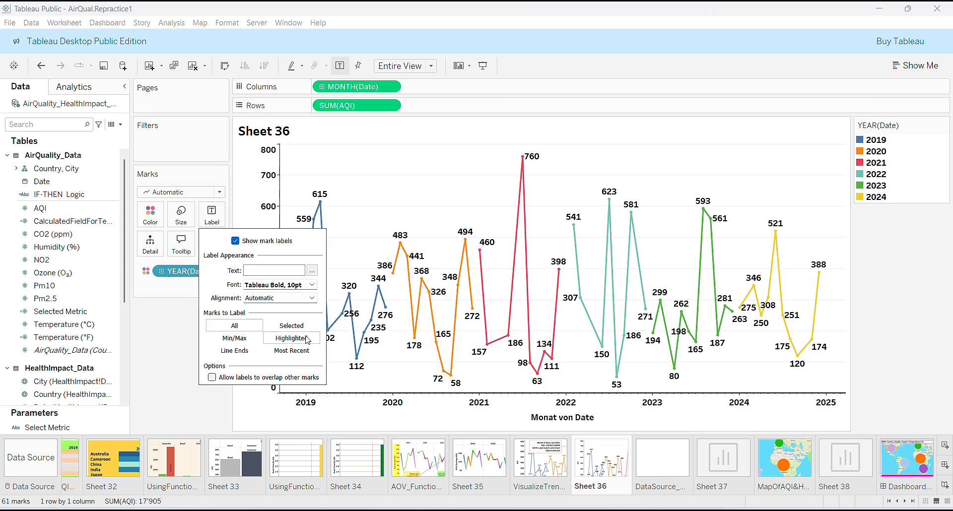
click(211, 379)
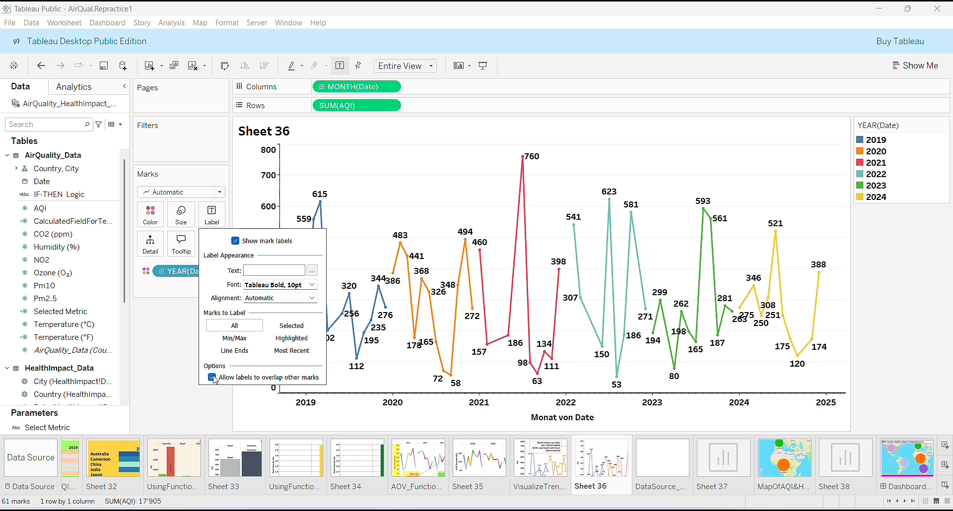
click(311, 285)
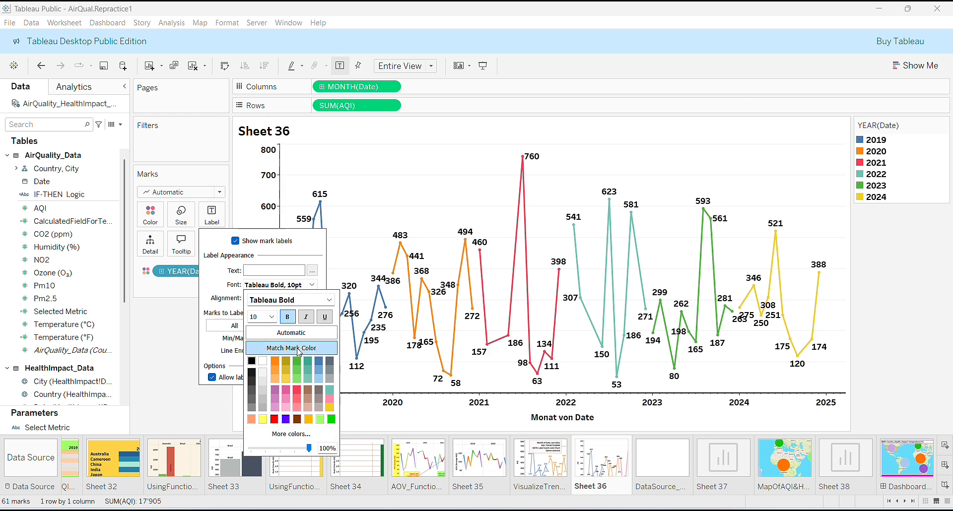
click(299, 349)
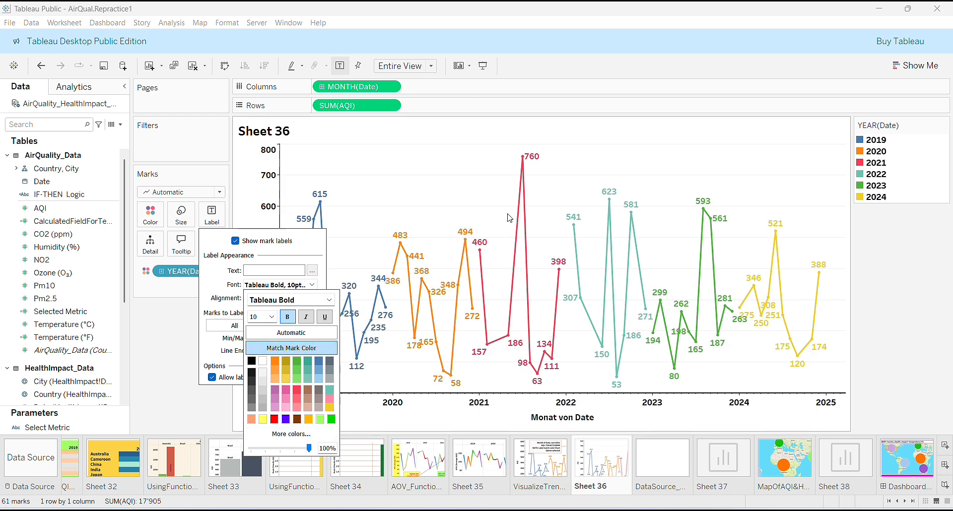
click(559, 185)
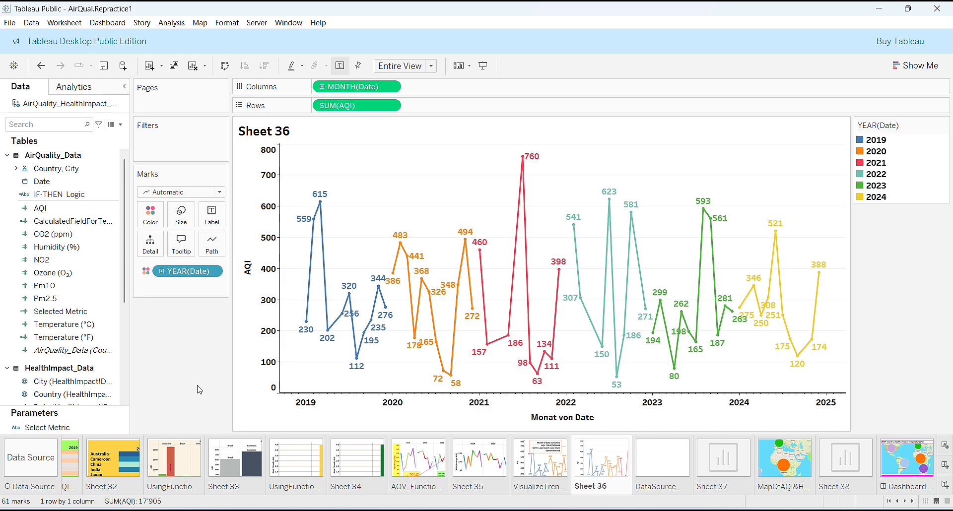
Review the title and caption formatting on the finished Visualizing_Trend_AQI_Over_Time sheet and return to Sheet 36
mouse_move(614, 227)
click(544, 451)
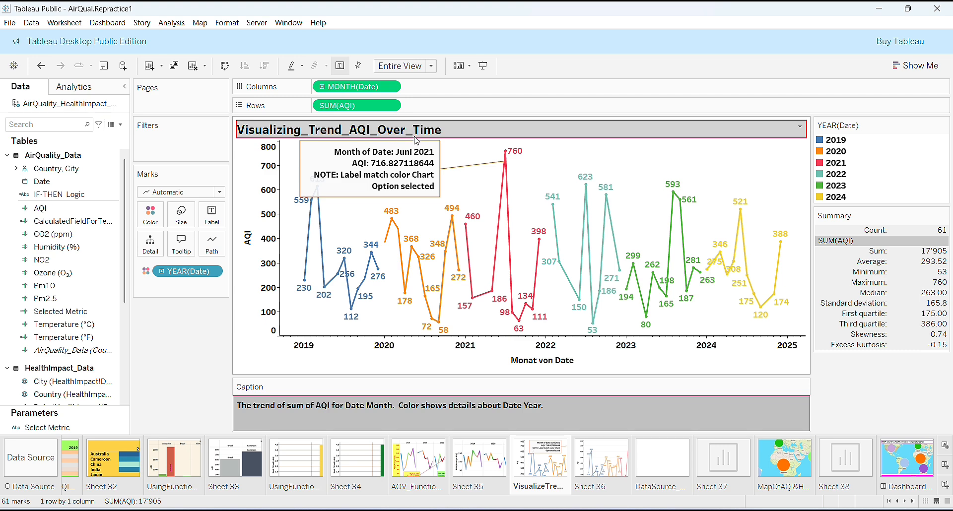
click(593, 467)
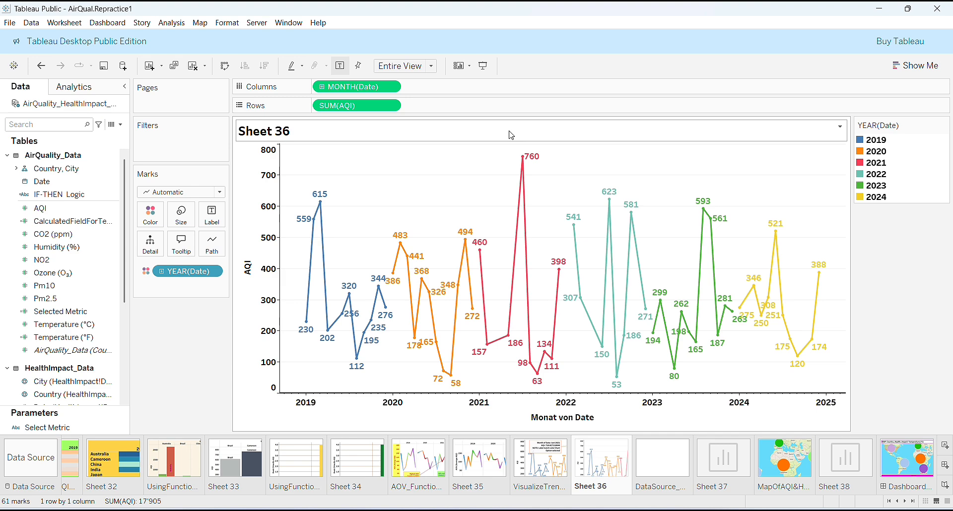
Format the Sheet 36 title with a thin solid brown border and pale cream shading
right_click(511, 135)
click(545, 179)
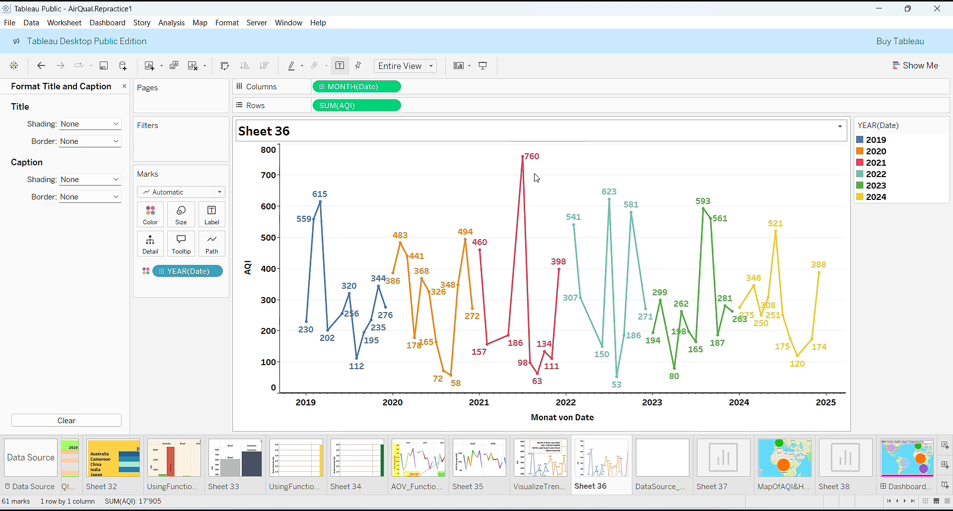
click(116, 144)
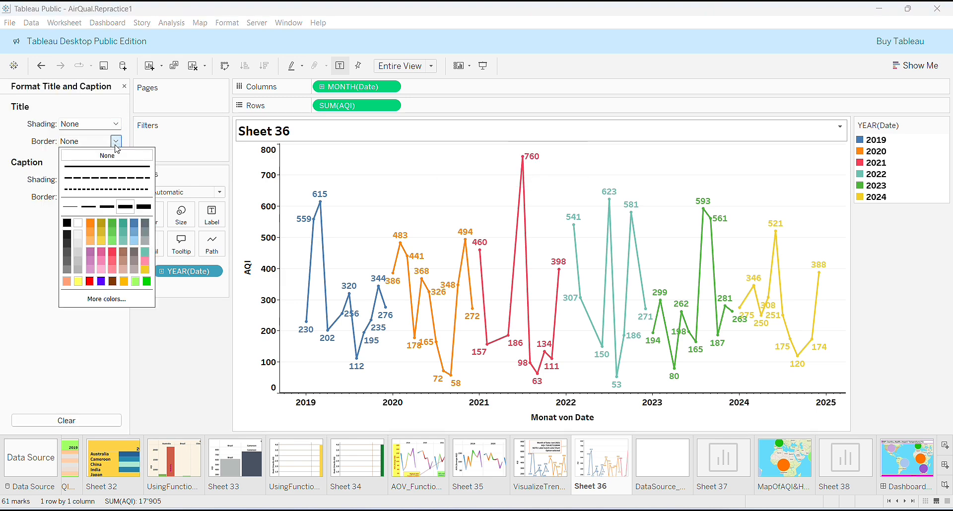
click(112, 282)
click(71, 206)
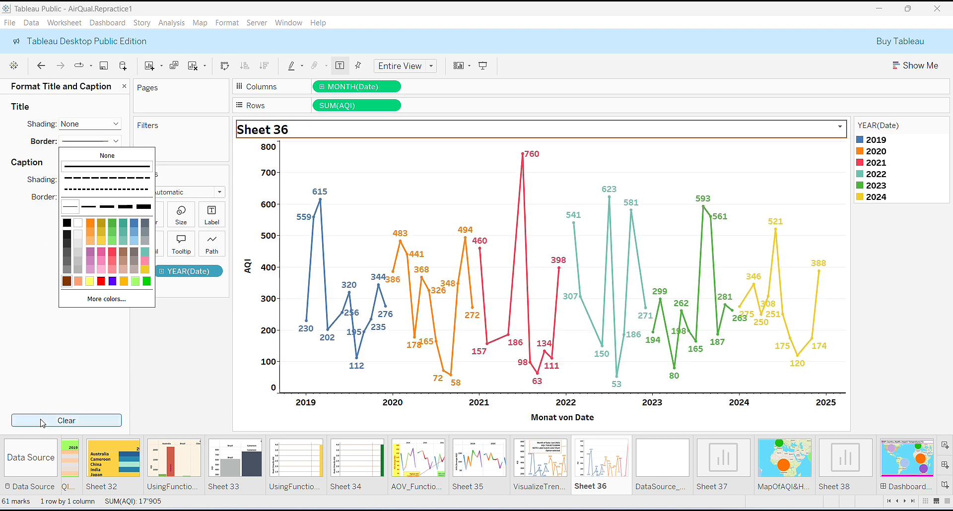
click(171, 398)
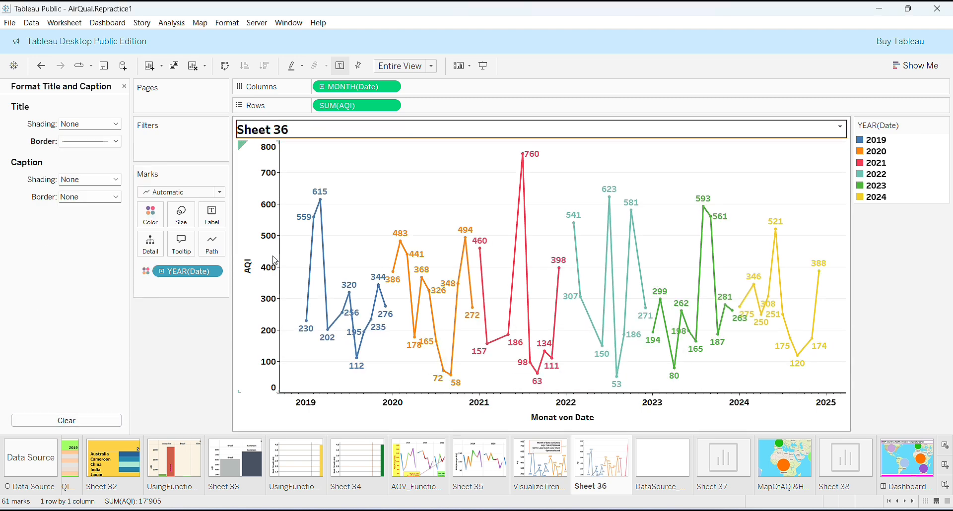
mouse_move(354, 312)
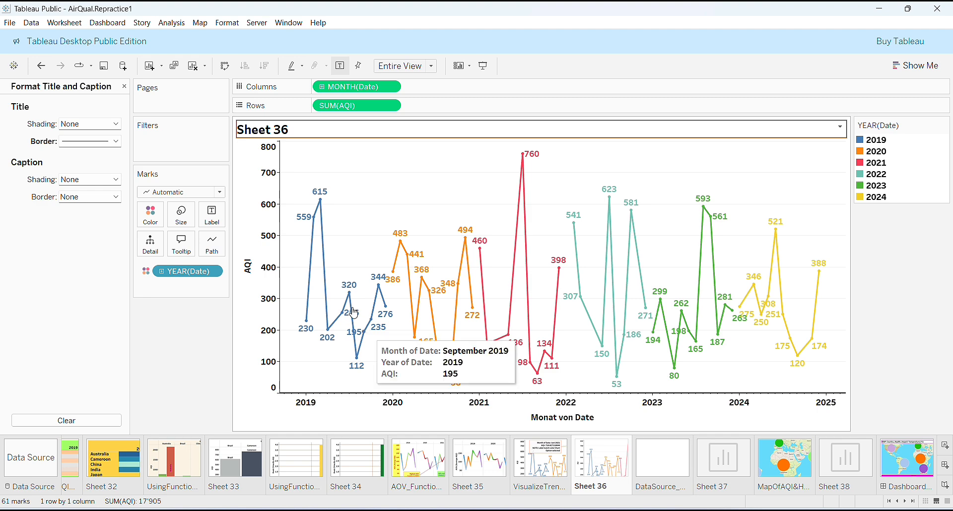
click(115, 124)
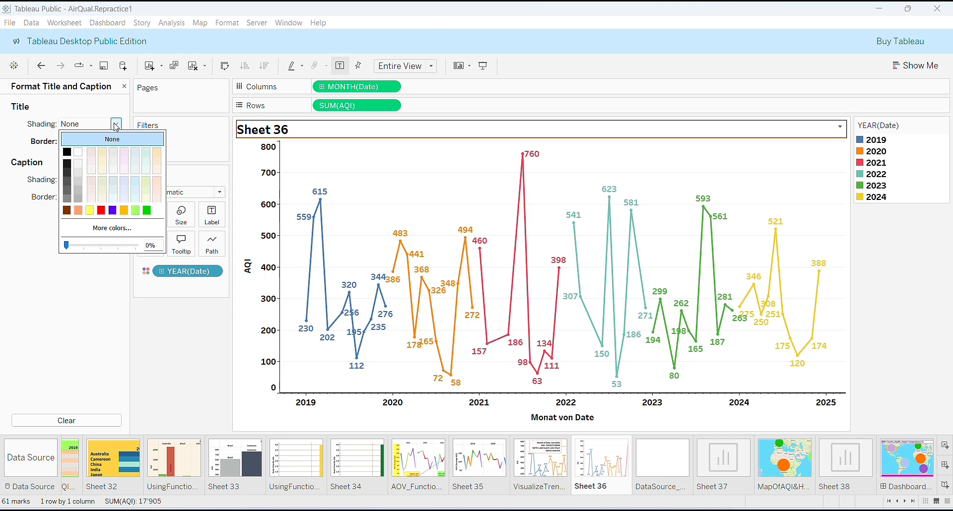
click(102, 170)
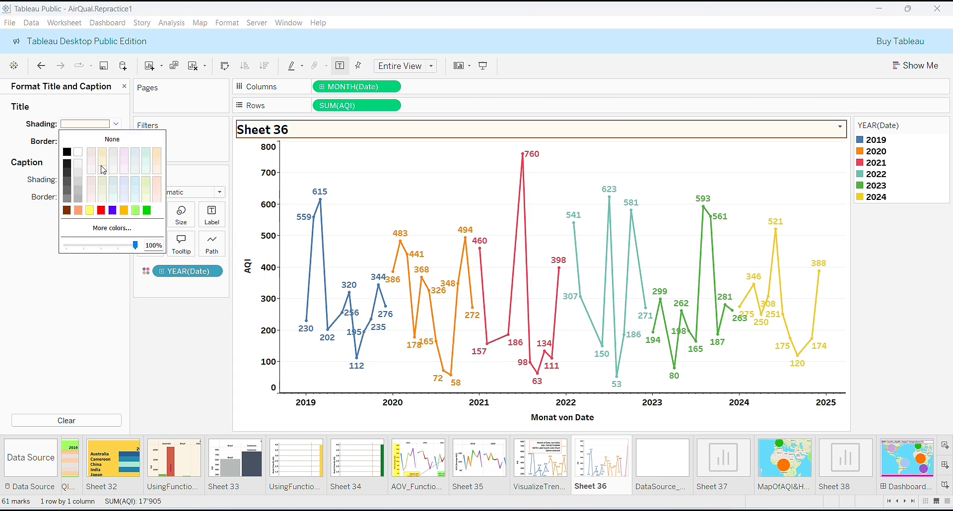
click(58, 299)
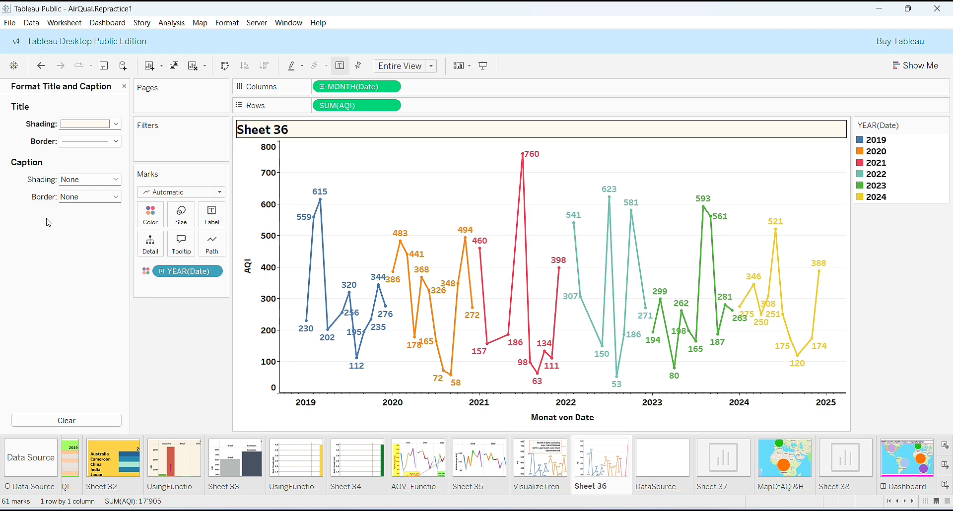
Show the worksheet caption and give it pale peach shading and a thin red border
click(63, 23)
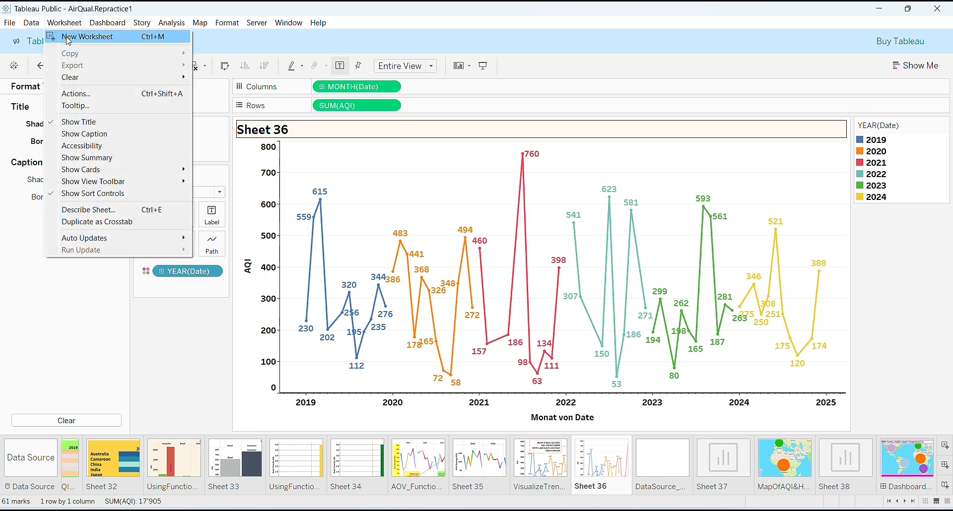
click(85, 134)
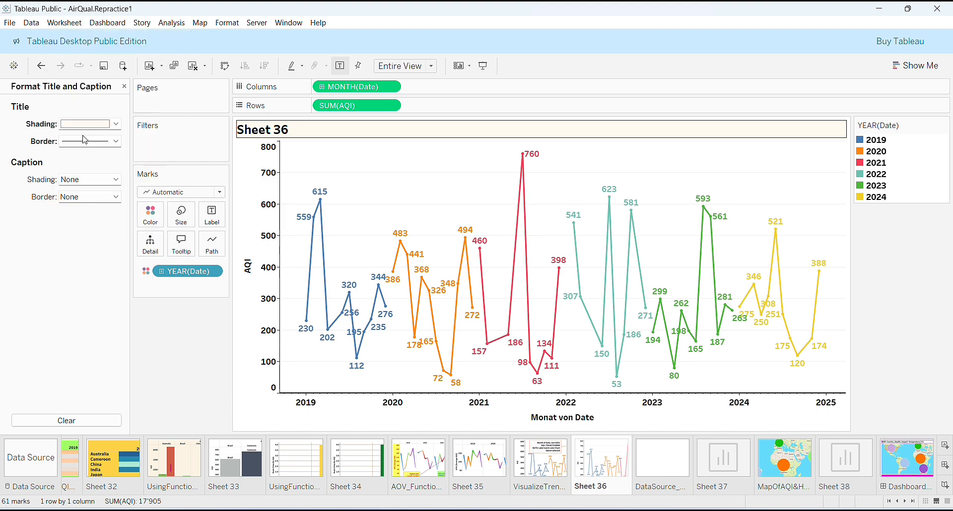
click(117, 182)
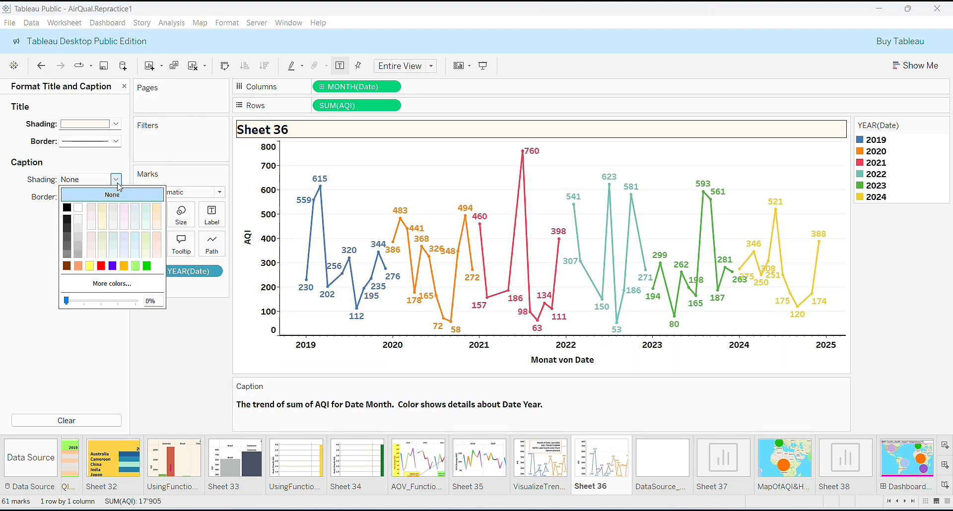
click(158, 238)
click(158, 238)
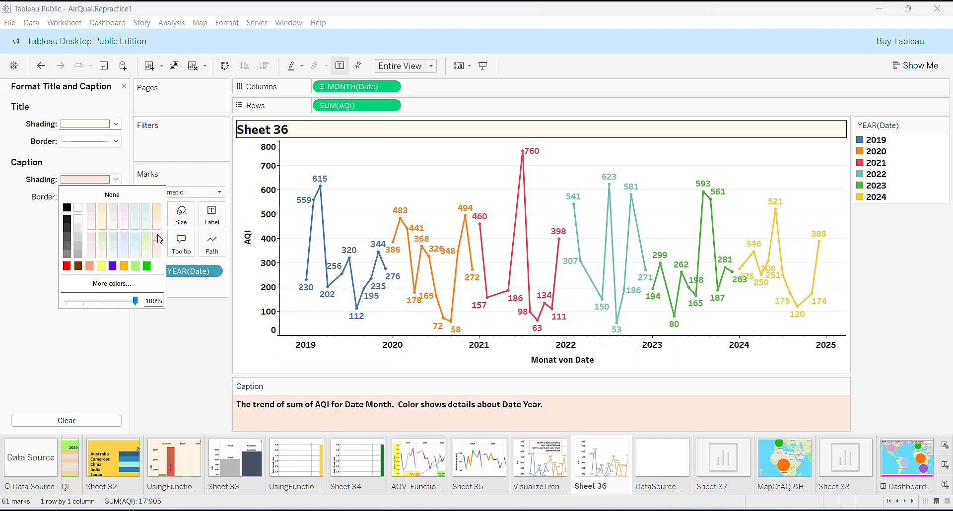
click(28, 318)
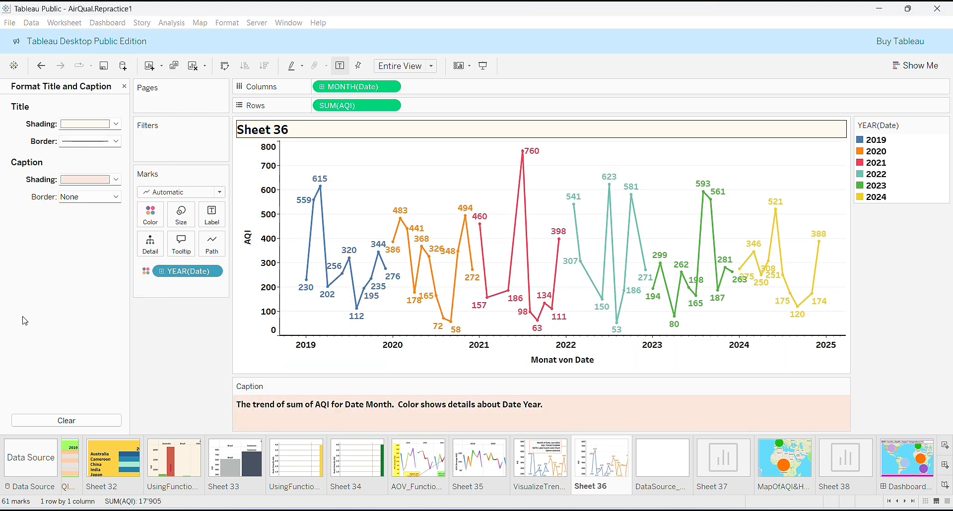
click(116, 196)
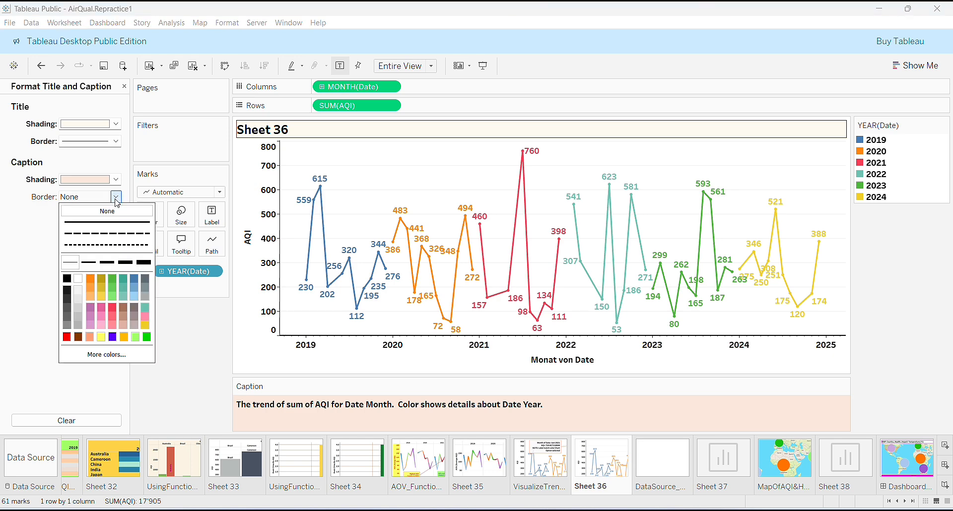
click(66, 337)
click(3, 336)
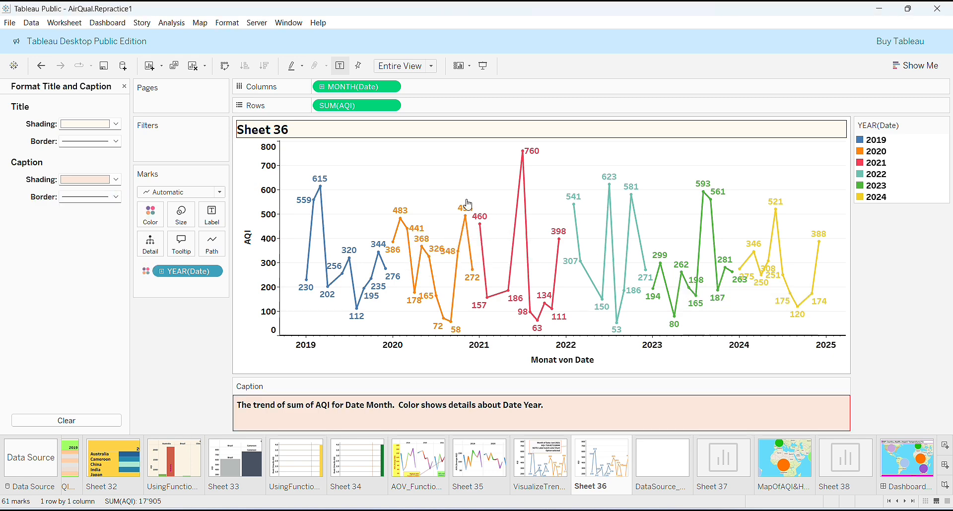
click(124, 87)
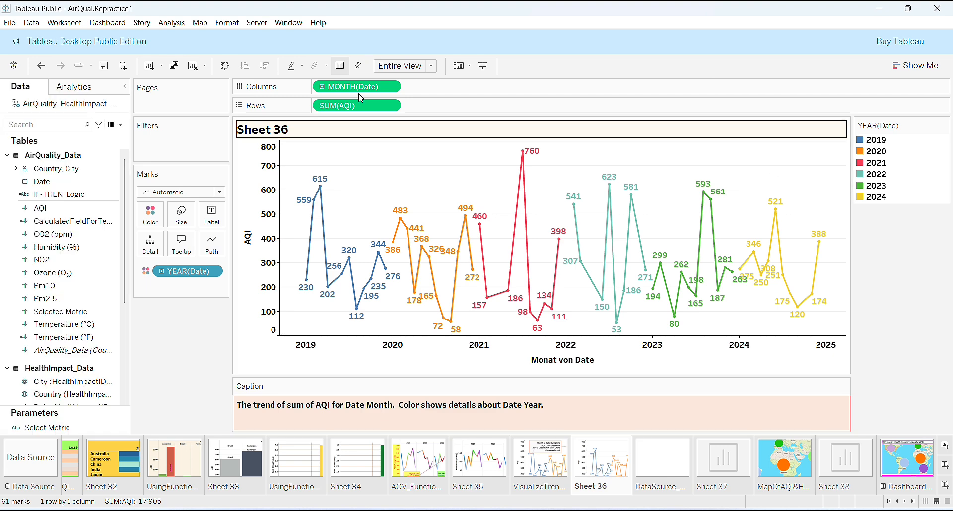
Show the summary card and assign the Nuriel Stone colour palette to the years
click(68, 23)
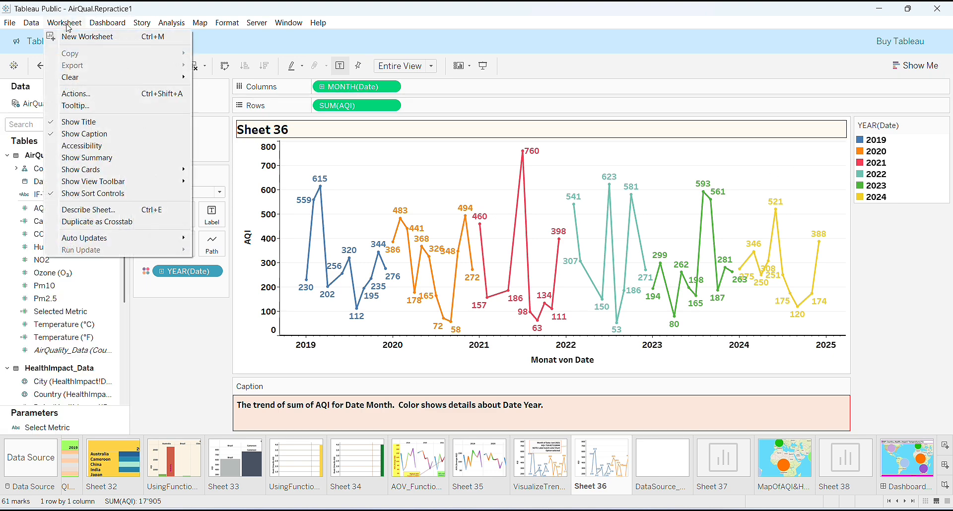
click(80, 161)
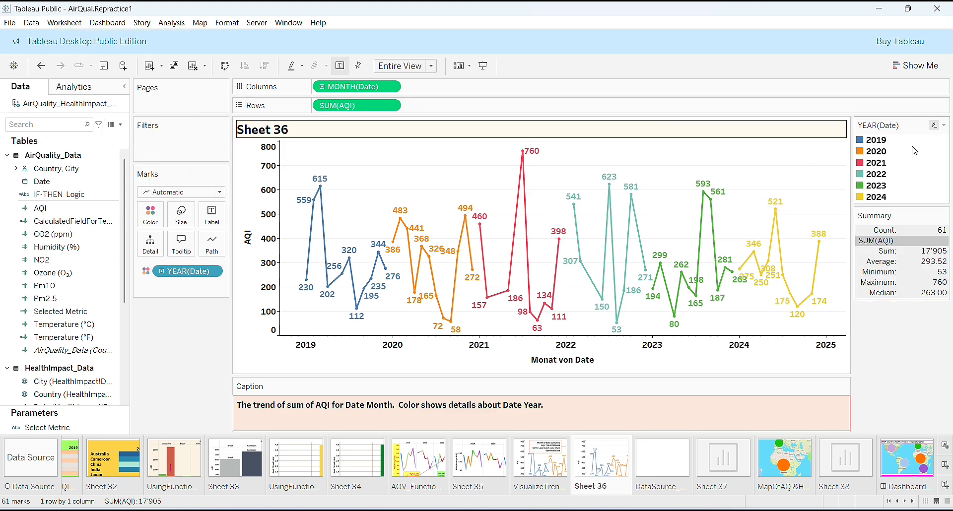
click(943, 125)
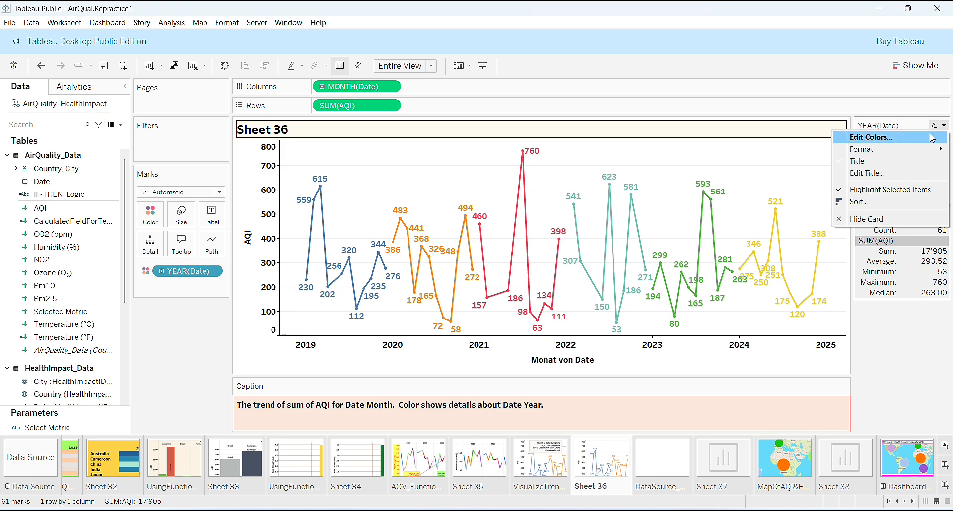
click(927, 140)
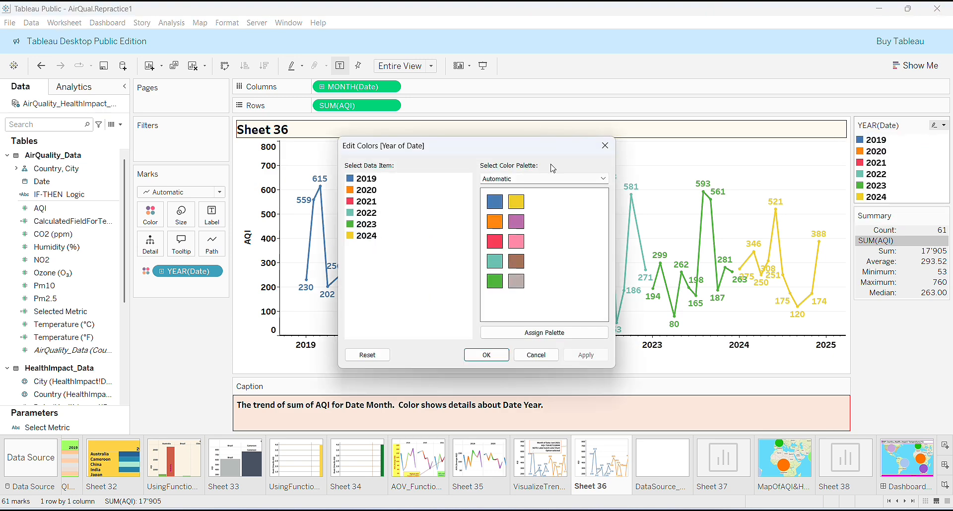
click(603, 179)
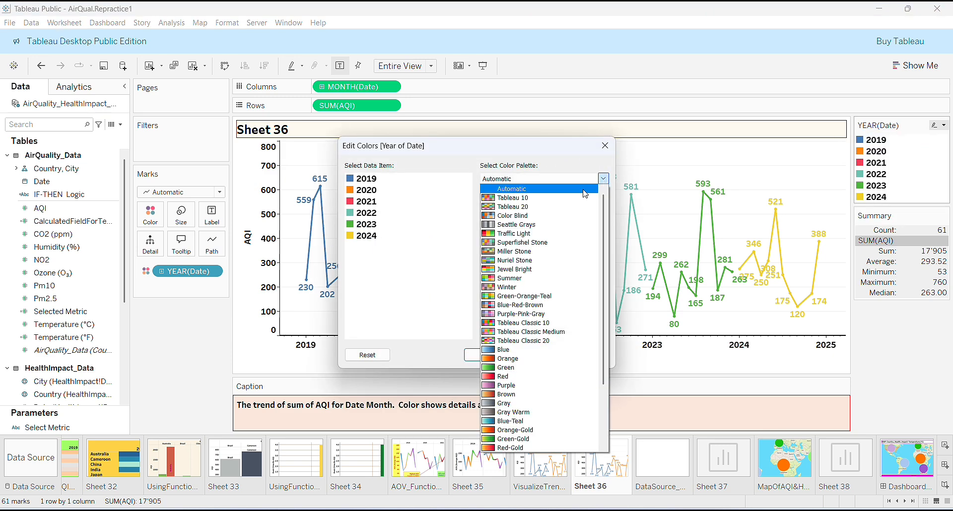
click(527, 251)
click(484, 355)
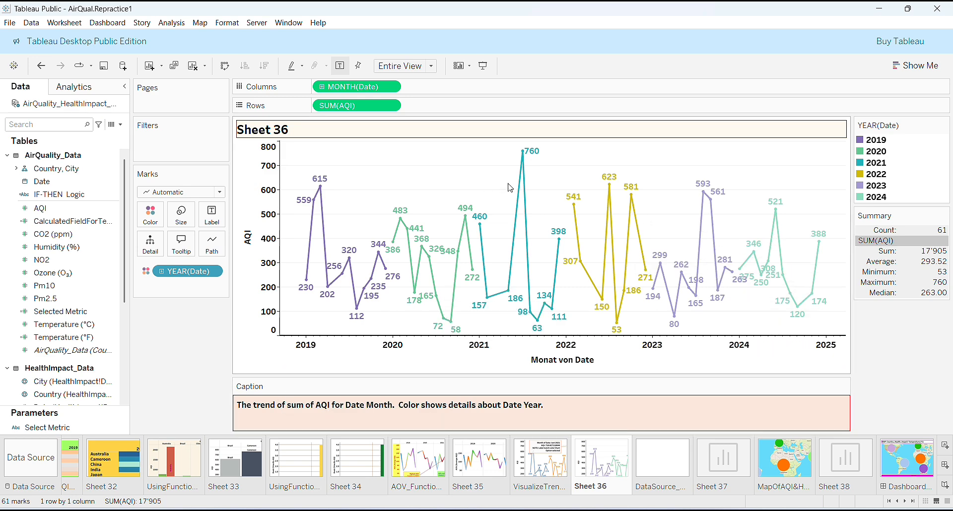
Examine the AQI trend marks, highlighting the 2019 and 2024 lines in turn and clearing the selection
mouse_move(524, 174)
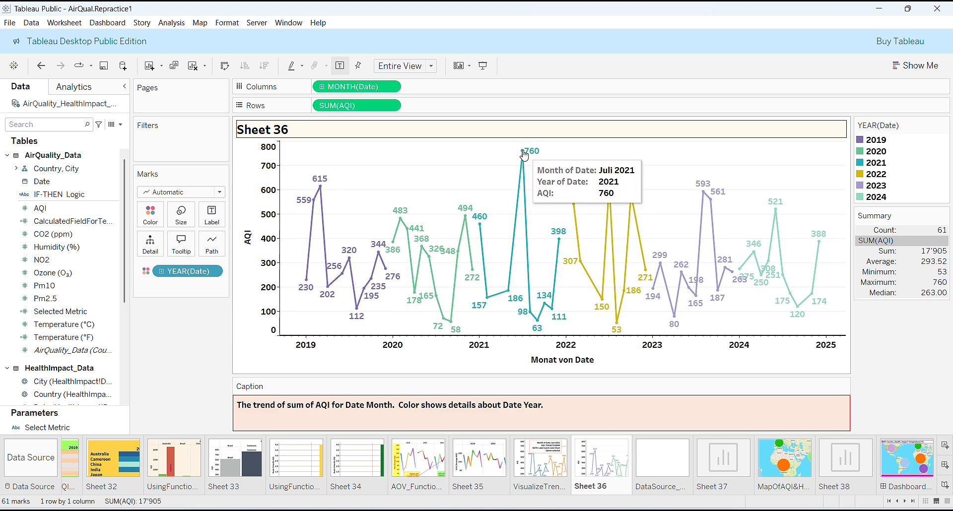
mouse_move(705, 196)
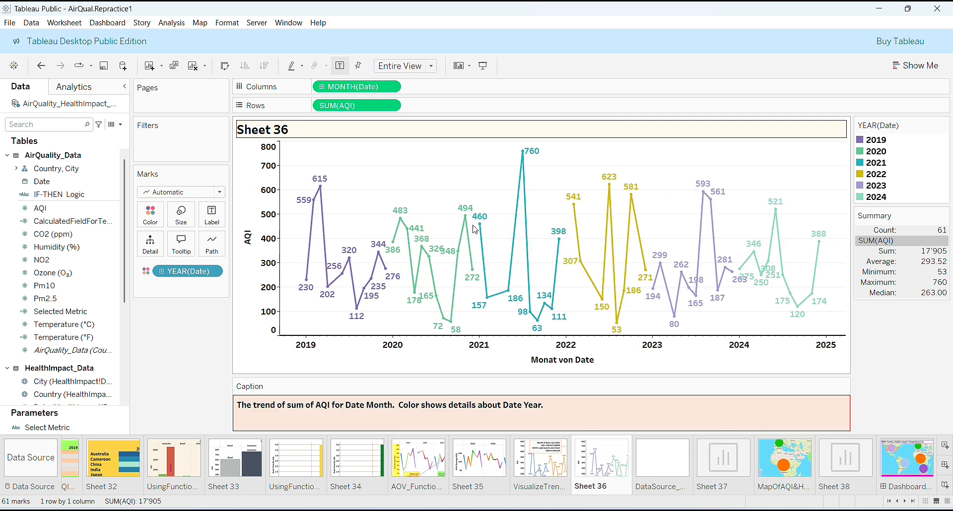
click(312, 219)
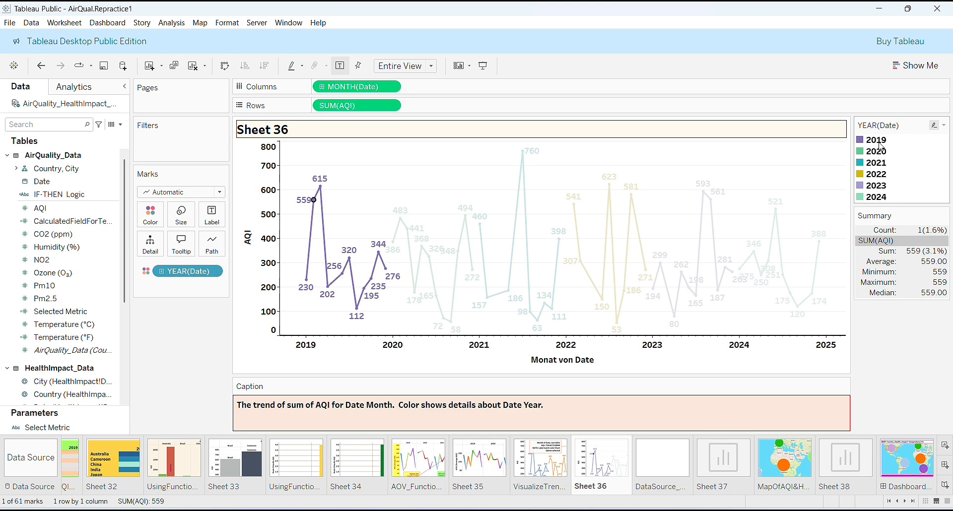
click(811, 293)
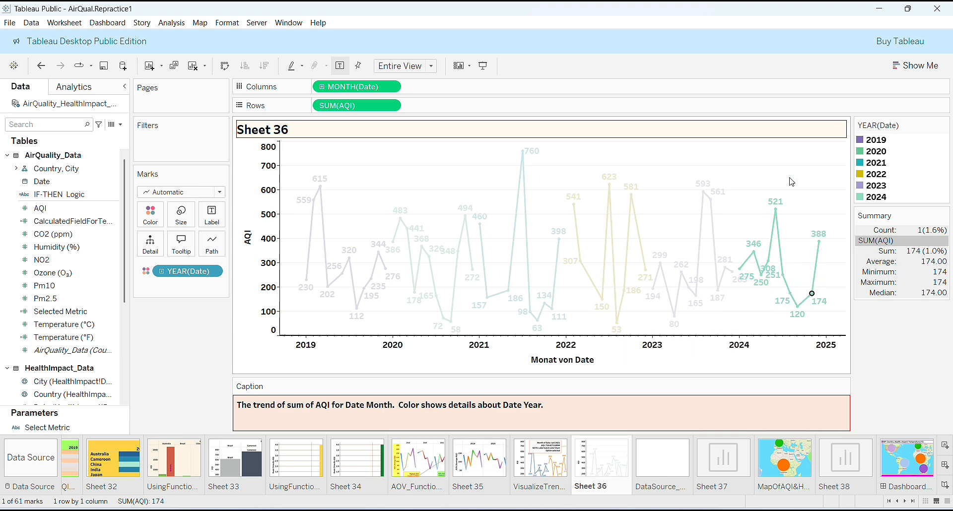
click(824, 165)
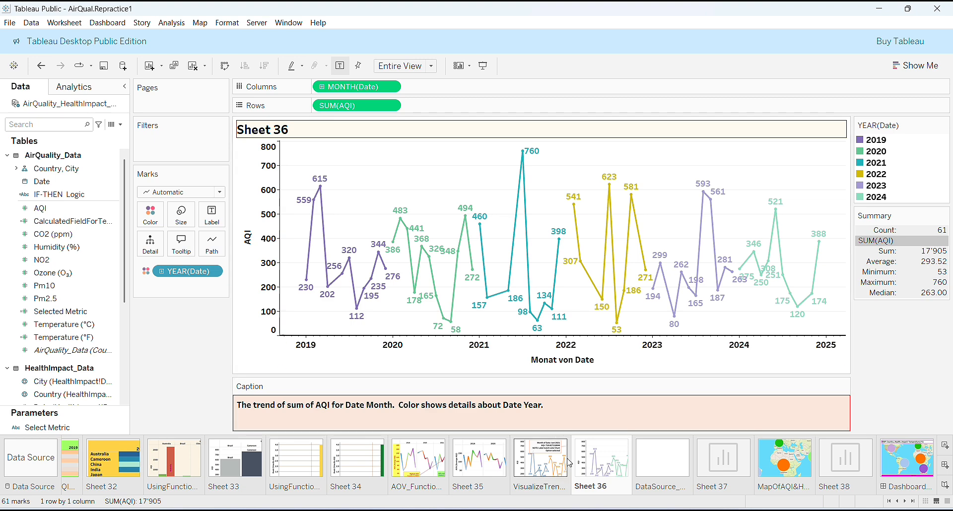
Check the annotation on the finished trend sheet and add a point annotation with the default month and AQI text at Sheet 36's July 2022 peak
click(546, 470)
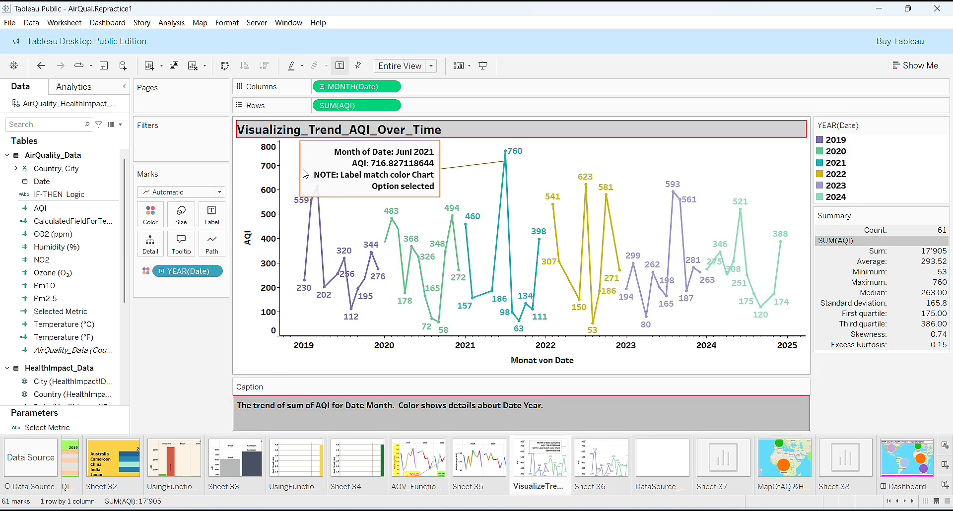
click(611, 466)
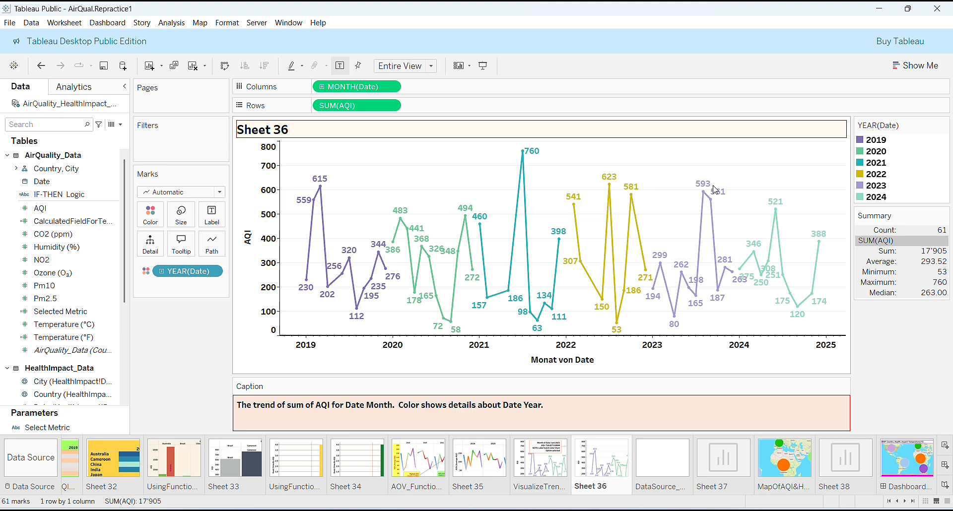
right_click(610, 185)
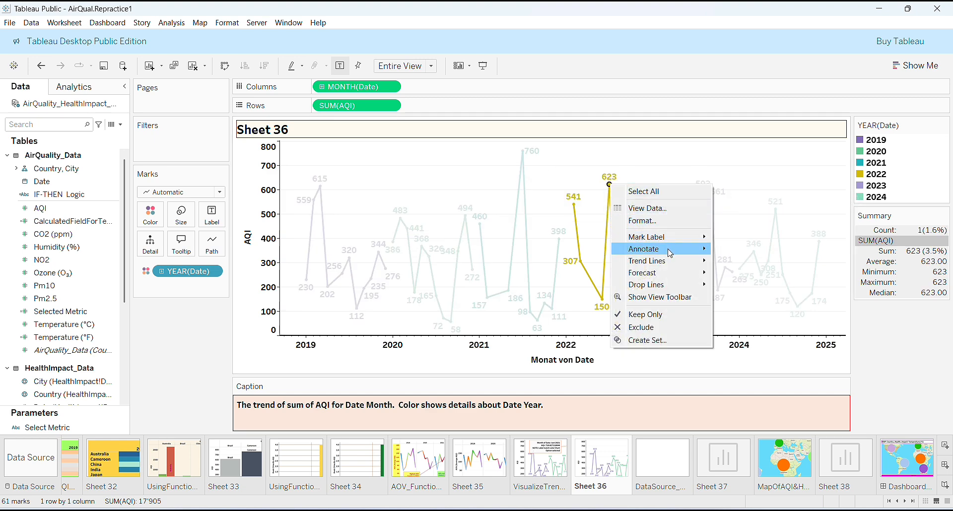
mouse_move(670, 253)
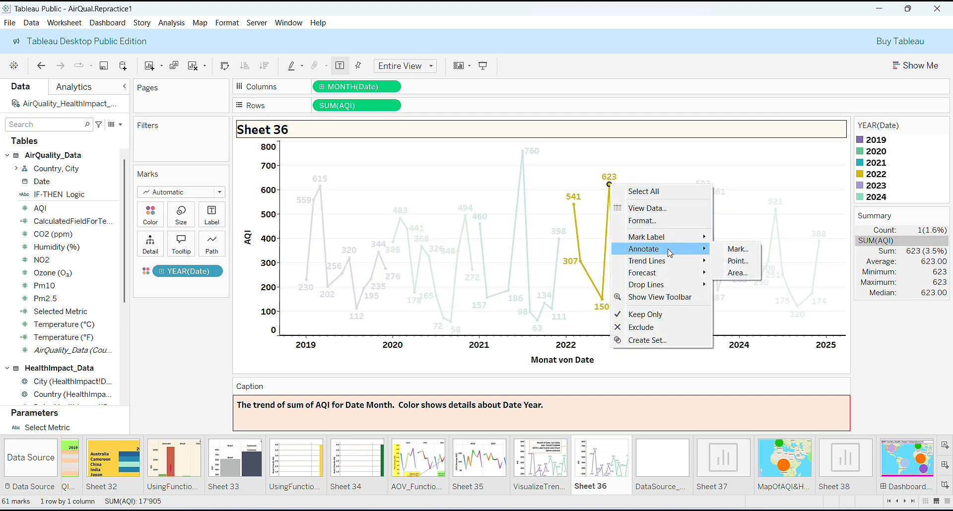
click(743, 261)
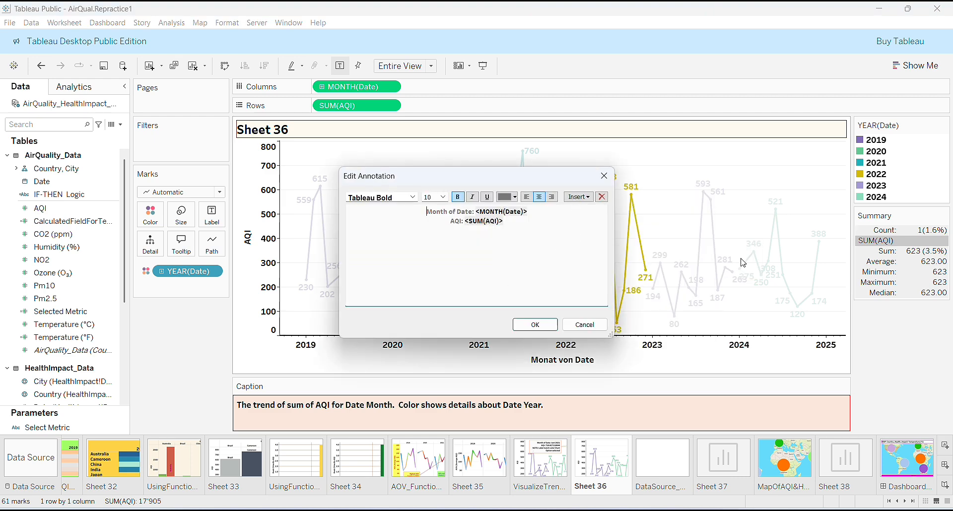
click(536, 326)
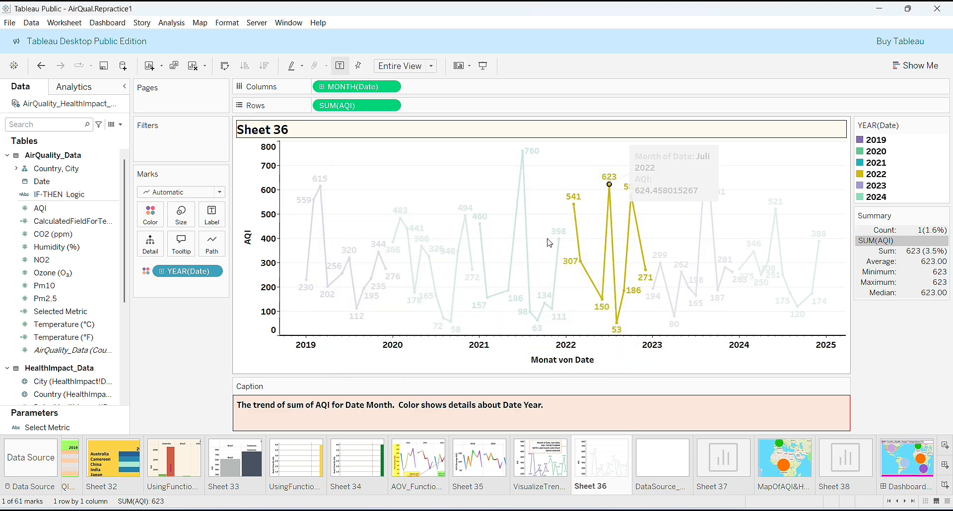
Move the July 2022 annotation box away from its peak to the chart's upper area between 2024 and 2025
click(582, 170)
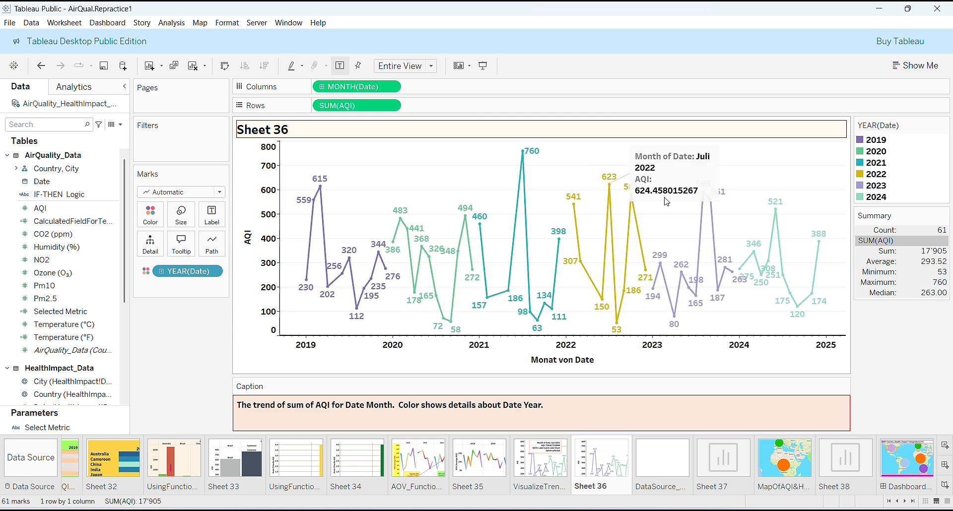
click(690, 167)
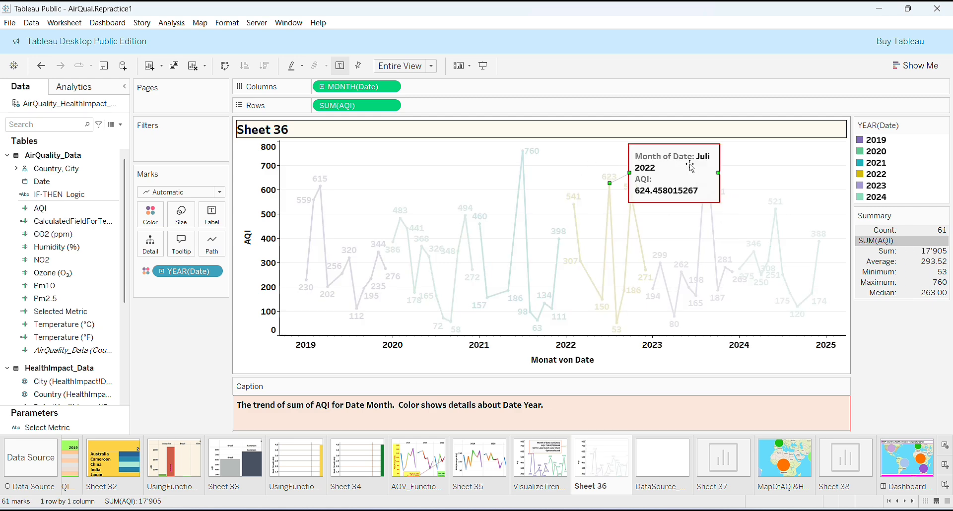
click(784, 146)
click(685, 177)
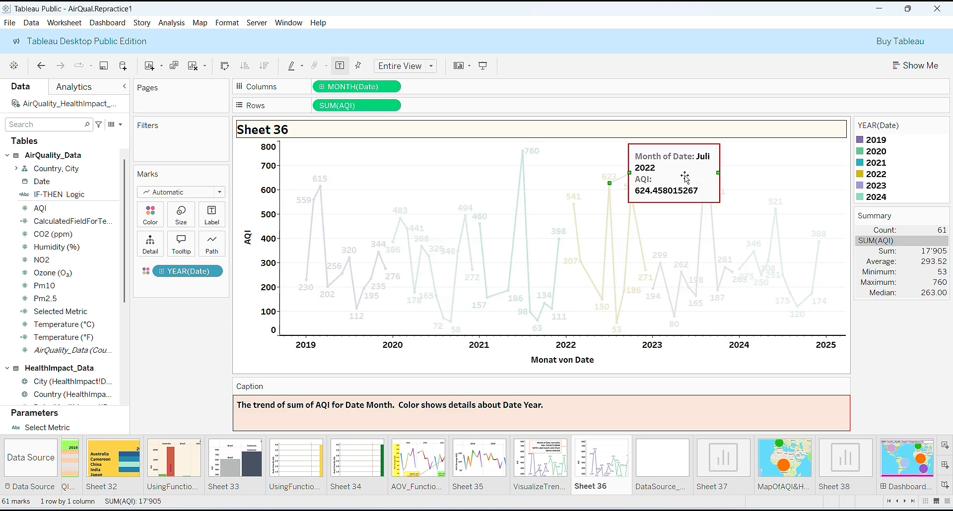
drag(685, 177, 792, 171)
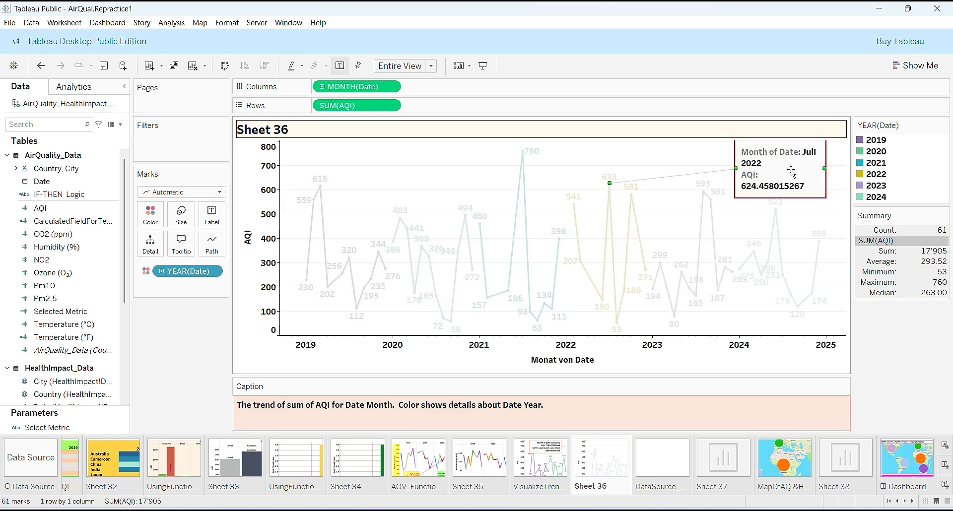
Format the July 2022 annotation's leader line as a thin solid brown line
right_click(792, 171)
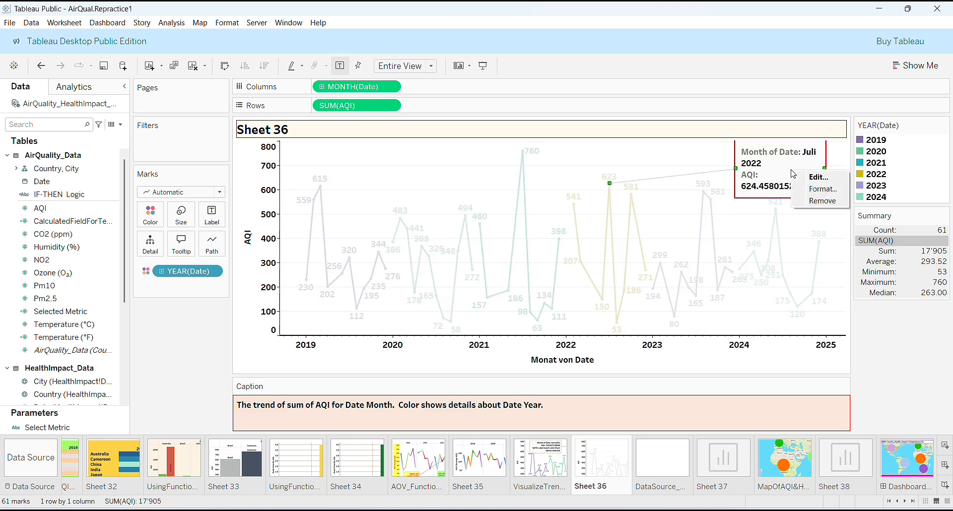
click(816, 192)
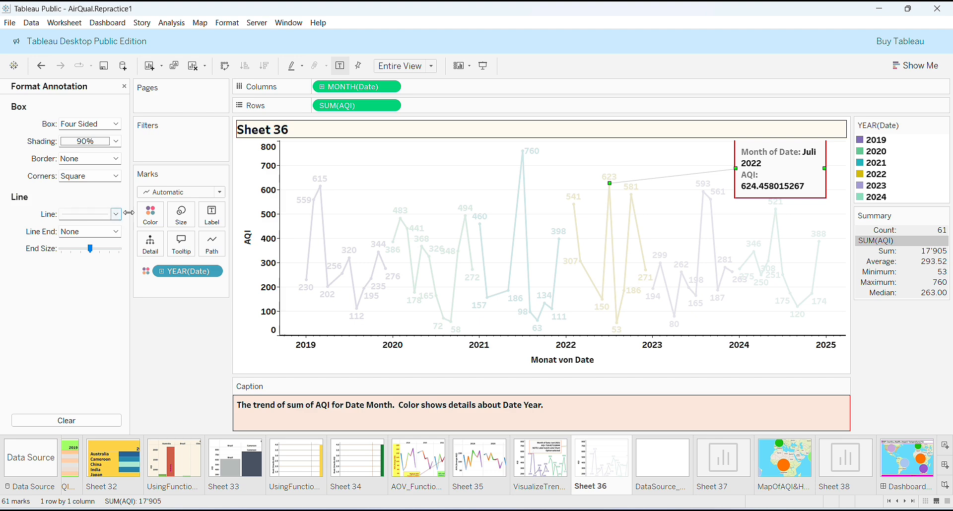
click(115, 214)
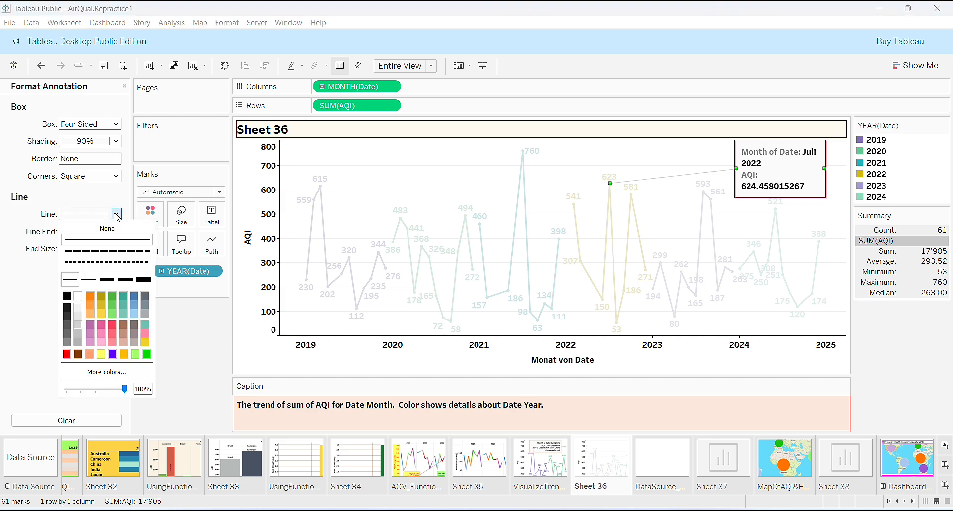
click(78, 354)
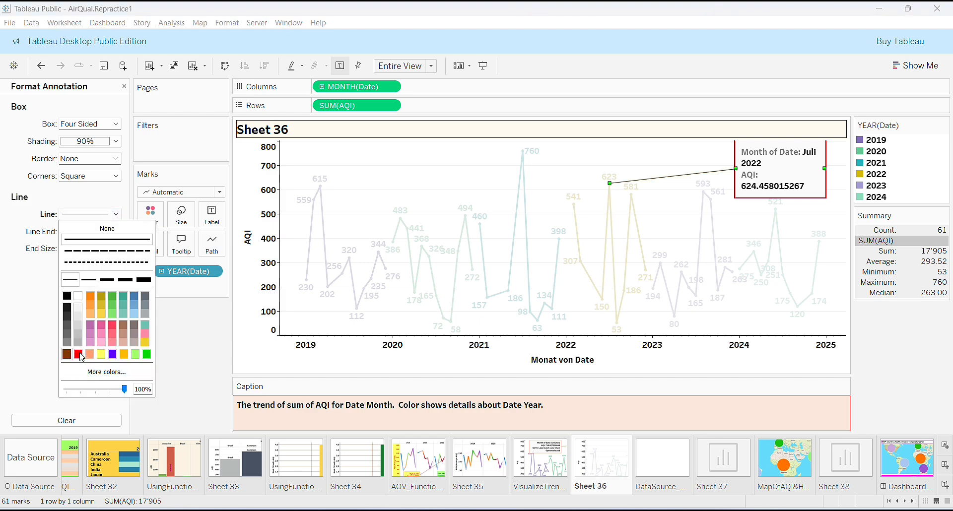
click(17, 355)
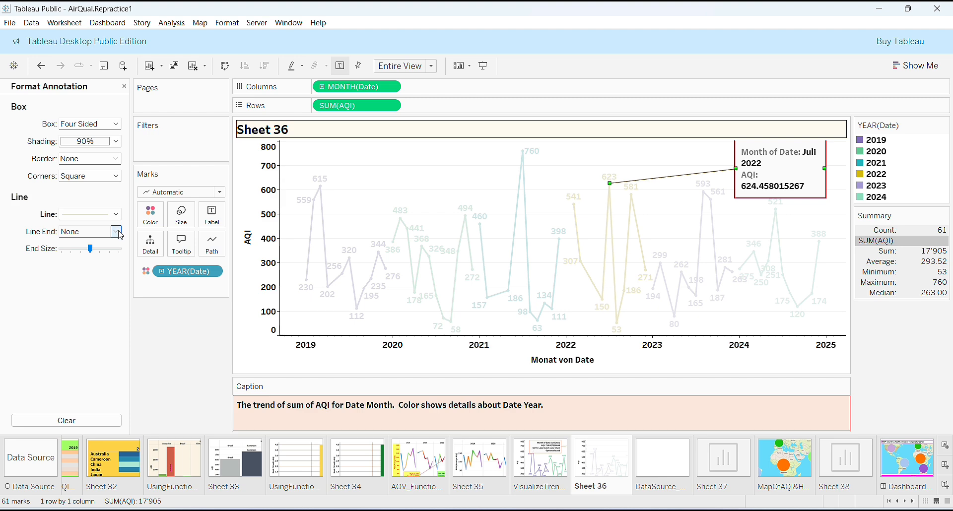
Give the July 2022 annotation box a thin solid blue-violet border and finish formatting it
click(117, 158)
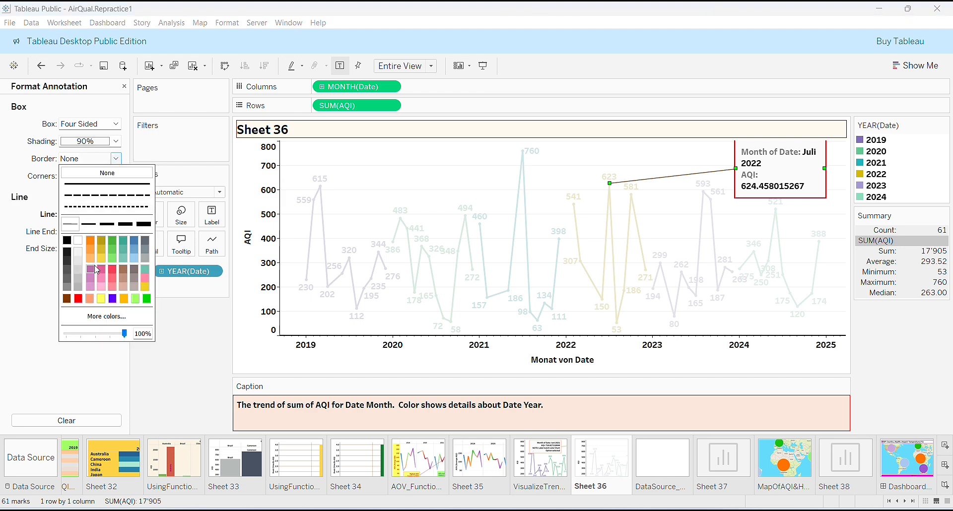
click(112, 298)
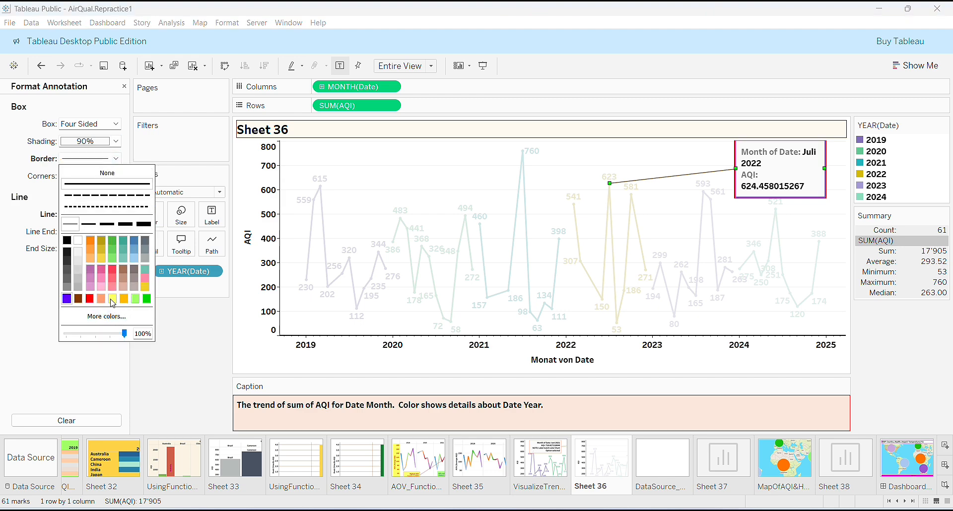
click(3, 391)
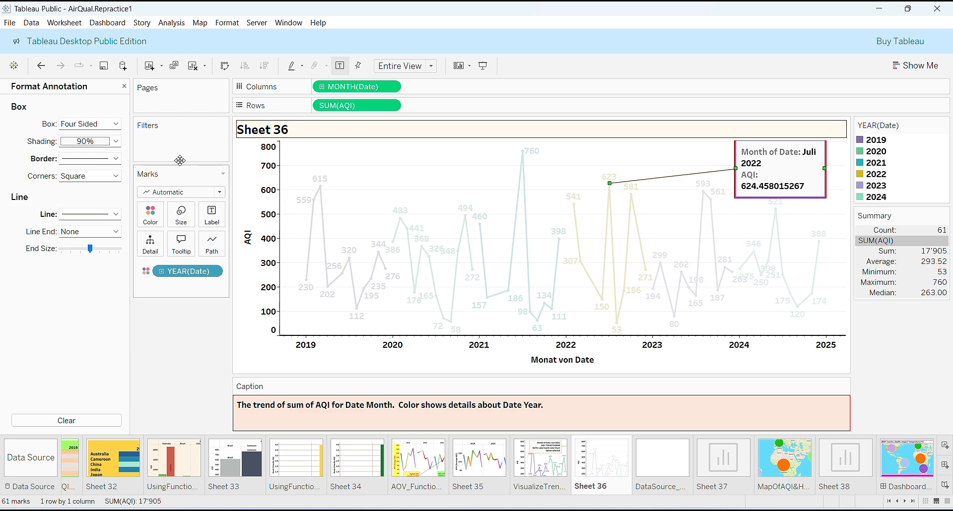
click(125, 87)
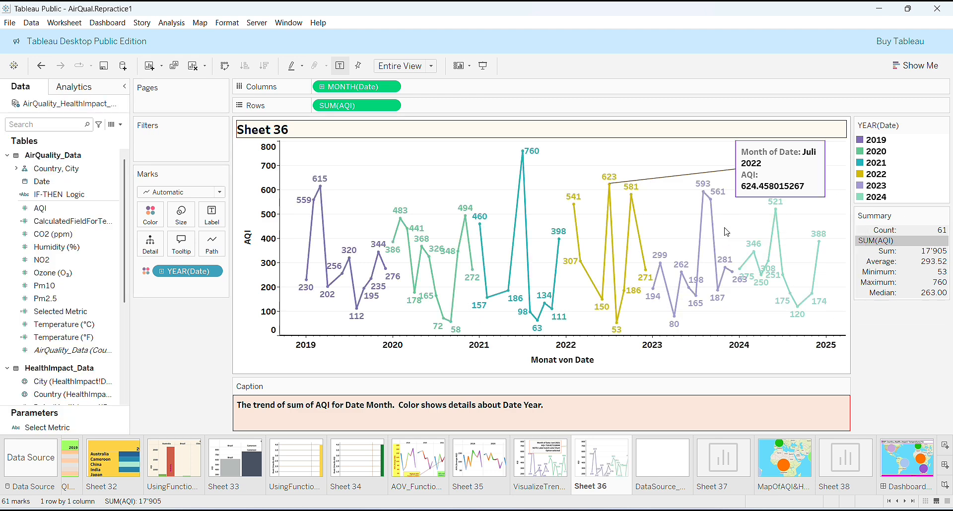
mouse_move(509, 288)
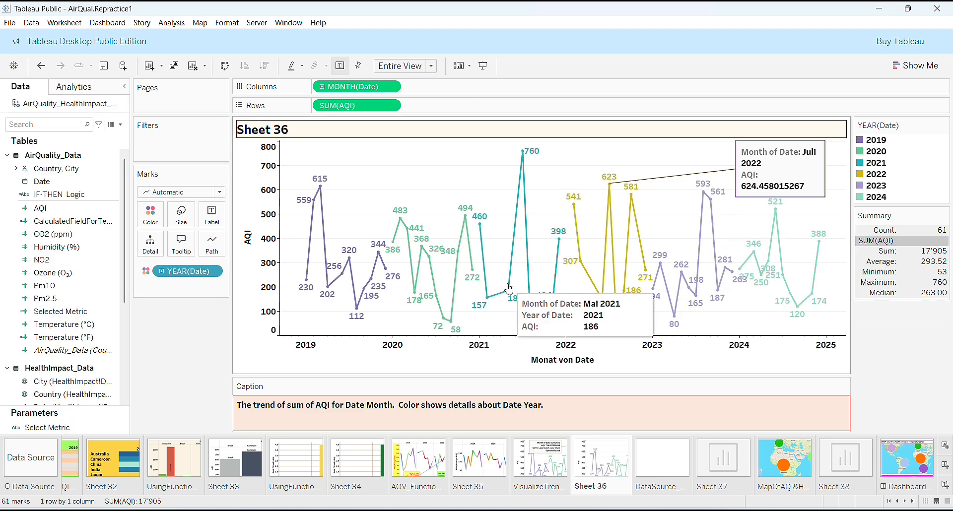
Check the summary statistics on the finished trend sheet and add First quartile to Sheet 36's summary card
click(540, 459)
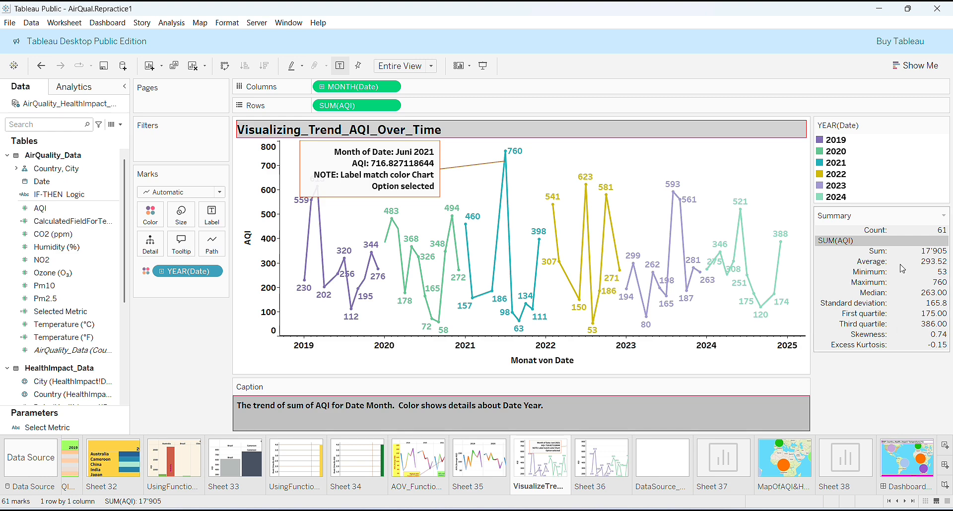
click(622, 465)
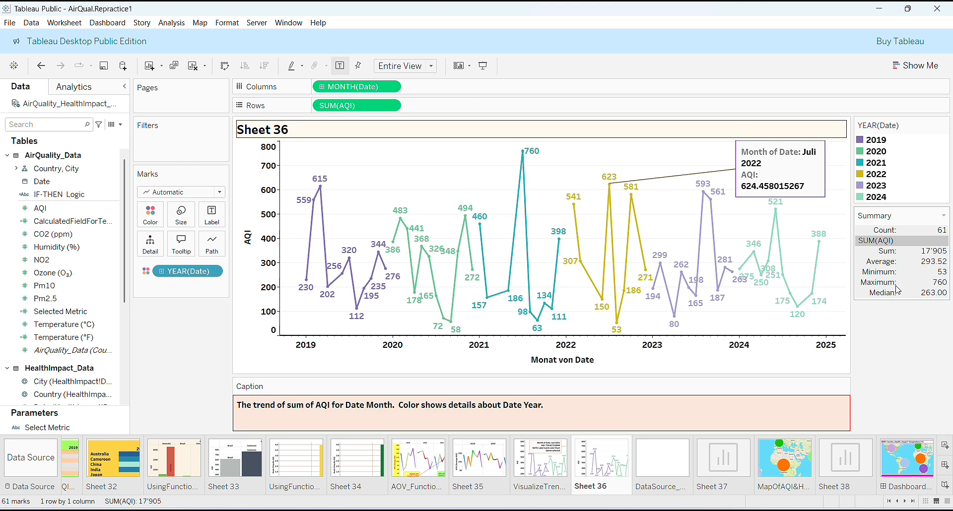
click(943, 215)
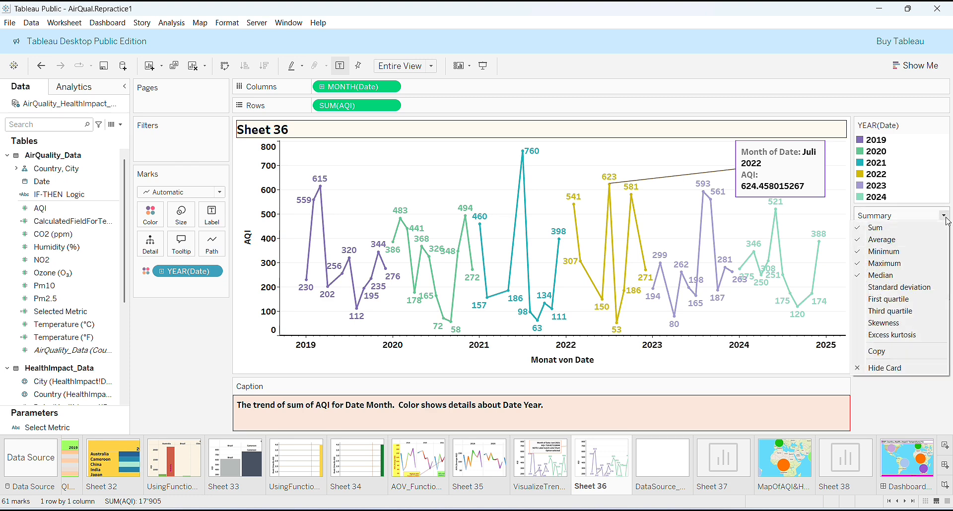
click(910, 299)
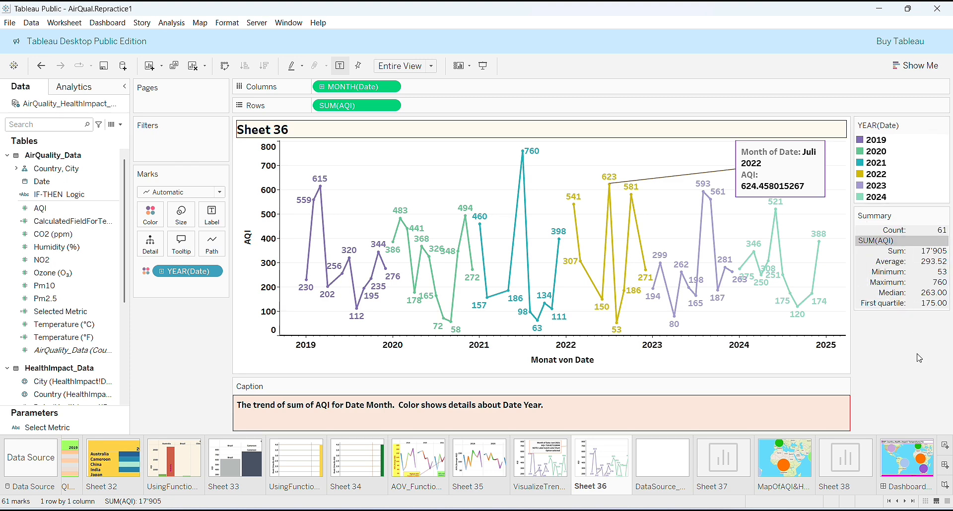
Open the sheet titled with the data source's last update and save the workbook
click(642, 471)
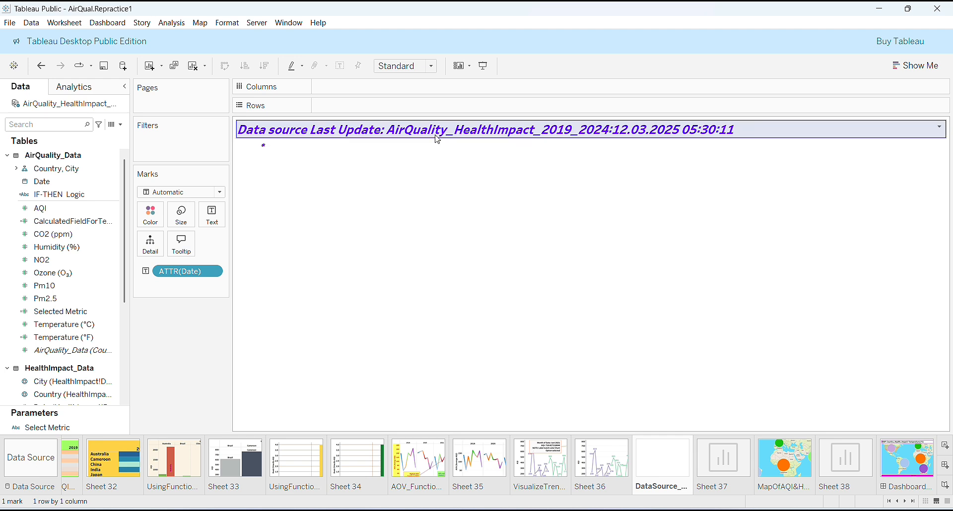
click(8, 24)
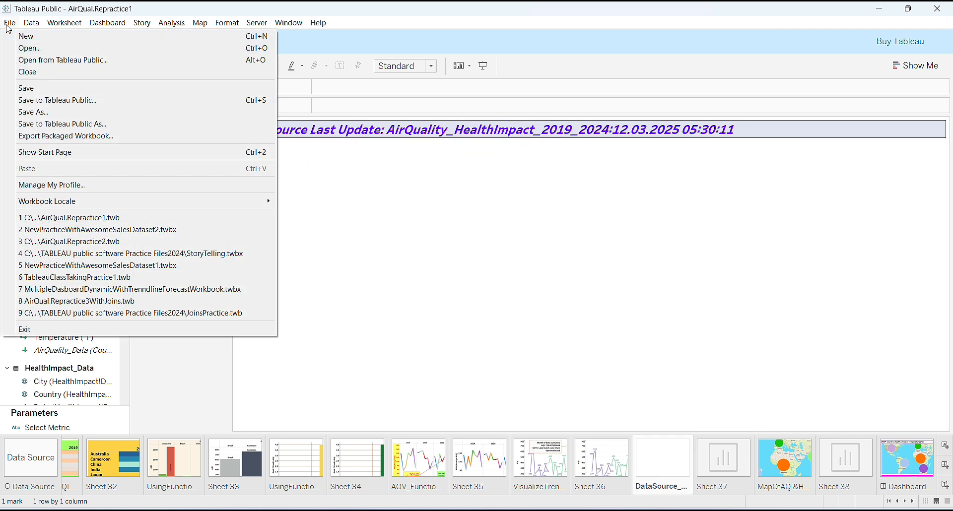
click(27, 88)
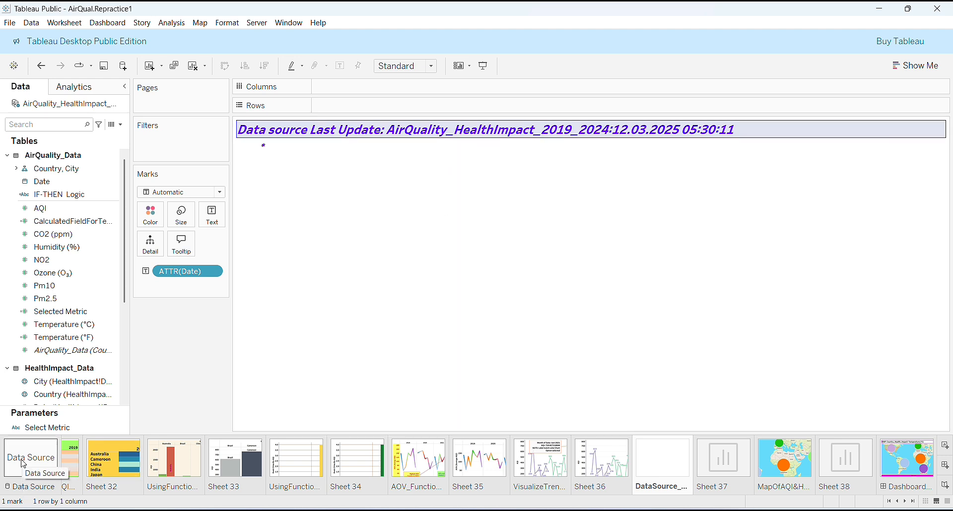
Check the options of the AirQuality_HealthImpact_2019_2024 connection on the data source page and return to the last update sheet
click(27, 488)
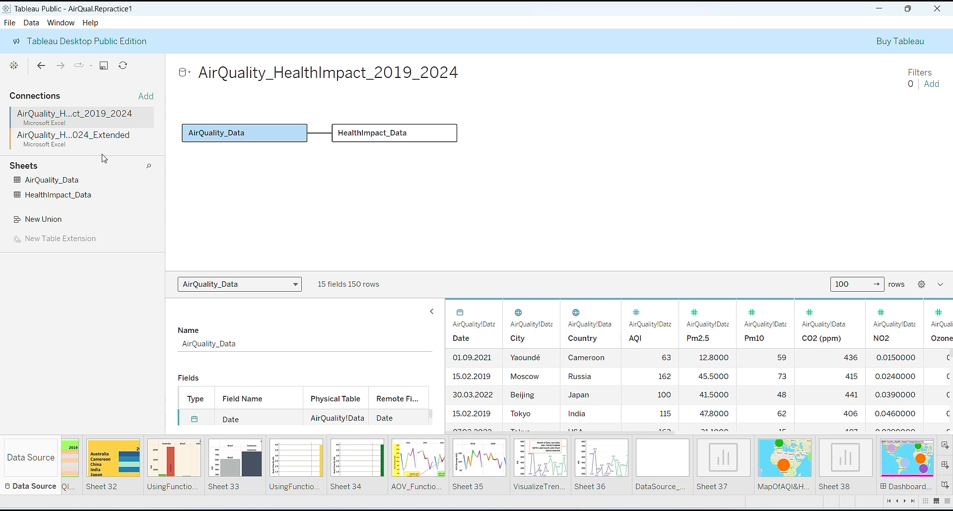
click(148, 120)
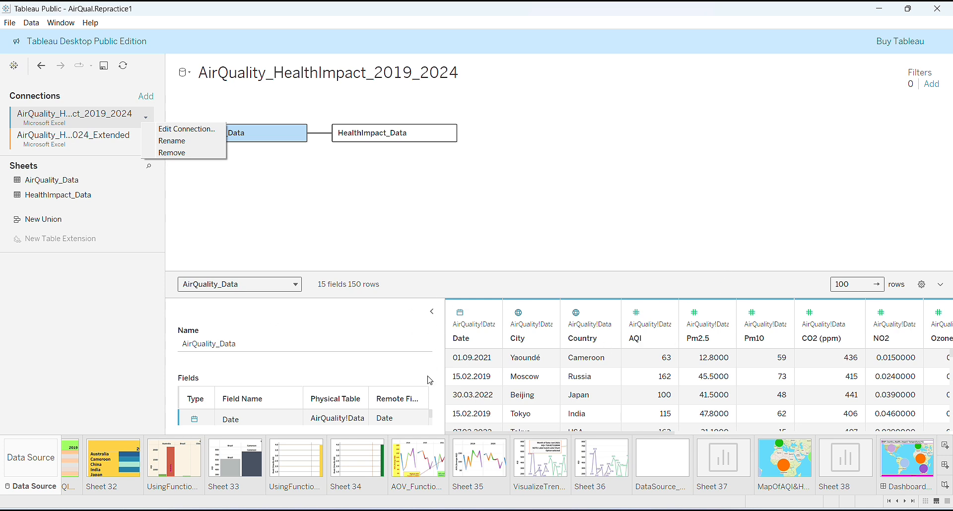
click(667, 460)
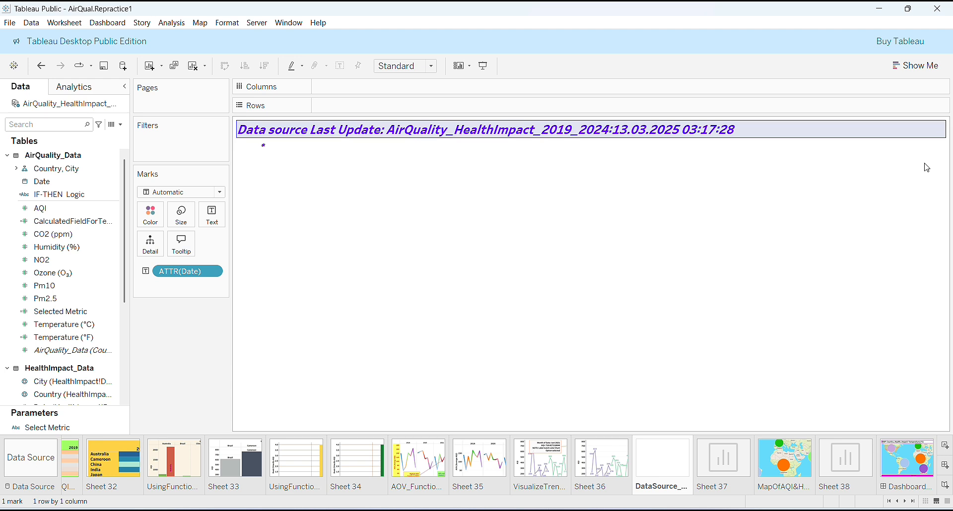
Examine the date options of the ATTR(Date) field and the mark properties it can be assigned to
mouse_move(255, 150)
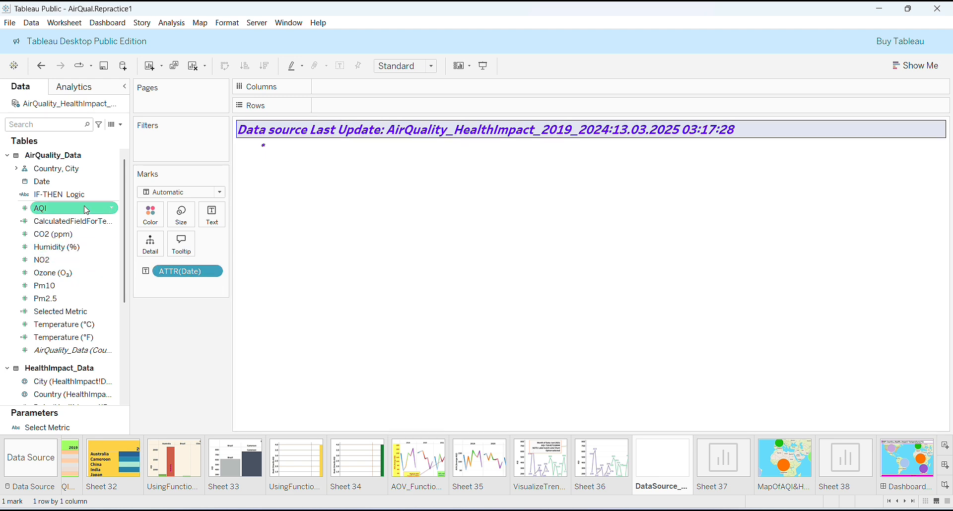
click(213, 274)
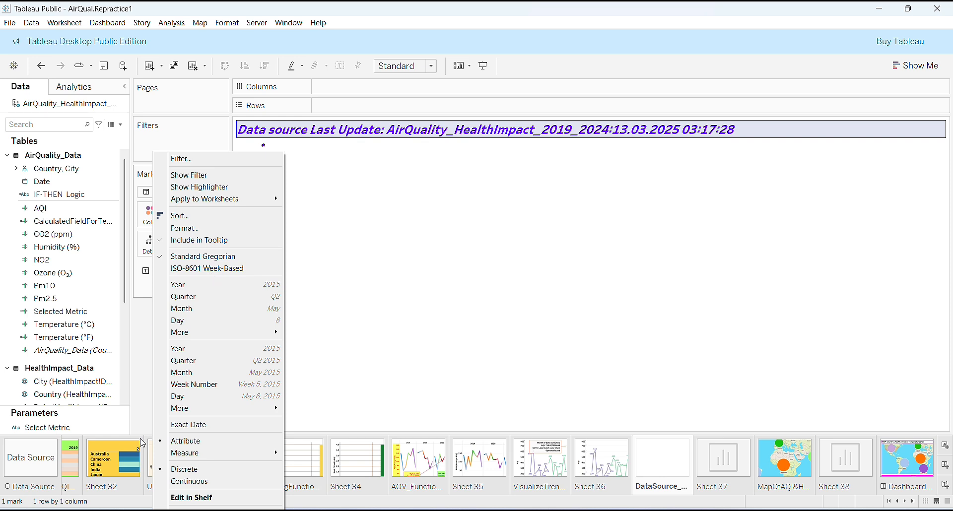
click(351, 341)
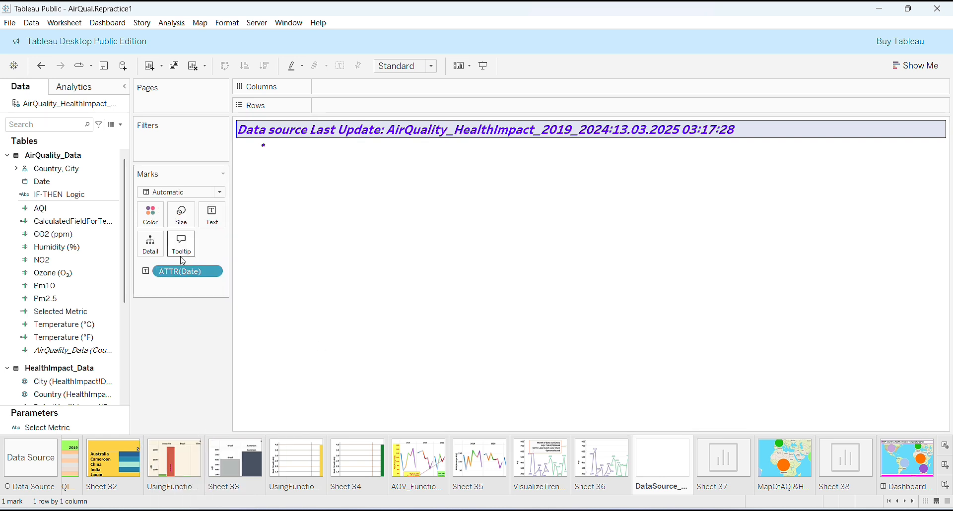
click(147, 271)
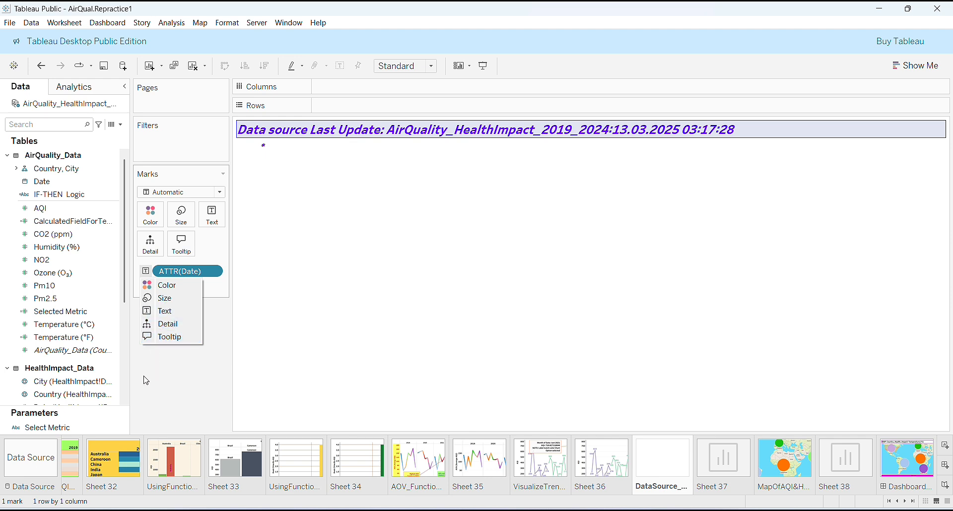
click(152, 386)
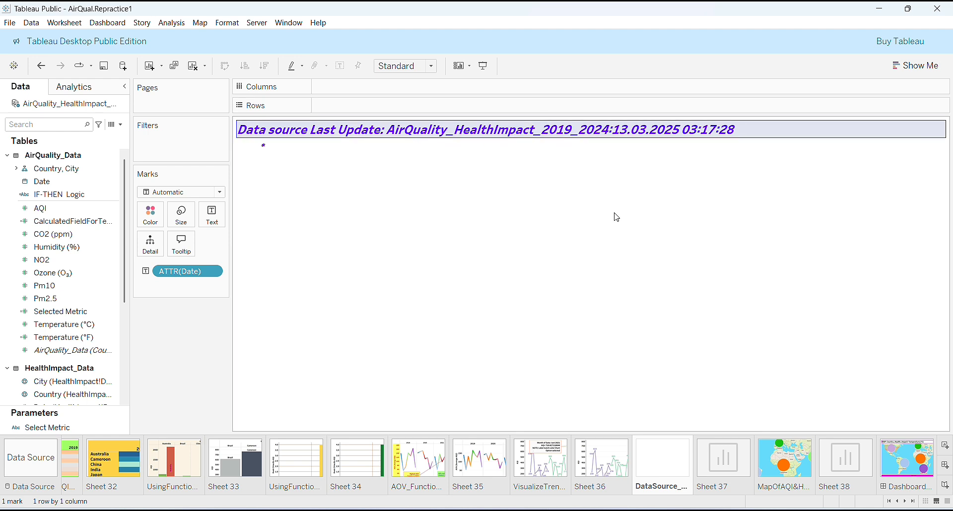
Open Sheet 37 and replace its title's sheet name placeholder with the text "Sheet 37"
click(727, 474)
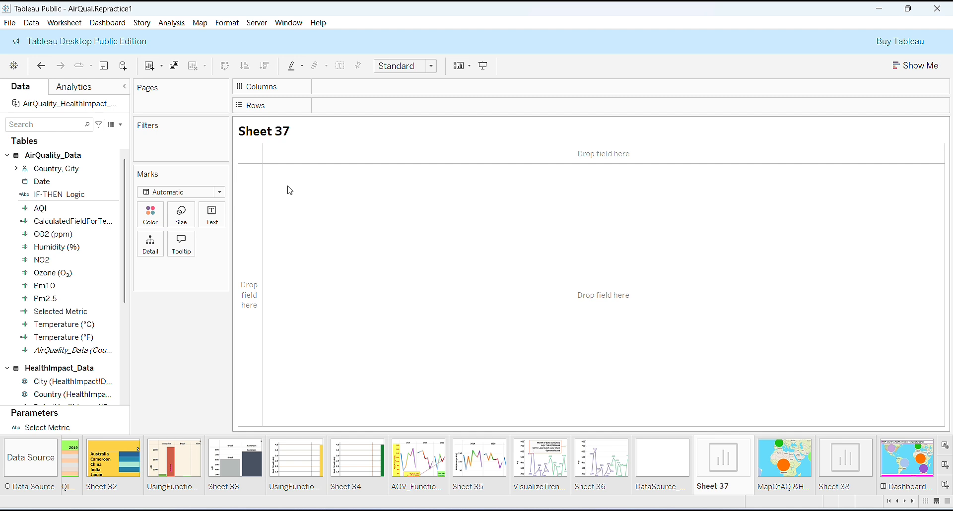
right_click(316, 136)
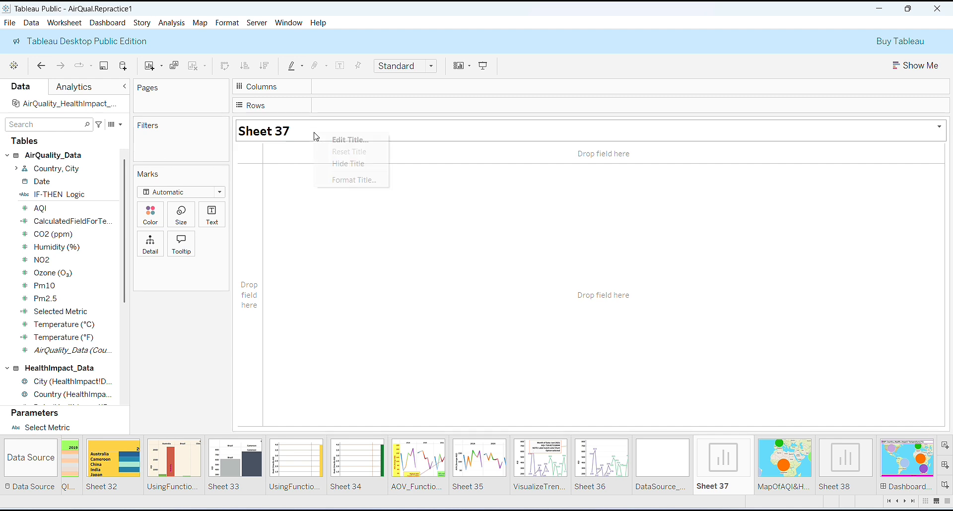
click(357, 140)
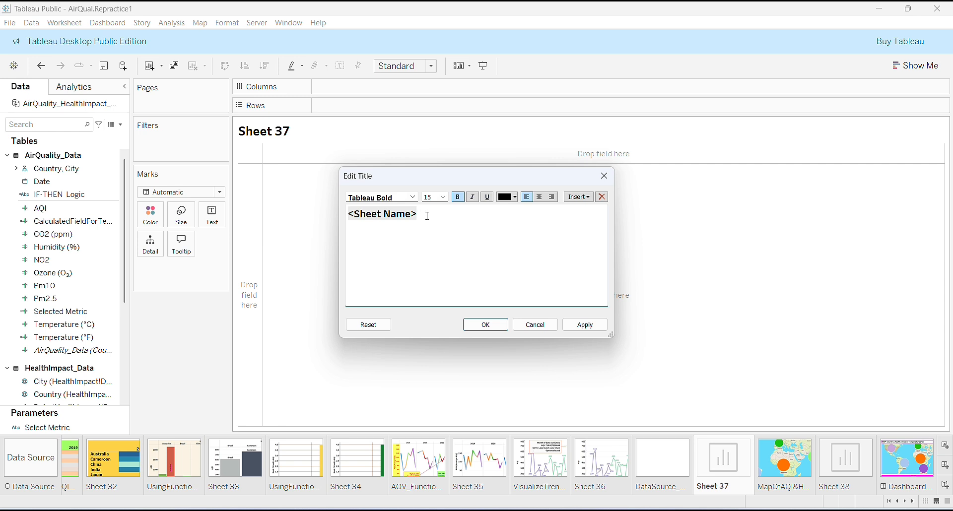
key(ctrl+a)
text(Sheet)
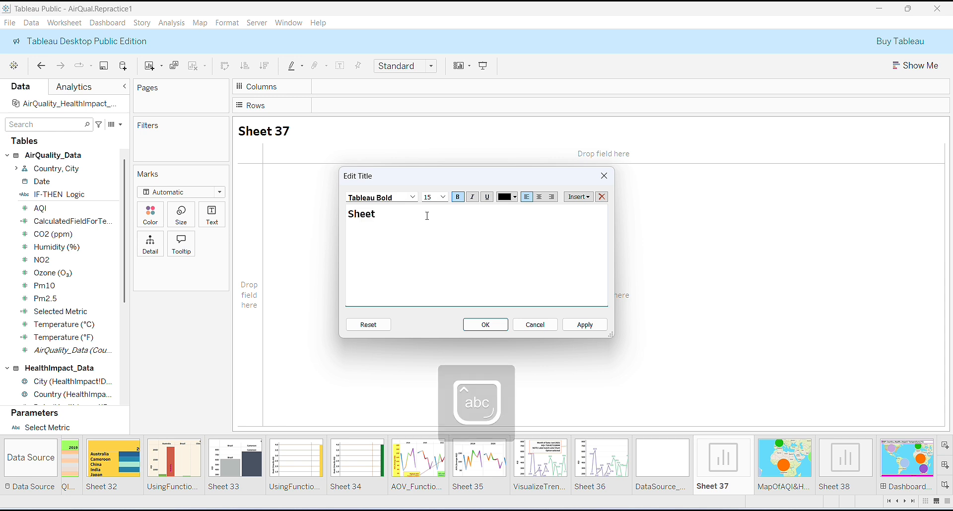
text(37)
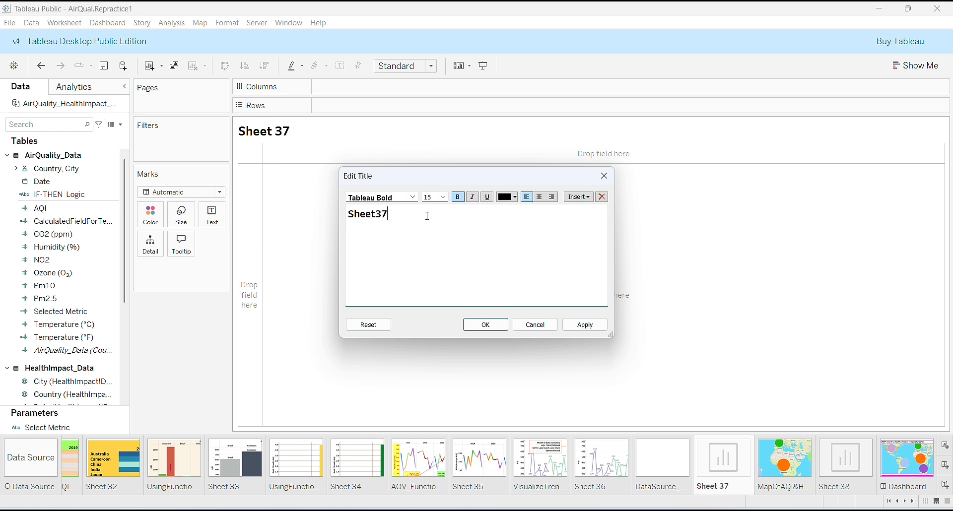
click(378, 214)
Format the whole "Sheet 37" title text in brown and bold italic
key(ctrl+a)
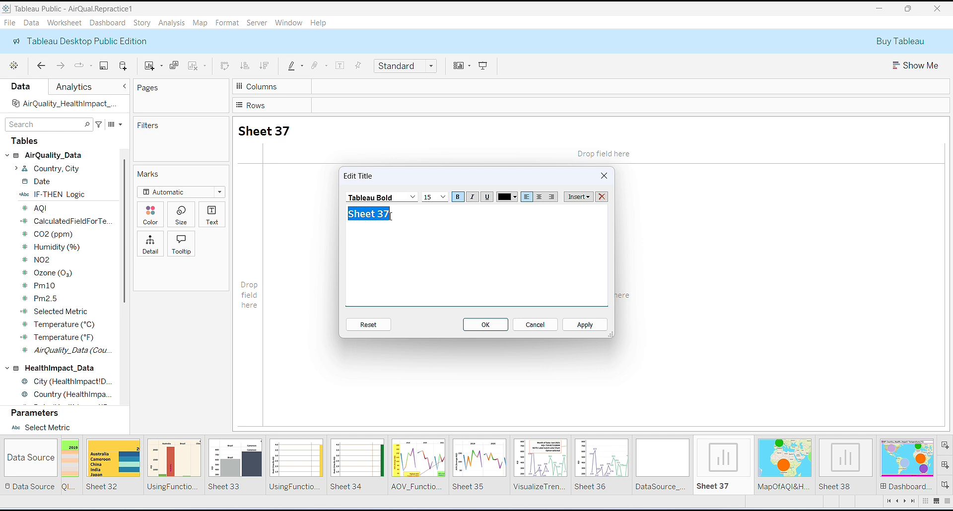
click(515, 197)
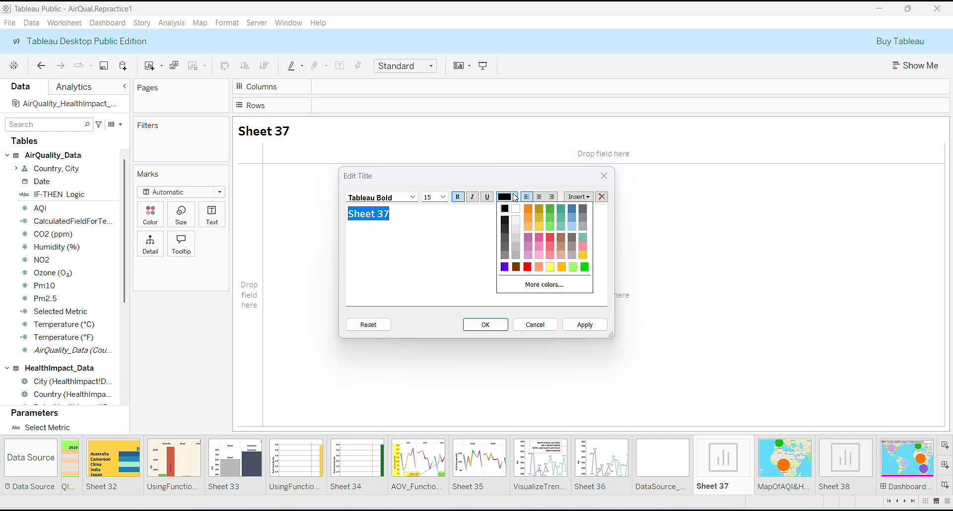
click(516, 267)
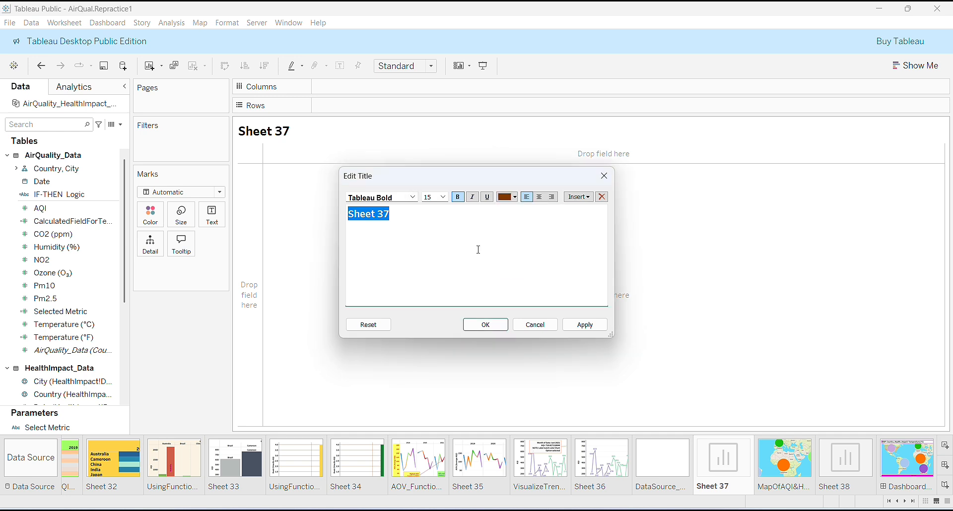
click(473, 197)
click(458, 197)
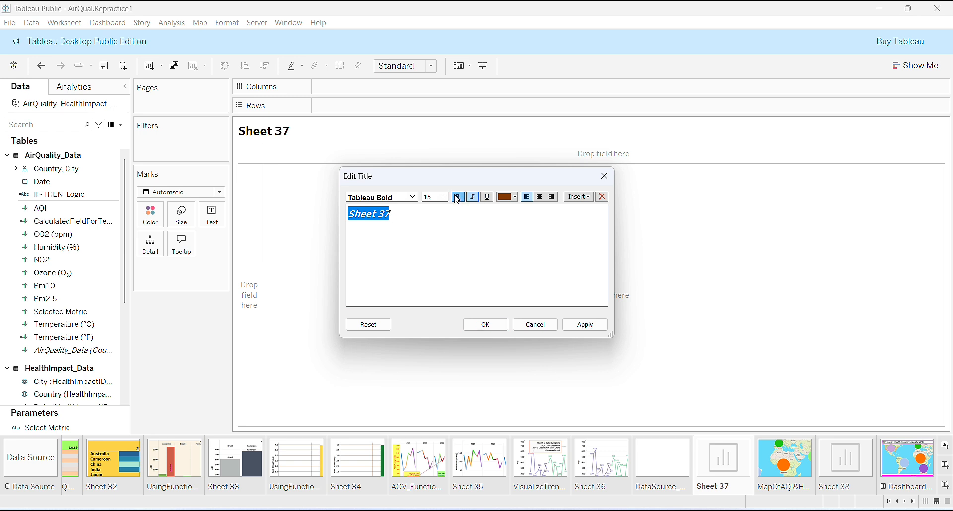
Extend the title with a colon, a space, the Data Source Name field and another colon
click(404, 214)
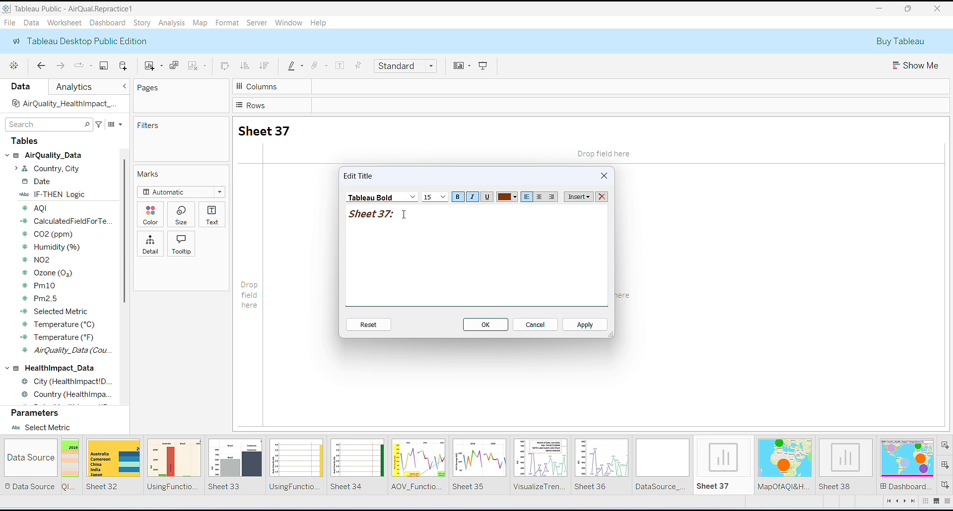
click(589, 198)
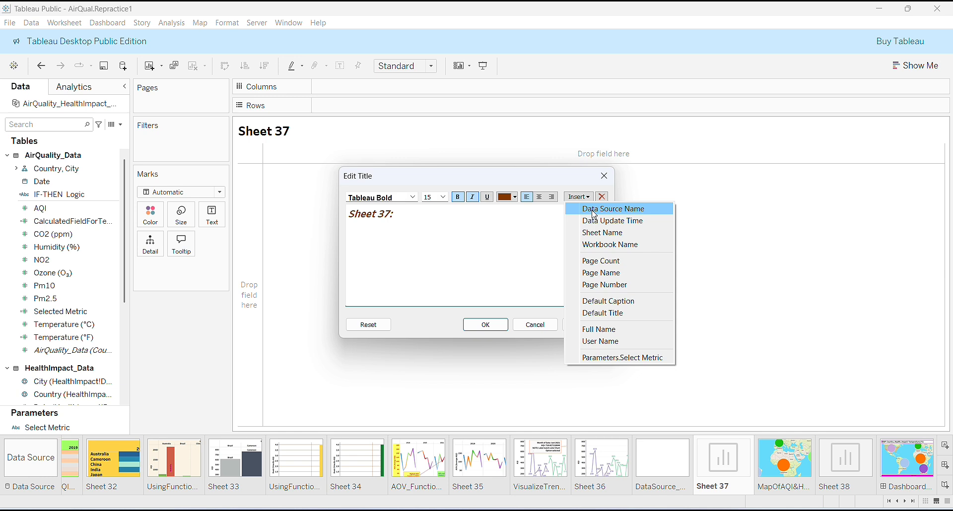
click(595, 215)
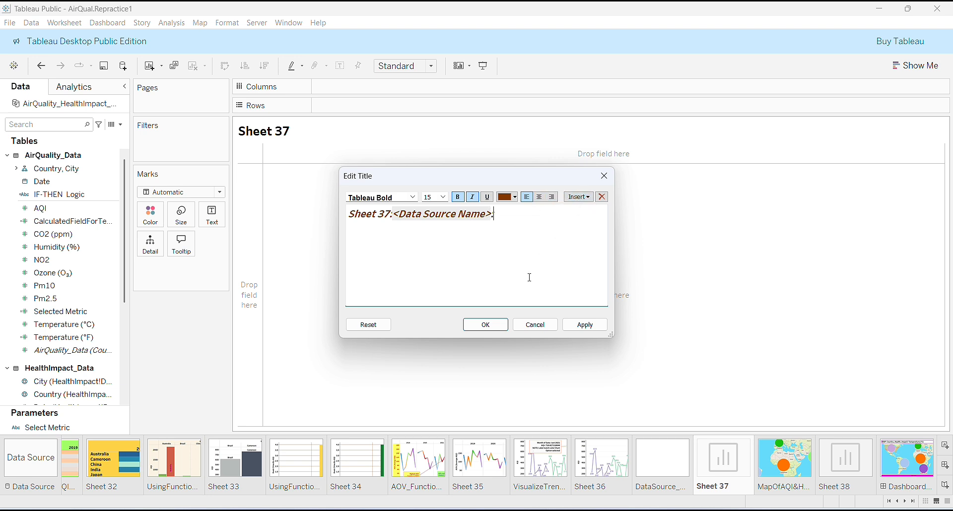
click(393, 214)
key(BackSpace)
text(:)
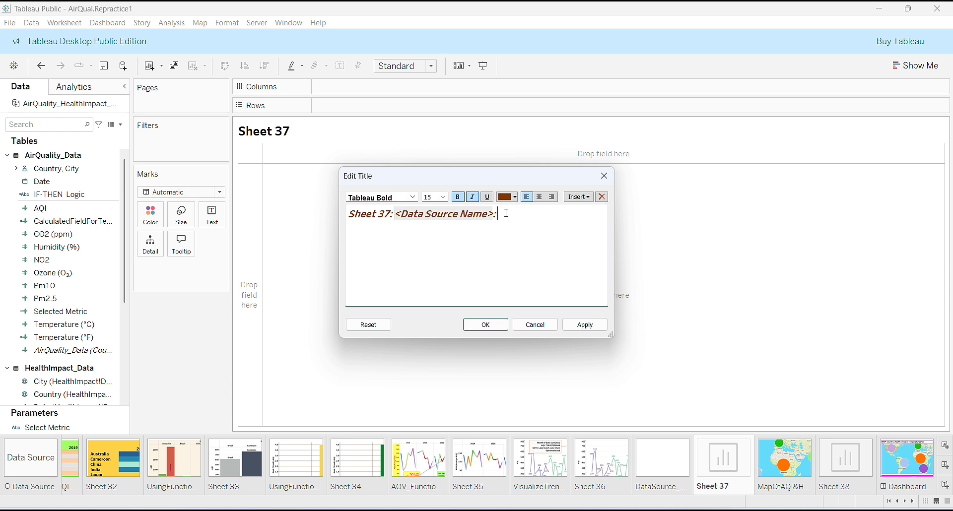
Insert the Data Update Time field at the end of the title and apply the edited title
click(589, 201)
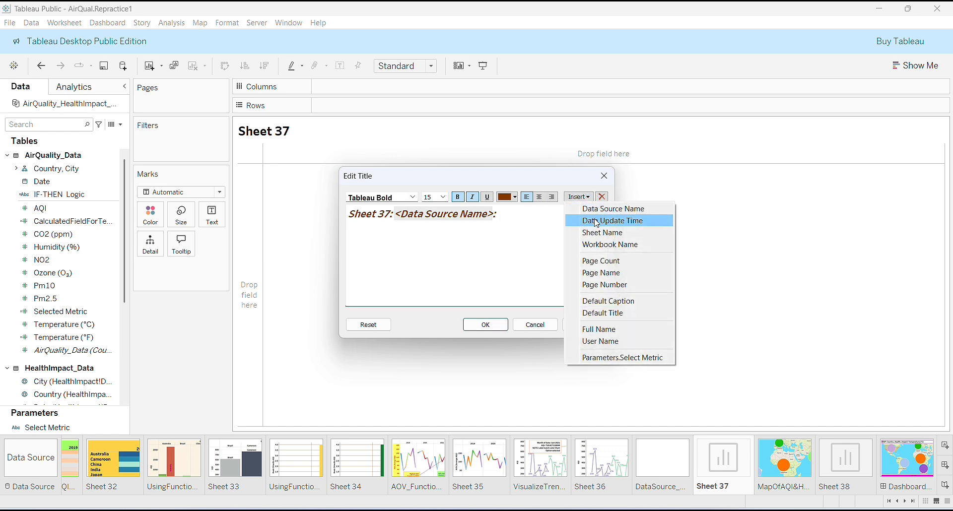
click(622, 226)
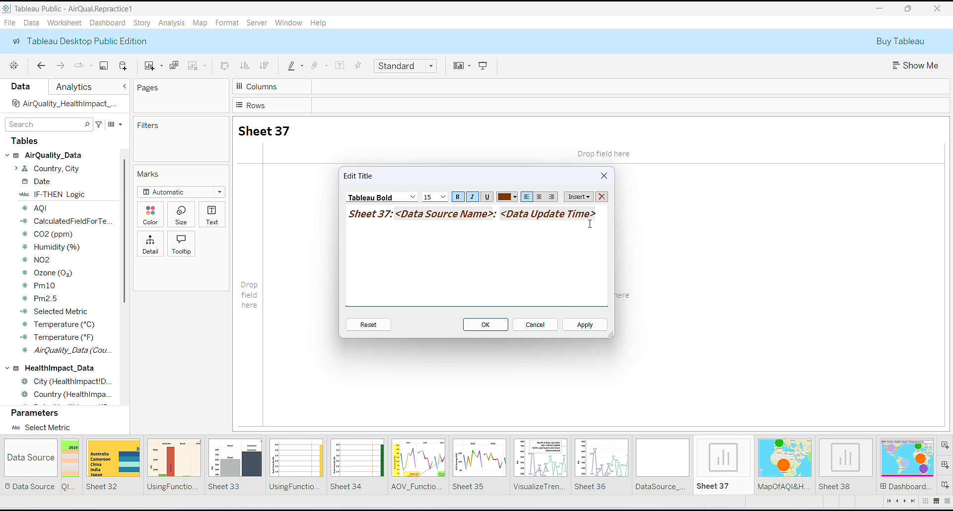
click(577, 197)
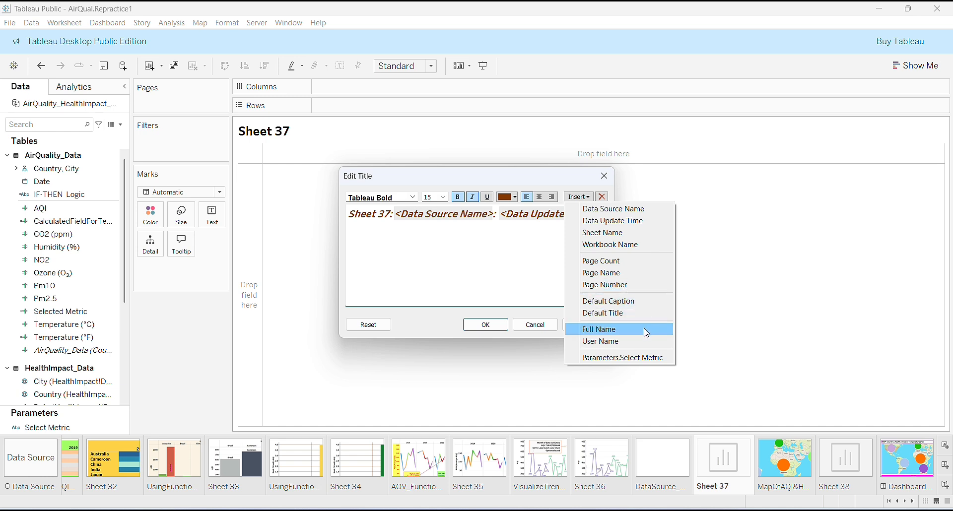
click(536, 358)
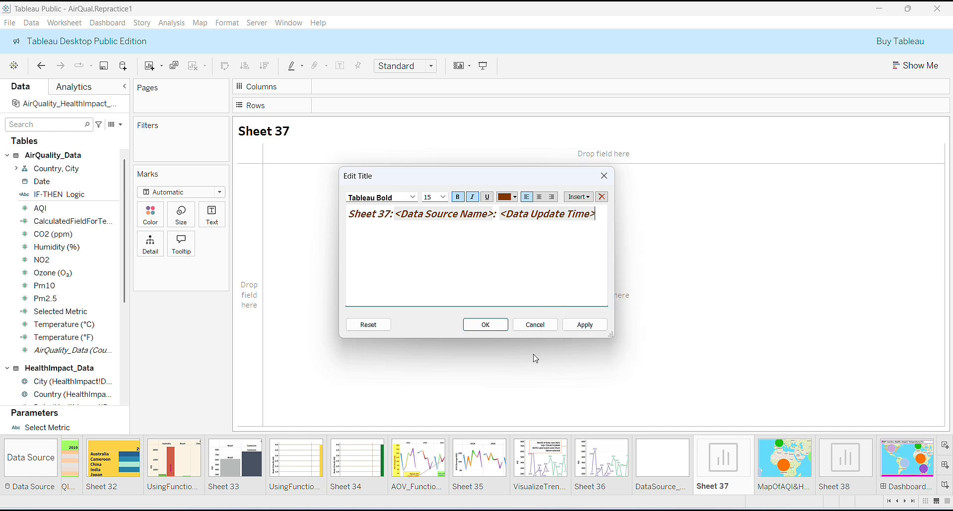
click(496, 325)
Add the Date field to Sheet 37's marks, assign it to Tooltip to make it an attribute, and reassign it to Text
mouse_move(63, 182)
mouse_down()
mouse_move(119, 210)
mouse_move(174, 274)
mouse_up()
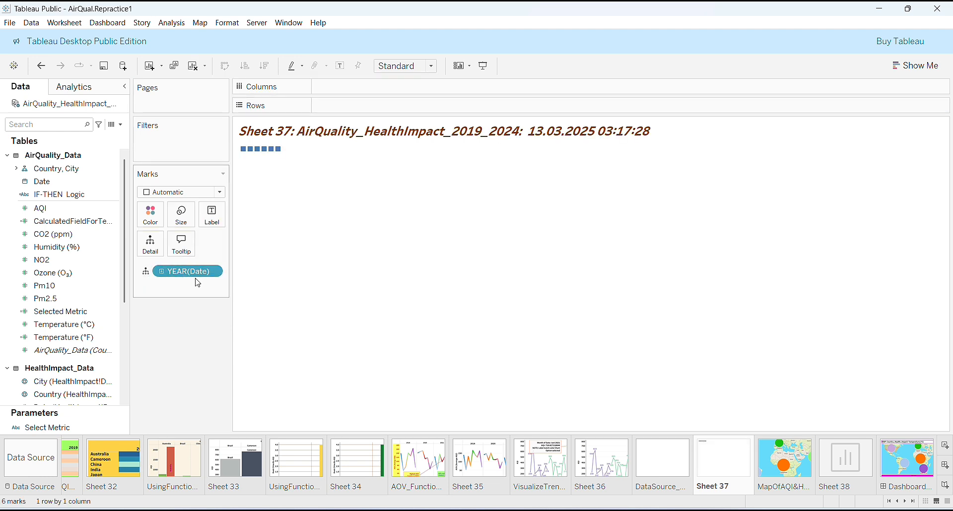
click(146, 270)
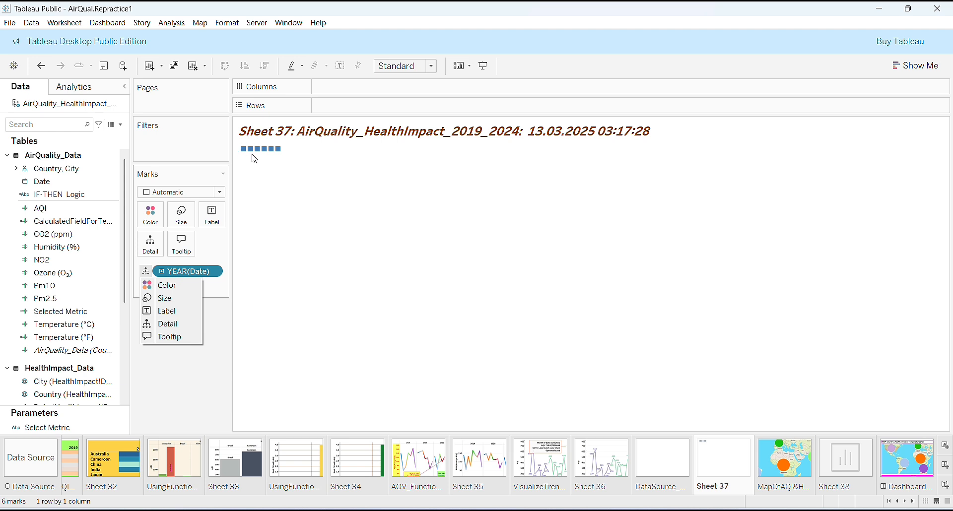
click(154, 336)
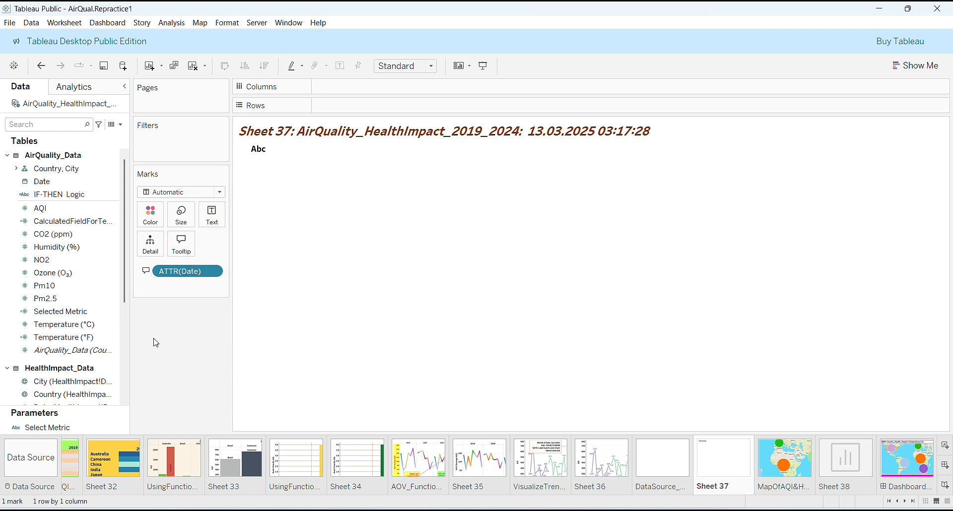
click(146, 271)
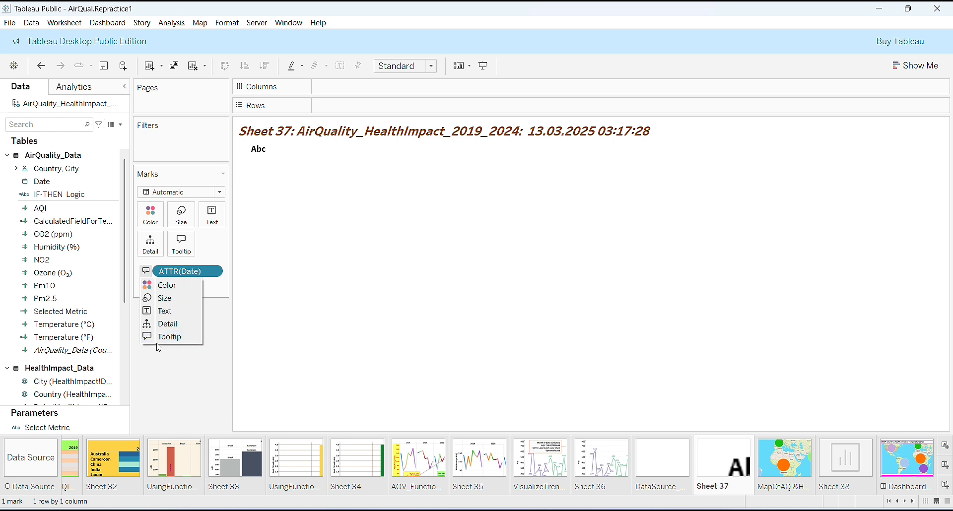
click(158, 315)
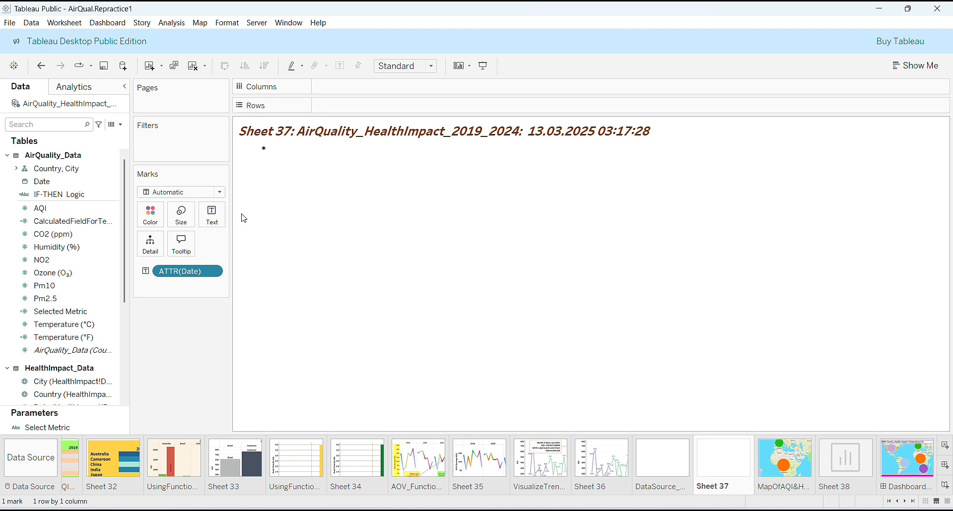
click(259, 151)
click(305, 198)
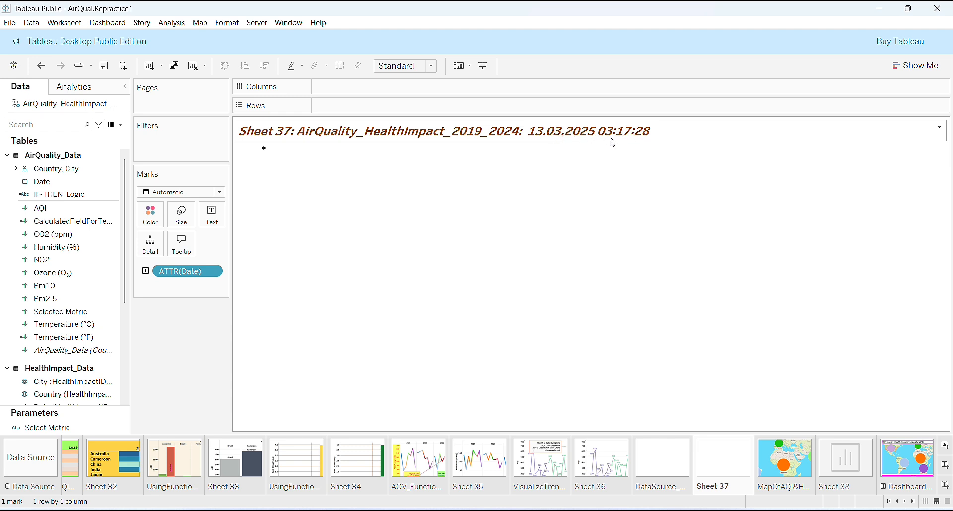
Give Sheet 37's title a solid brown border in colour #783c00
right_click(432, 139)
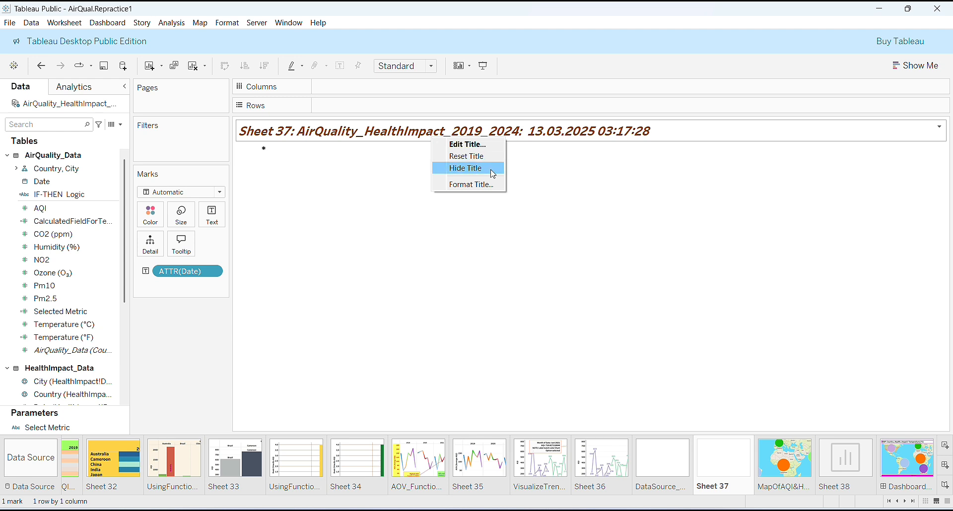
click(490, 189)
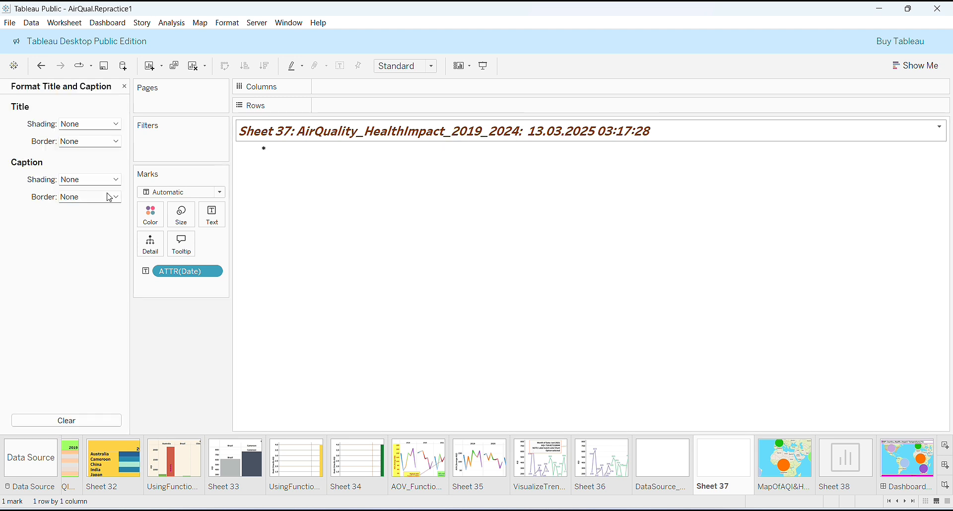
click(115, 142)
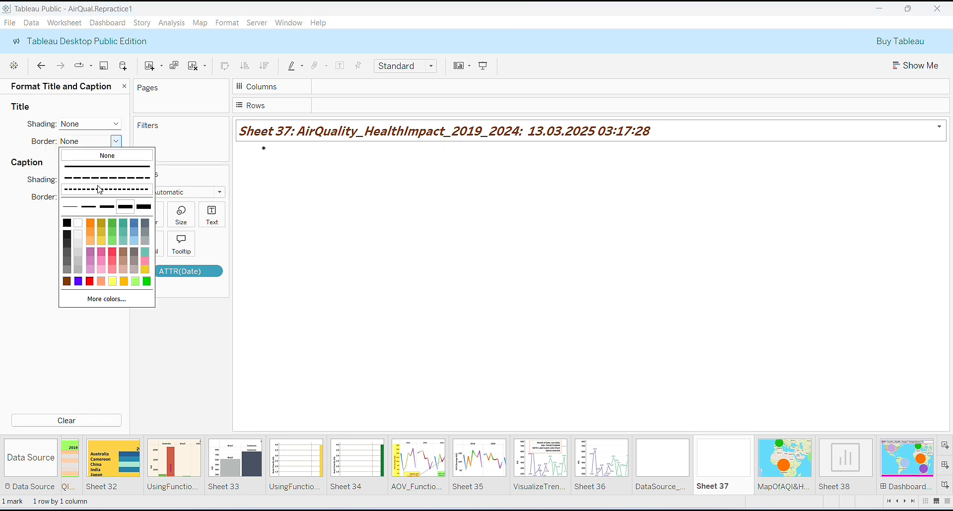
click(66, 281)
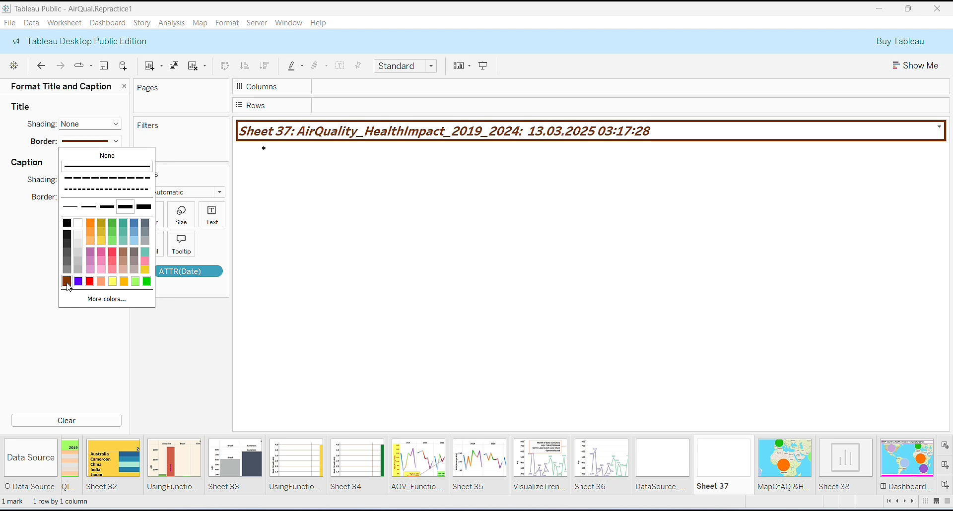
click(84, 302)
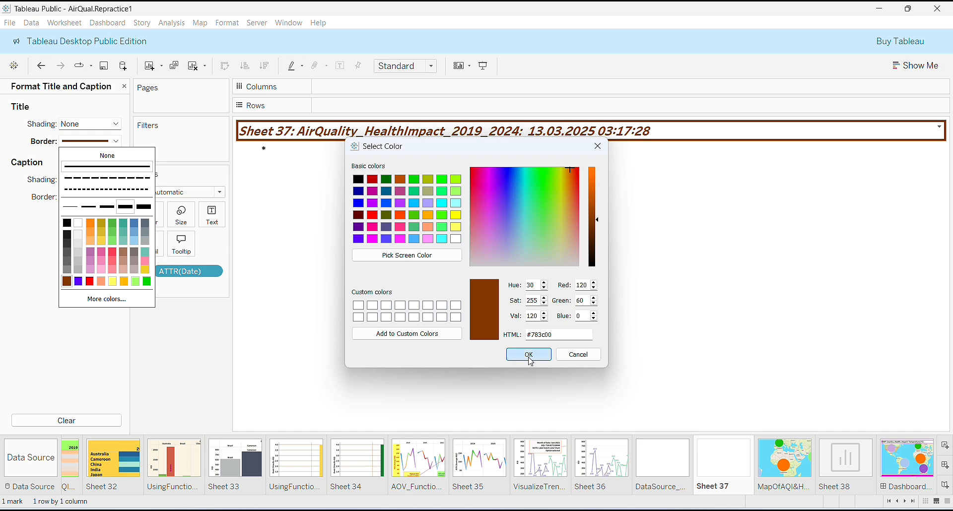
click(529, 354)
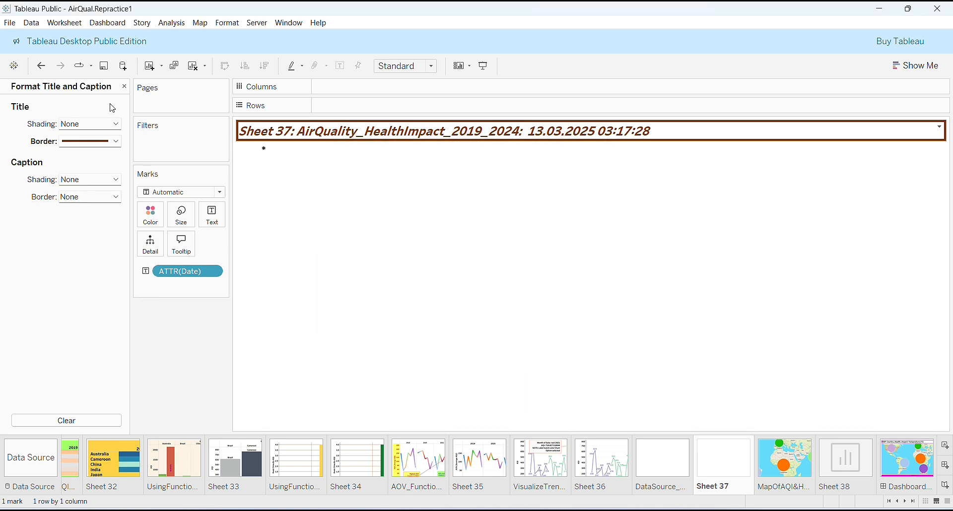
click(125, 87)
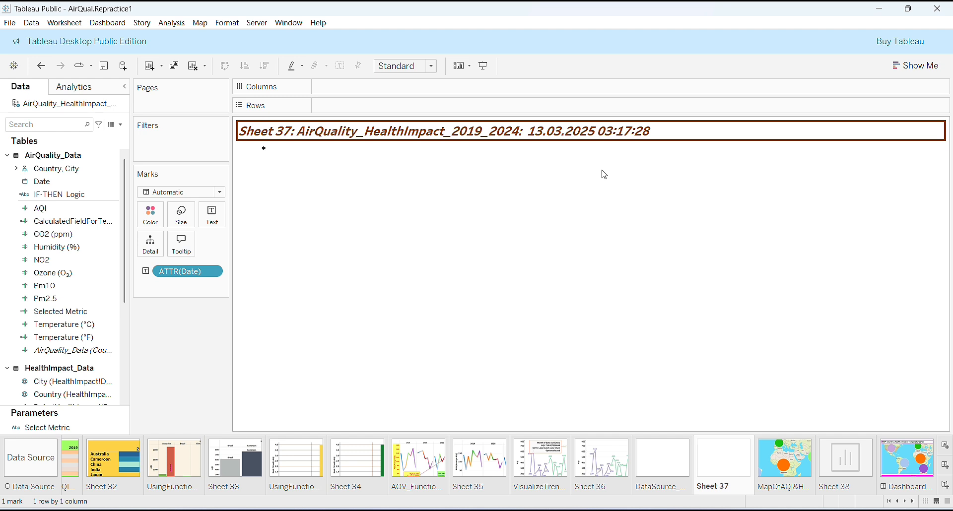
Compare Sheet 37 with the original data source last update sheet and save the workbook
click(658, 466)
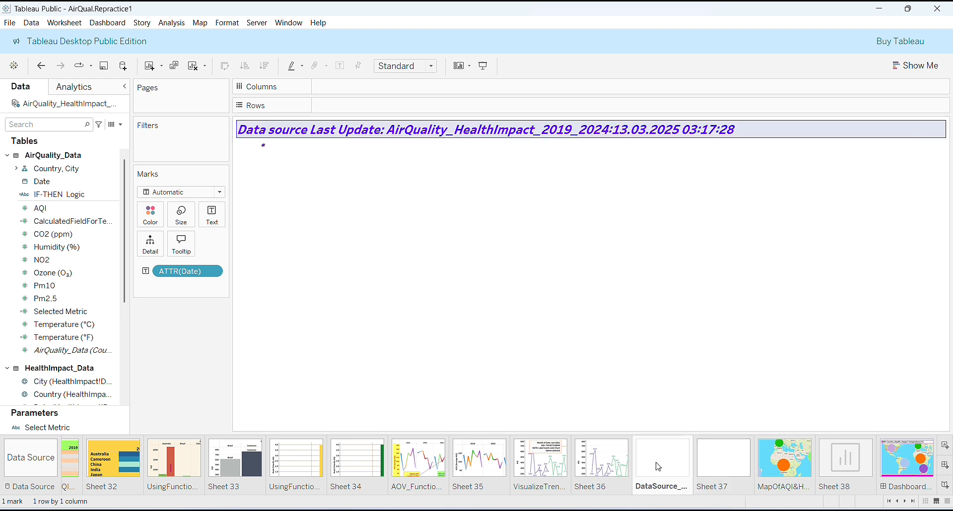
click(724, 463)
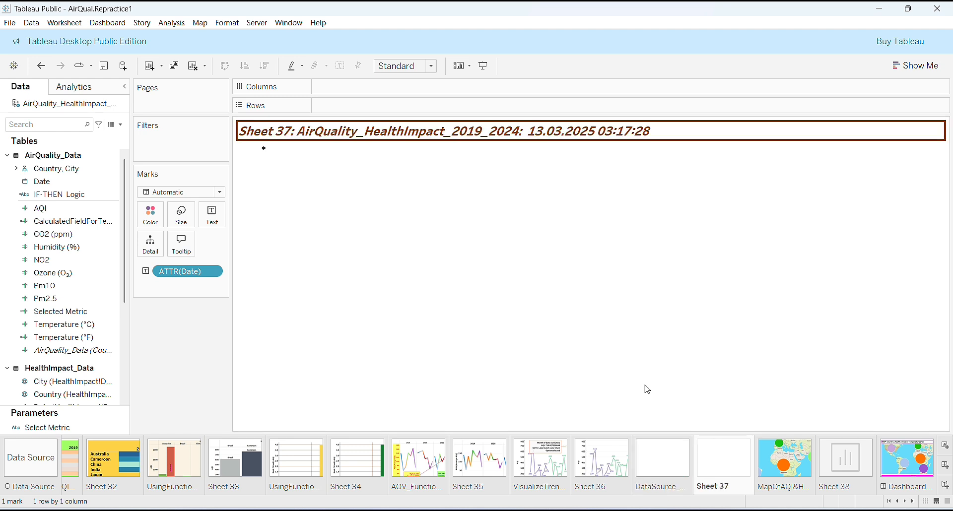
click(696, 143)
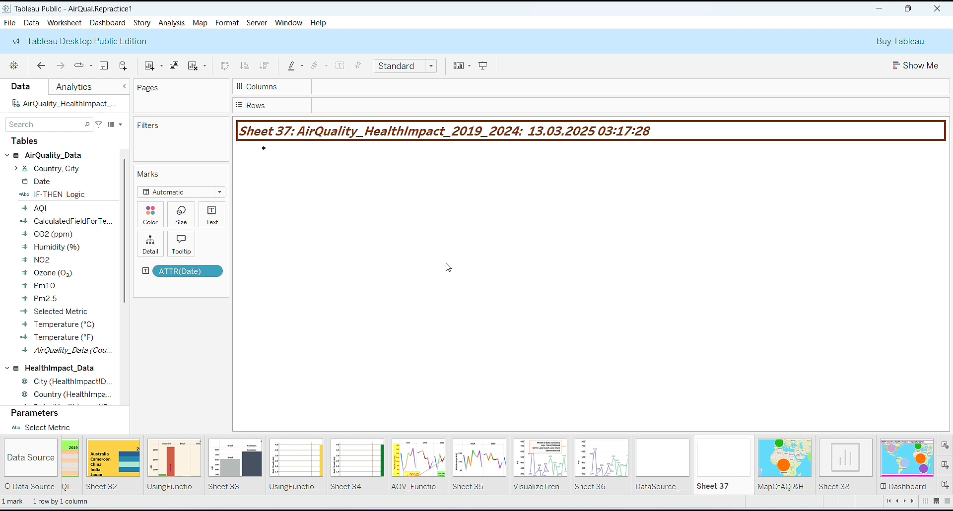
click(9, 24)
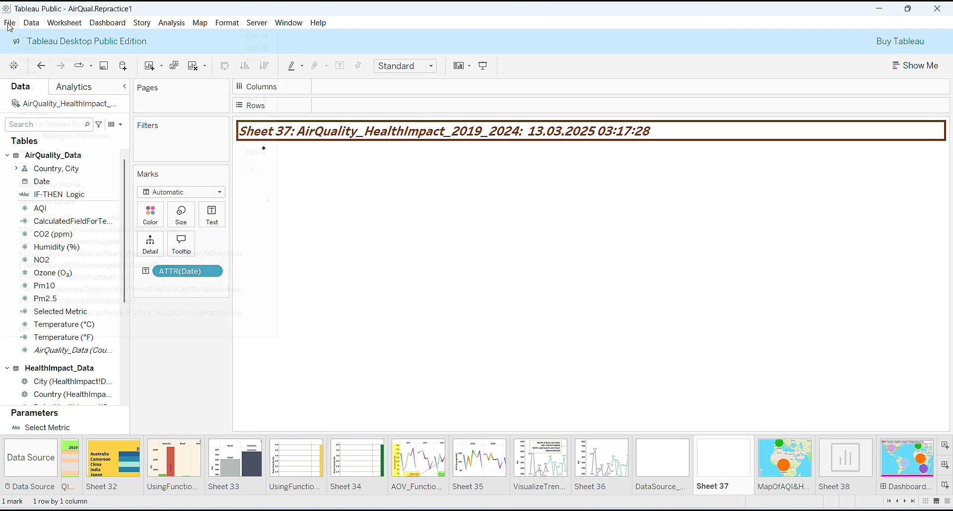
click(24, 89)
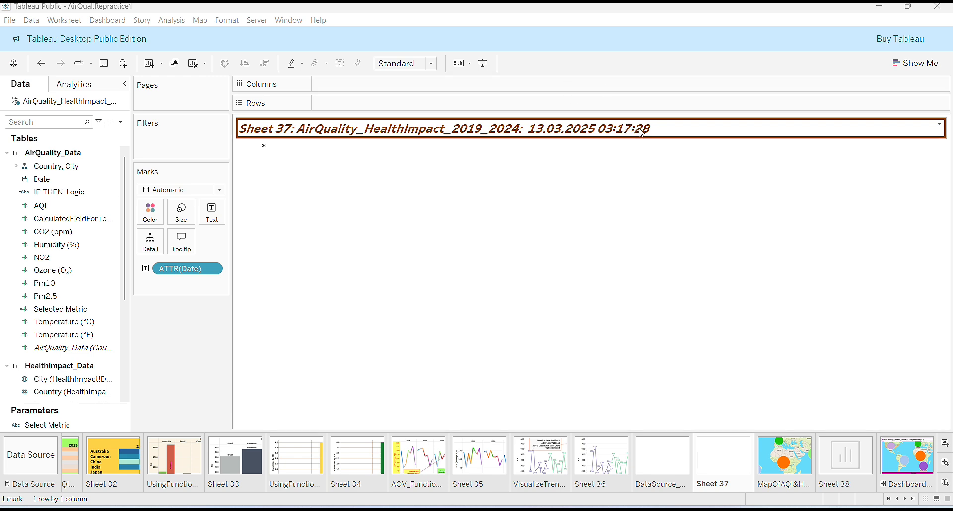
Open the Country_Health_Impact: Temperature (ºC) map sheet and save the workbook
click(789, 460)
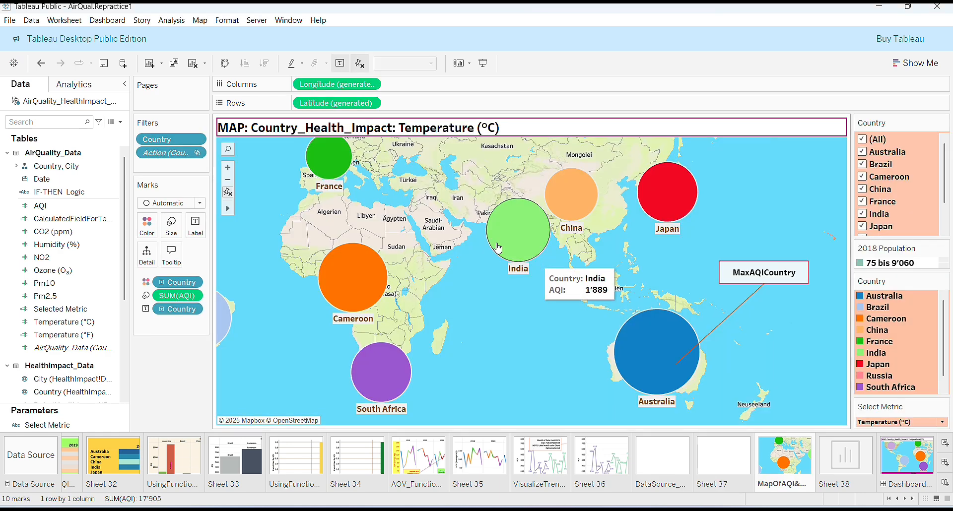
click(10, 19)
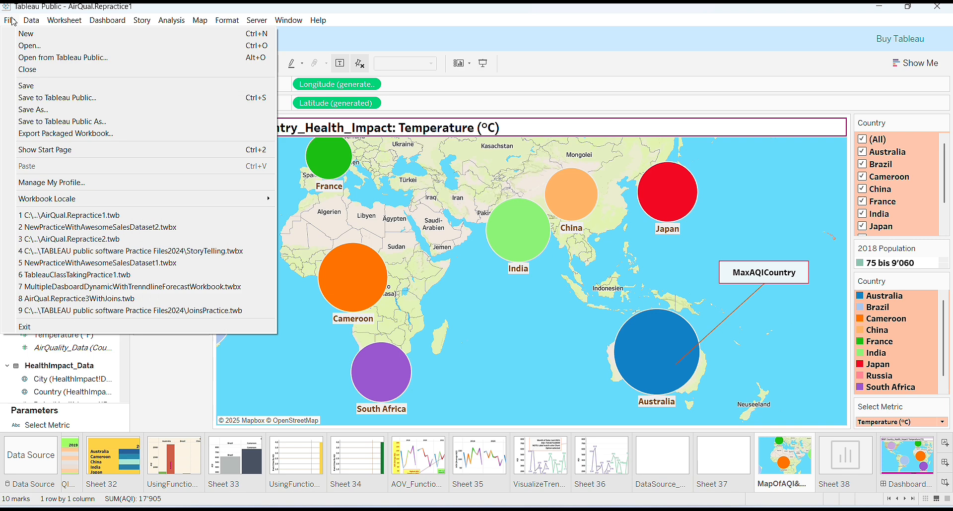
click(25, 89)
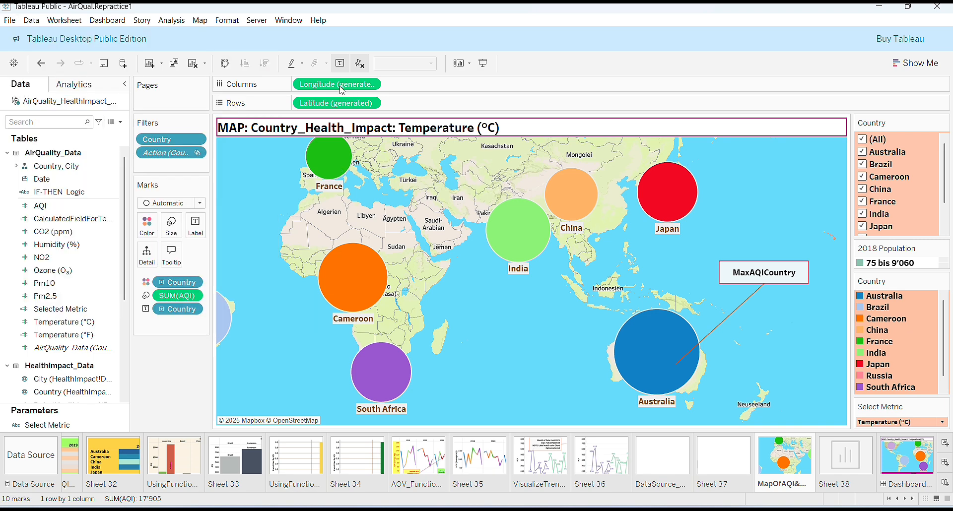
Examine the country bubbles' tooltips, the suggested chart type and the available mark types on the Country_Health_Impact map
mouse_move(493, 250)
mouse_move(388, 357)
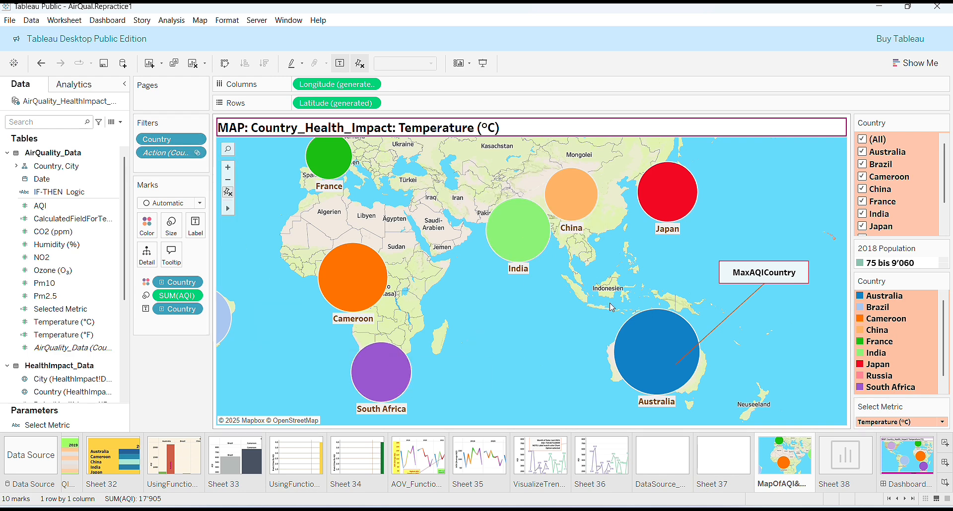
click(915, 63)
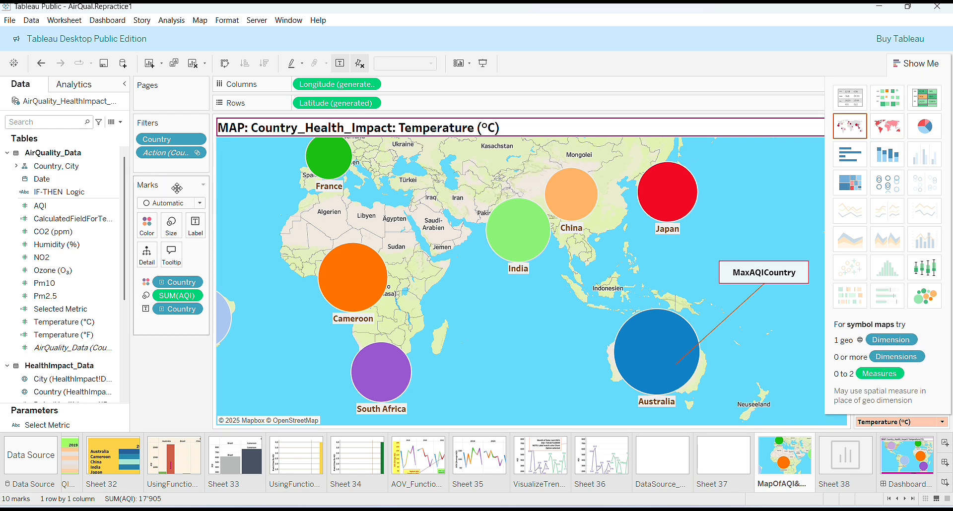
click(200, 205)
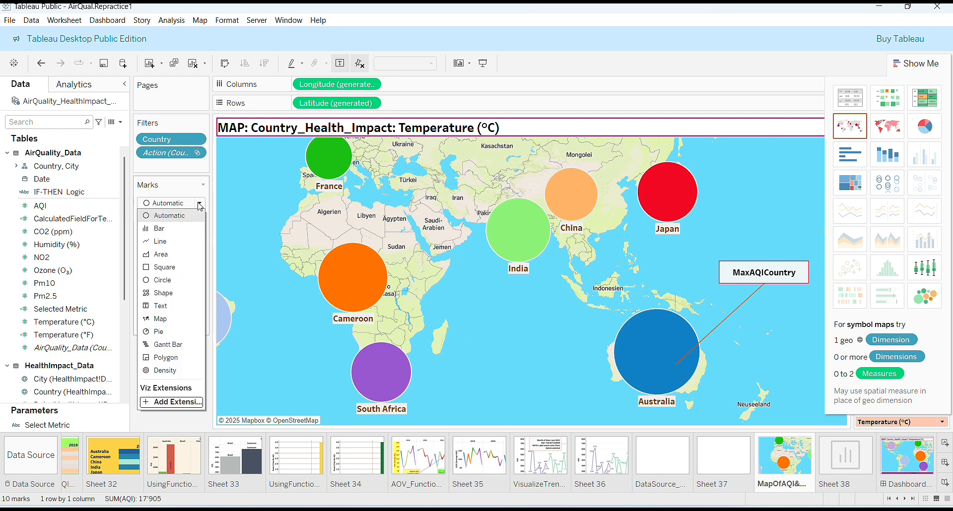
click(200, 205)
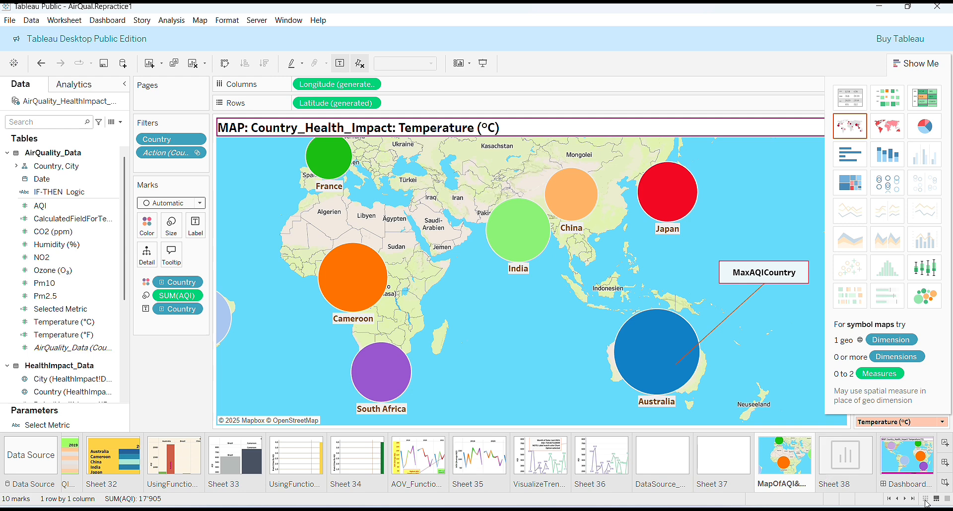
Open the Map_of_Country_SumAQI_&_HealthImpact sheet from the sheet overview and examine its filled map, highlighting Russia
click(925, 499)
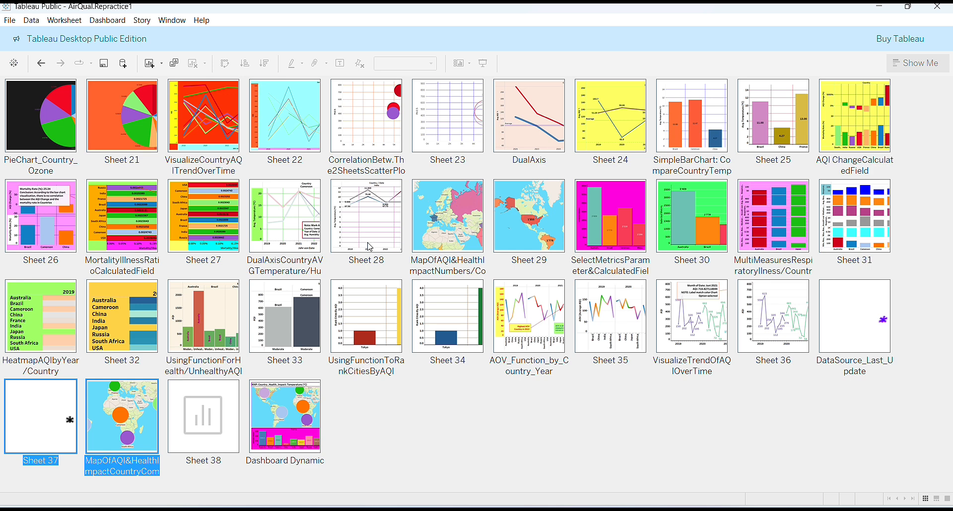
double_click(453, 210)
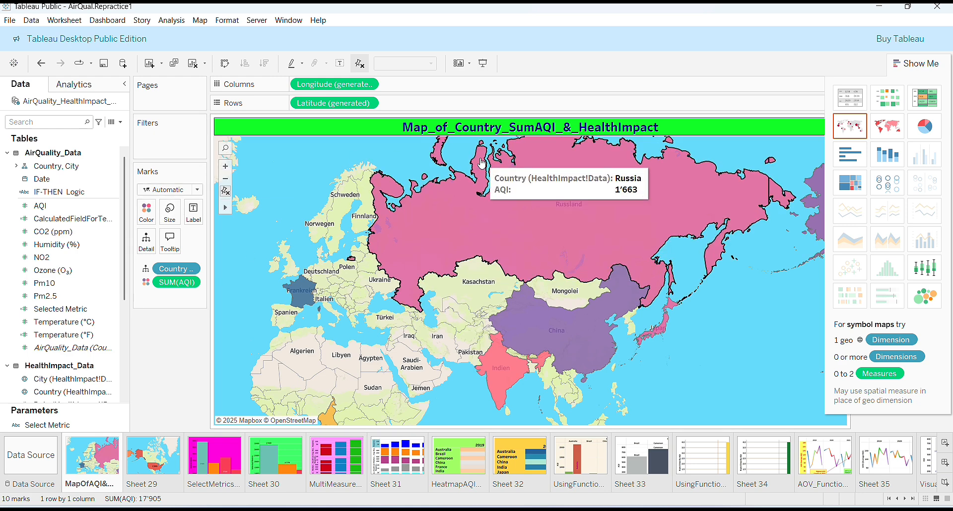
click(922, 65)
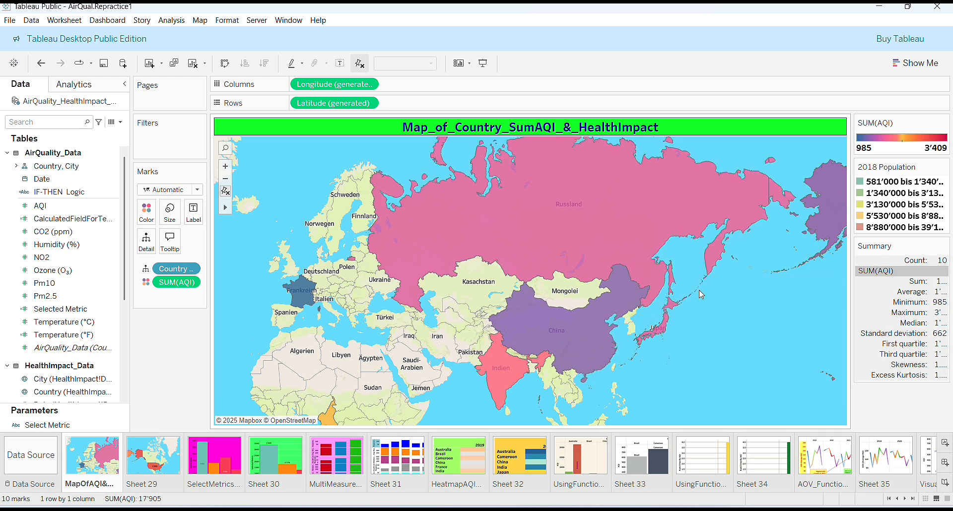
click(611, 245)
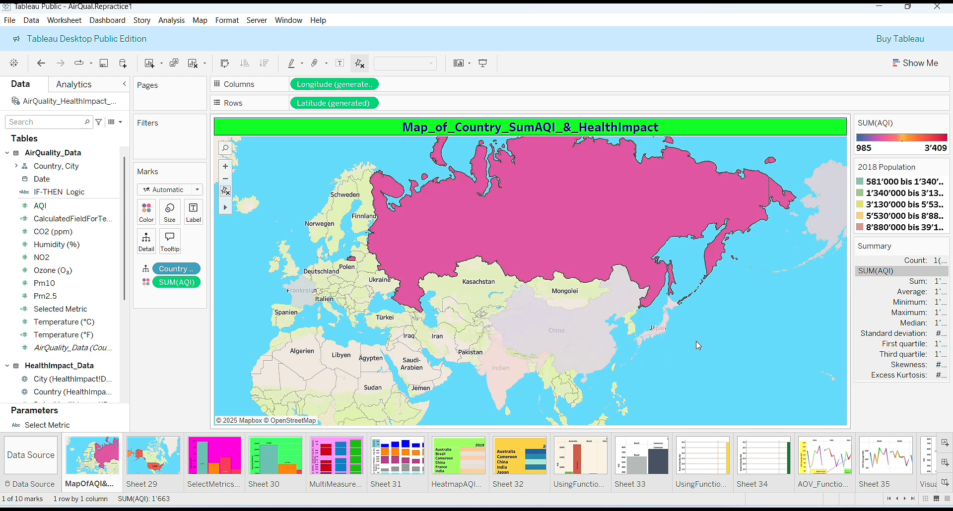
drag(697, 345, 667, 356)
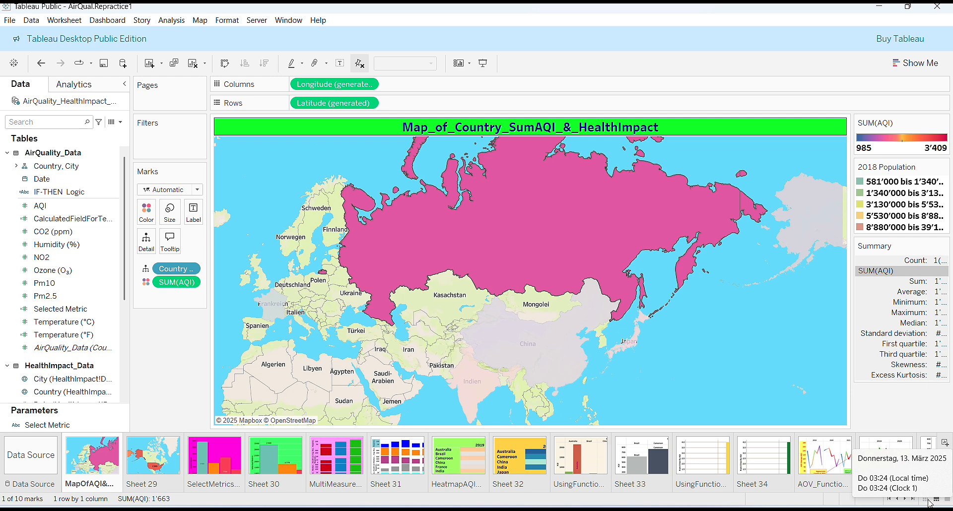
Return to the Country_Health_Impact: Temperature (ºC) map through the sheet overview and examine its bubbles and MaxAQICountry annotation
click(926, 500)
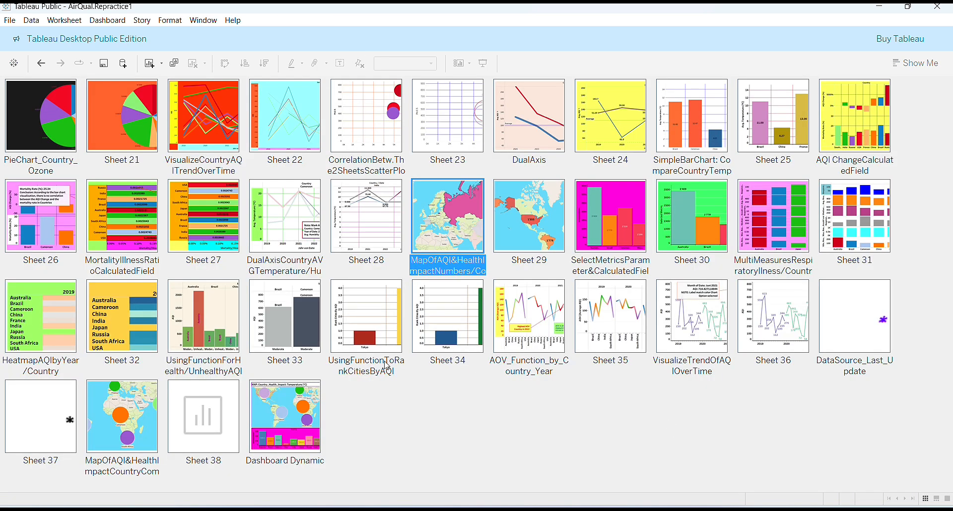
click(124, 430)
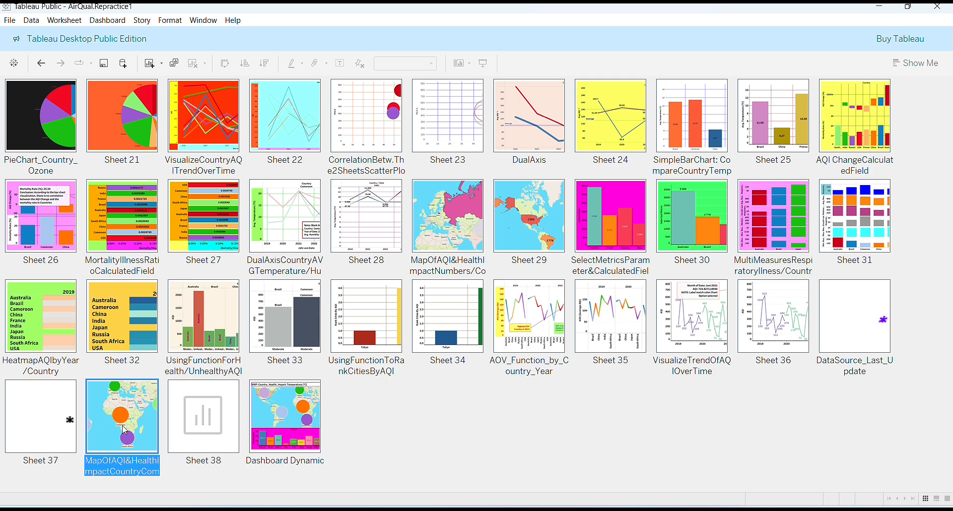
double_click(124, 430)
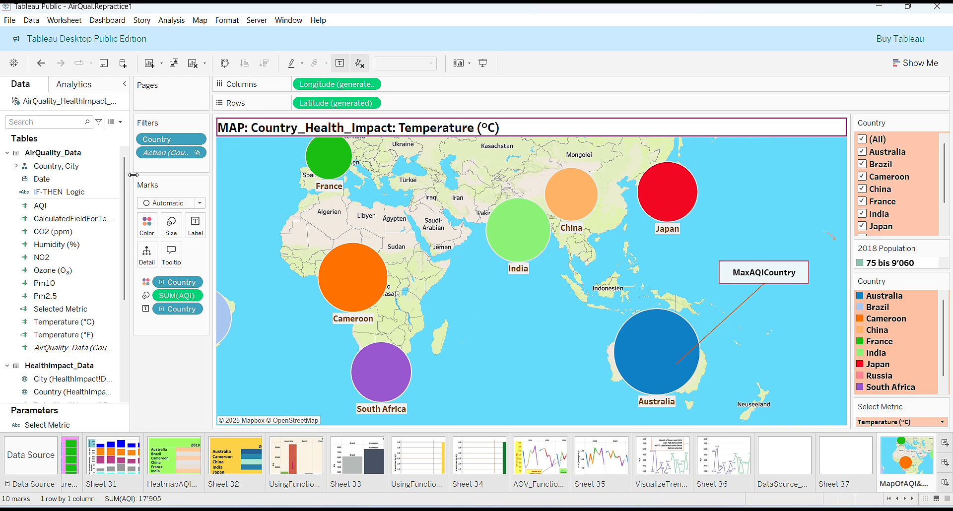
mouse_move(541, 253)
mouse_move(716, 325)
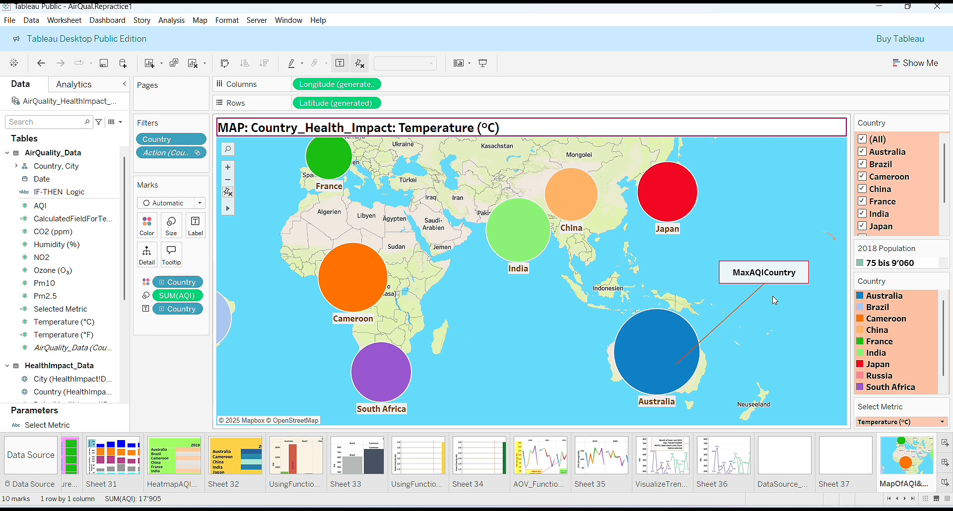
Open the empty Sheet 38 and add Country from the Country, City hierarchy as a filter with all countries included
click(905, 499)
click(891, 462)
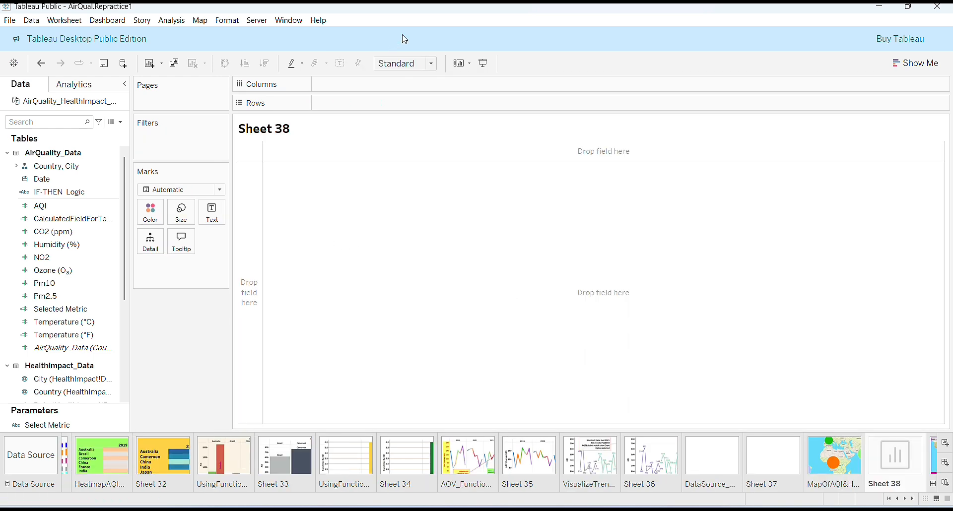
click(44, 178)
click(17, 168)
drag(49, 180, 179, 145)
click(383, 301)
click(468, 409)
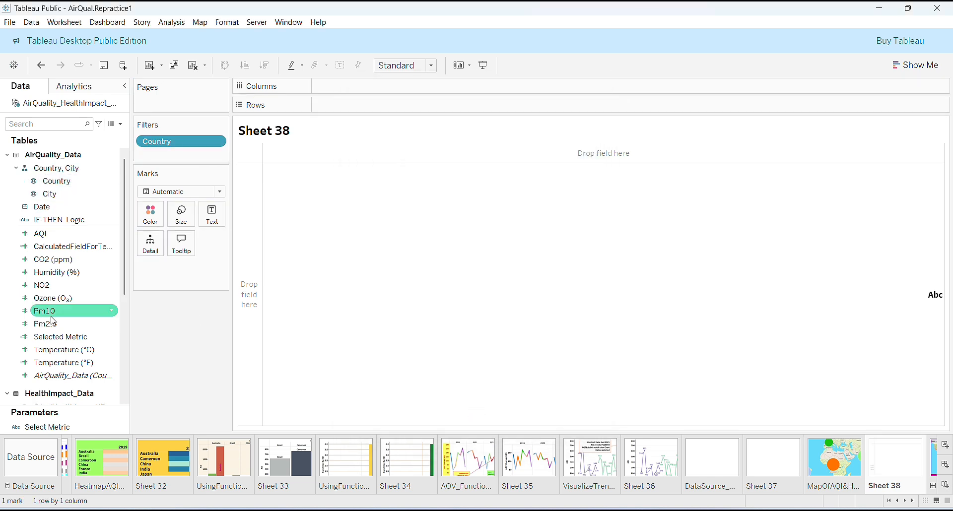
Build a symbol map from the Country field on Sheet 38 and assign Country to Color
double_click(51, 180)
click(146, 270)
click(159, 283)
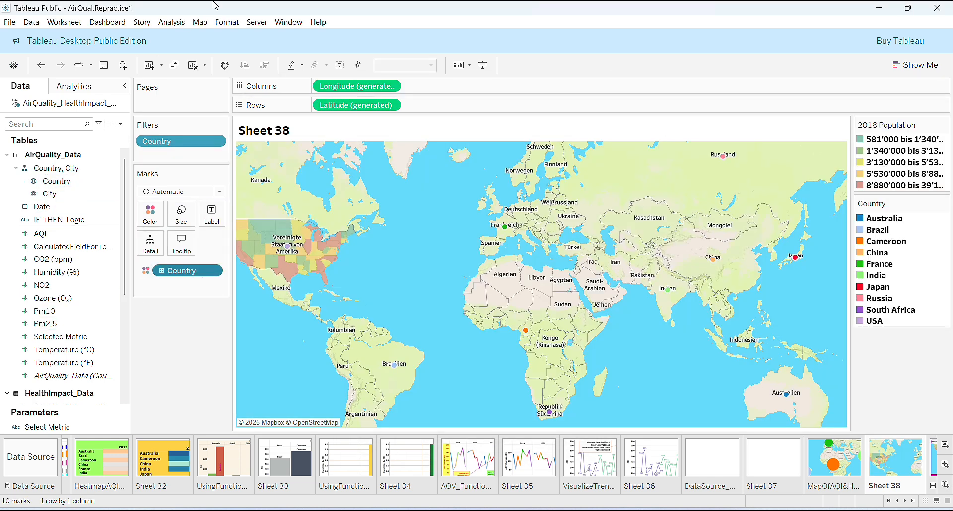
Examine the map's background layer settings, including the palette, style, detail and data layer options, and close them
click(203, 24)
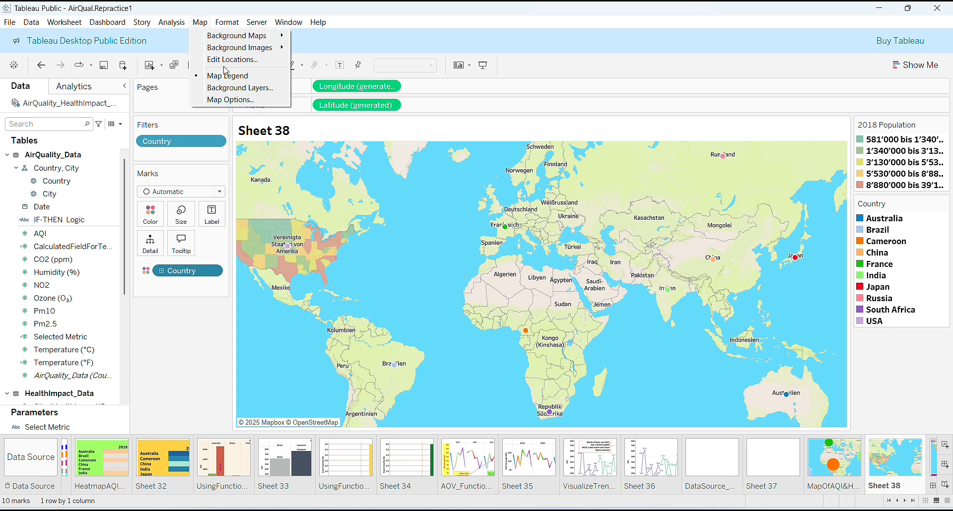
click(235, 87)
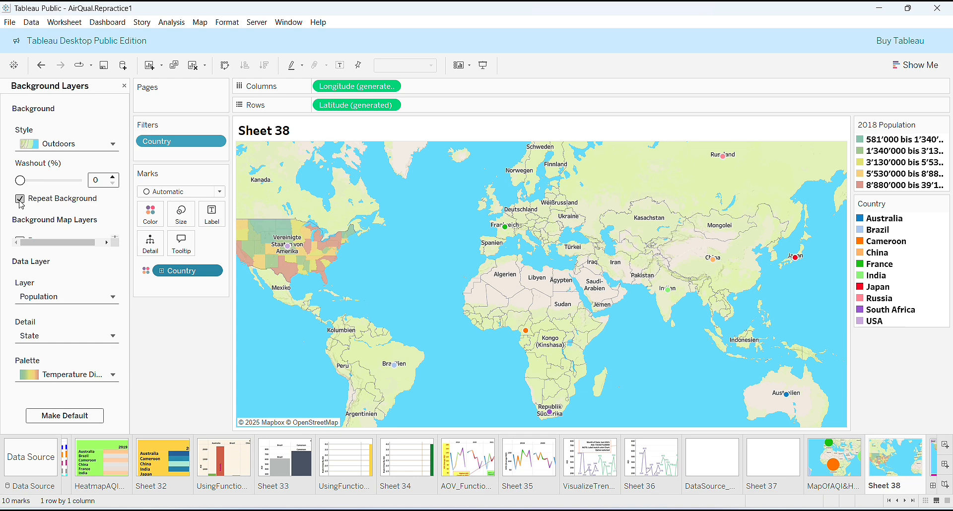
click(114, 375)
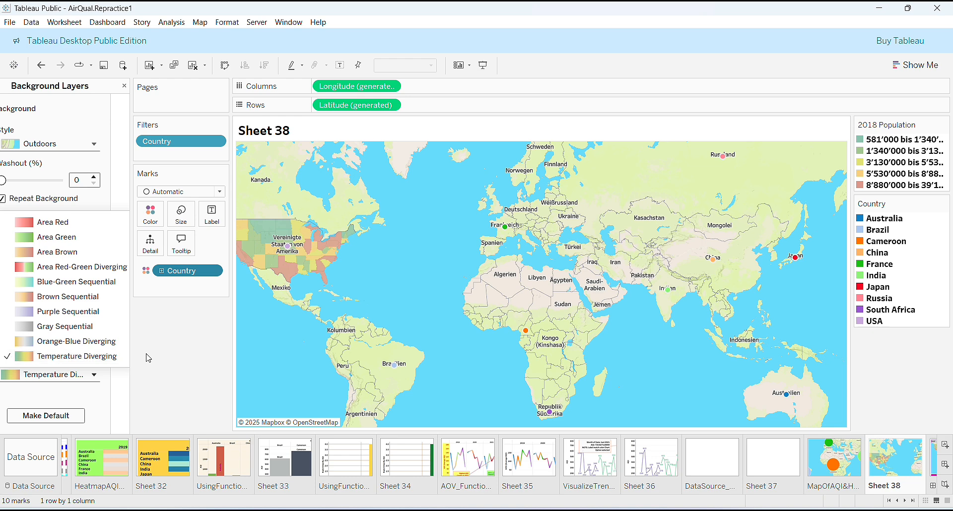
drag(129, 186, 181, 185)
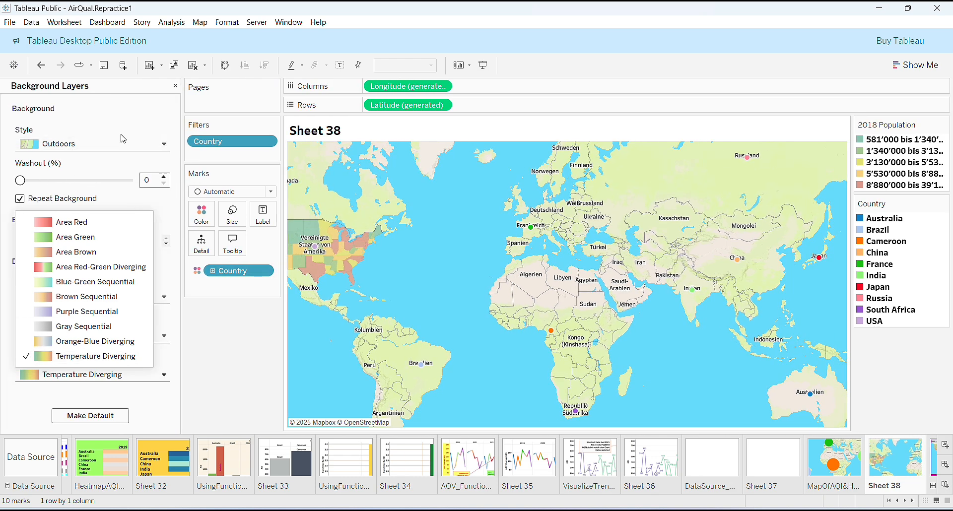
click(164, 145)
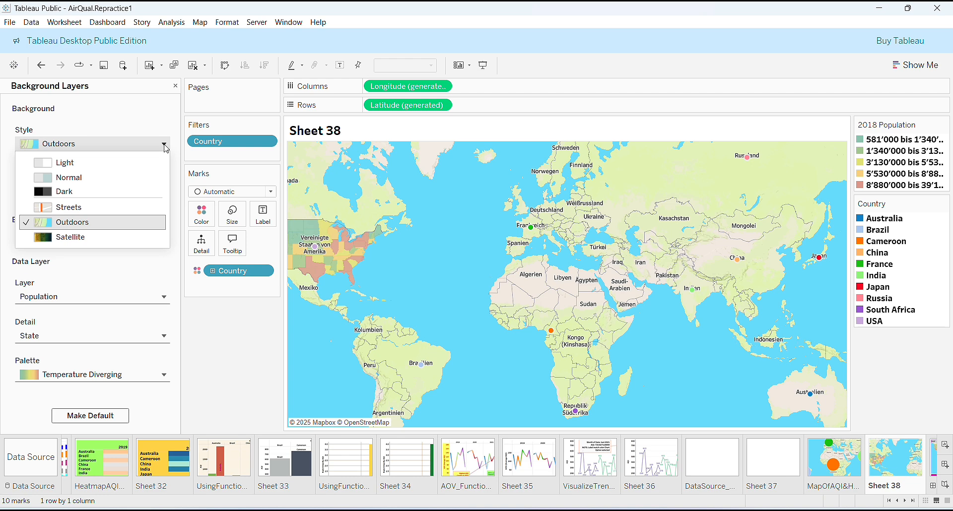
click(165, 145)
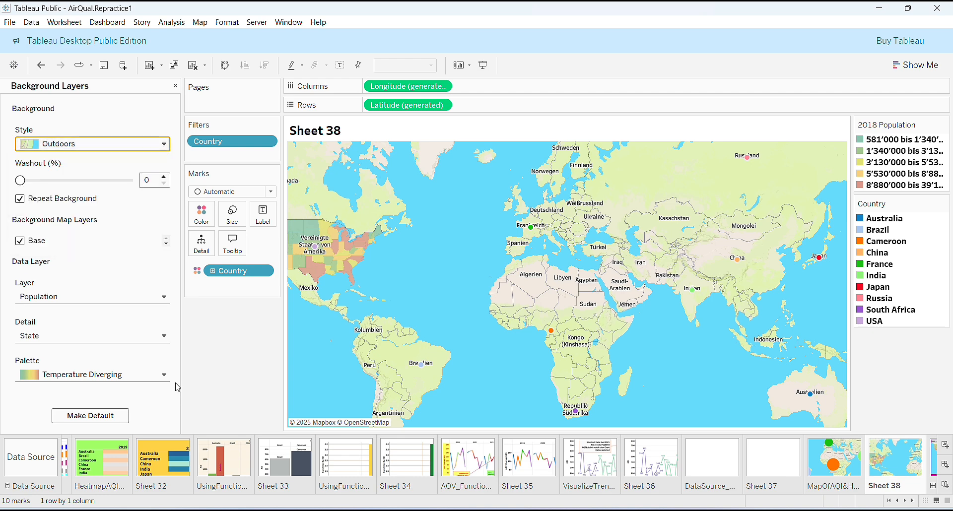
click(168, 341)
click(168, 302)
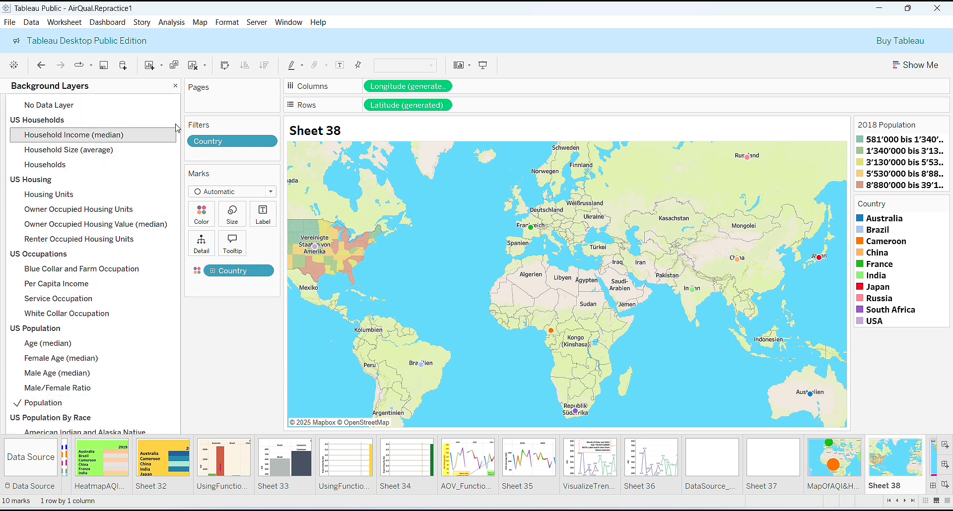
click(176, 86)
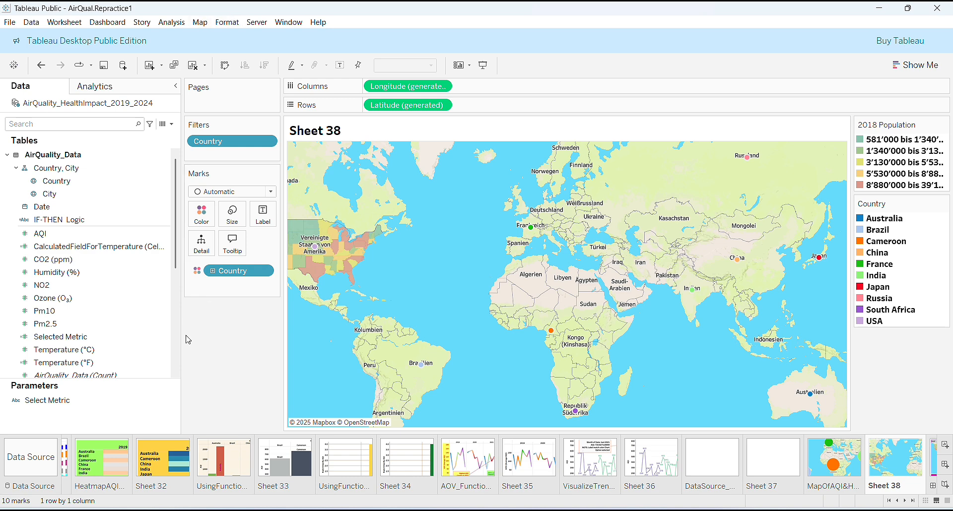
Narrow the data pane, add AQI to Sheet 38's marks and assign it to Size
drag(183, 334, 161, 334)
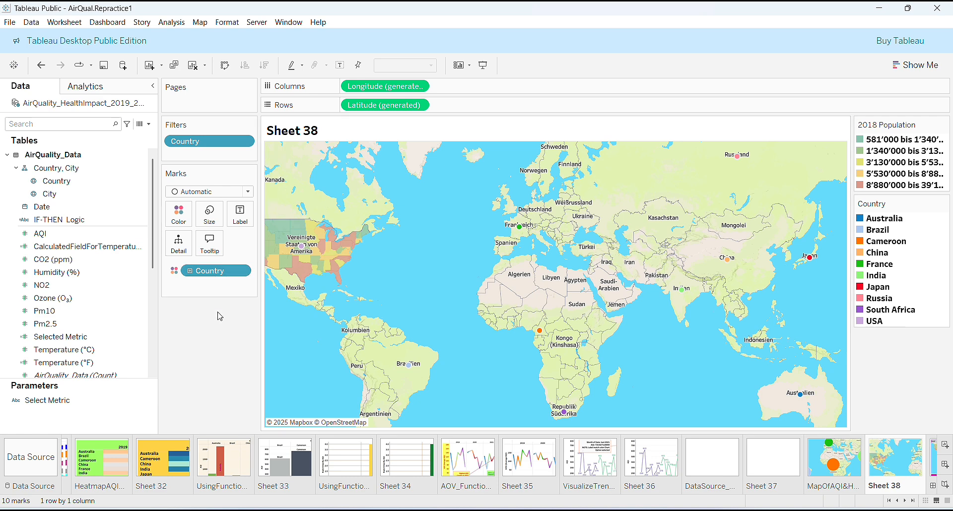
drag(40, 233, 180, 293)
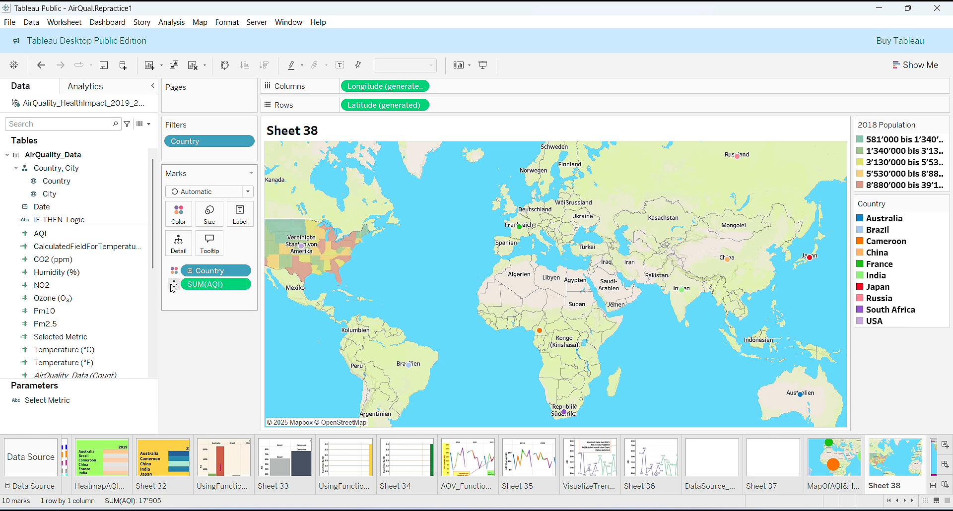
click(176, 287)
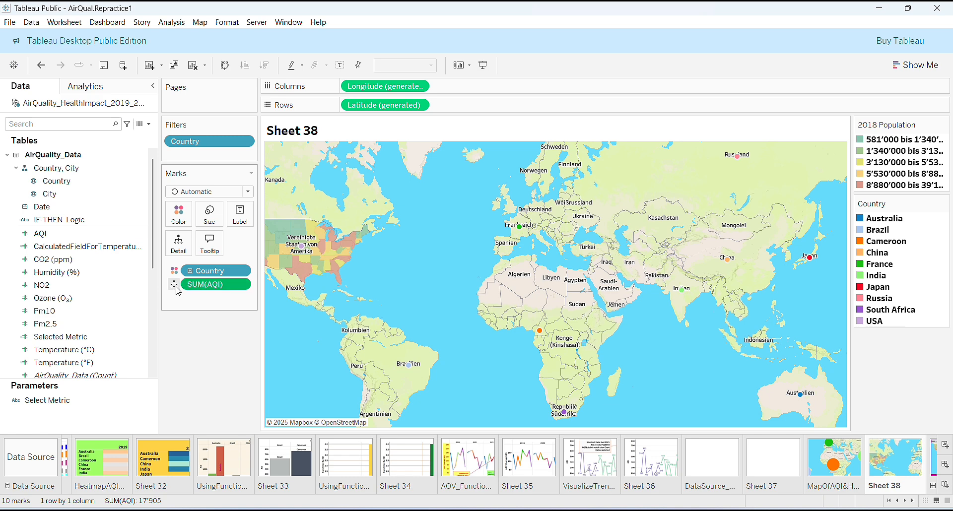
click(181, 312)
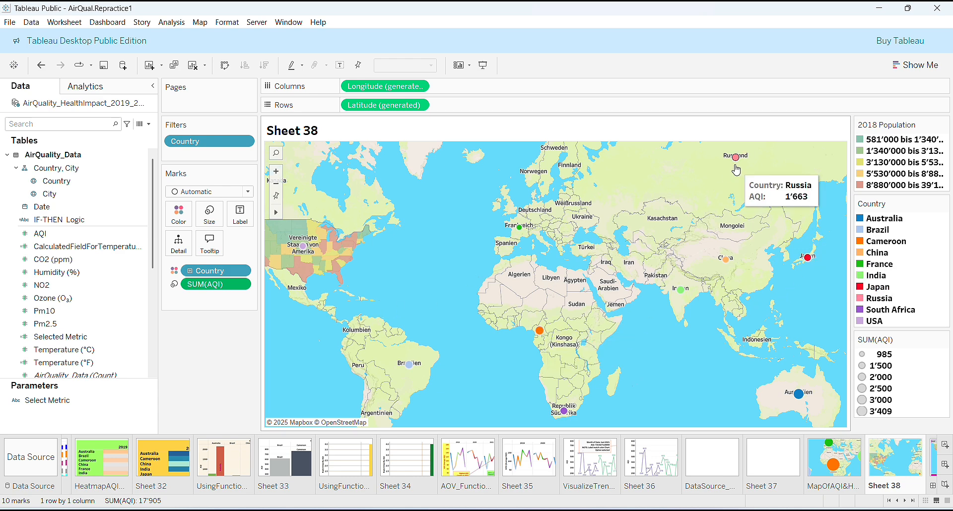
Set Sheet 38's mark type to Circle, keeping SUM(AQI) assigned to Size
click(175, 284)
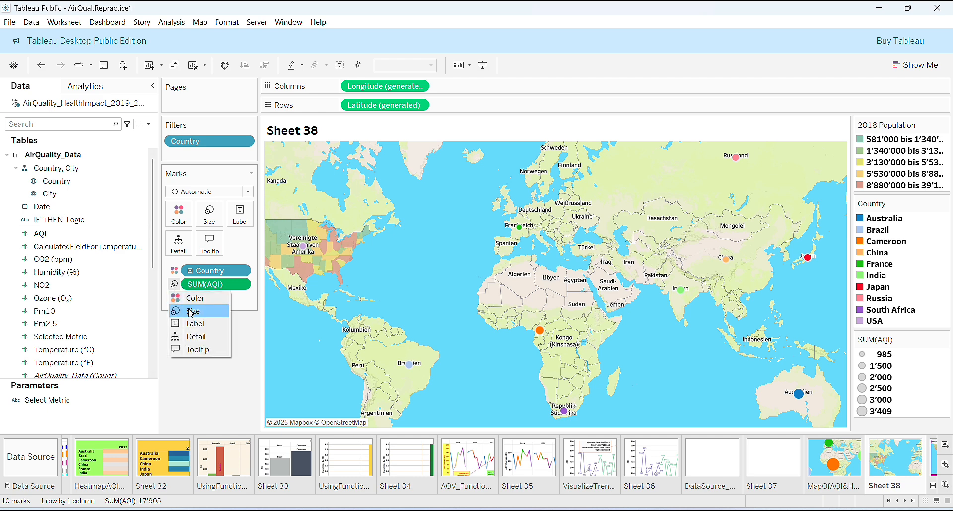
click(187, 382)
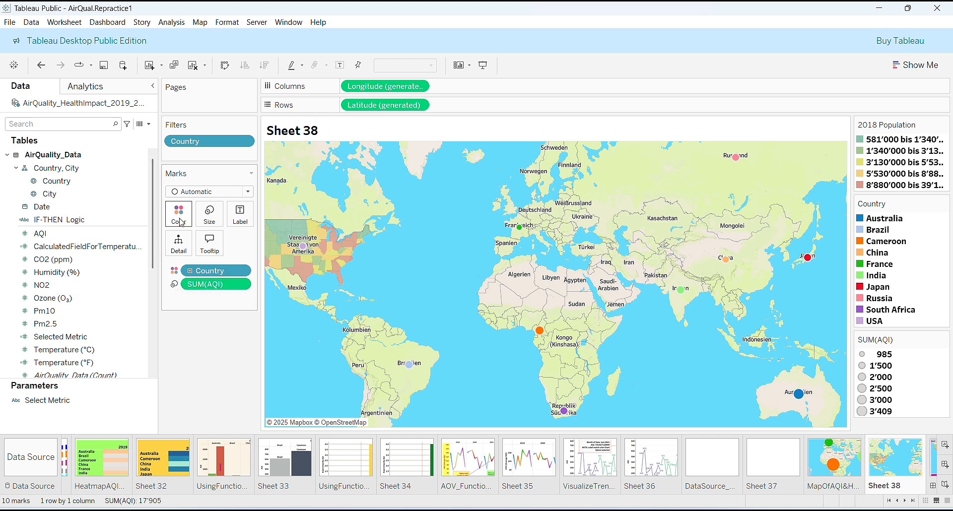
click(247, 192)
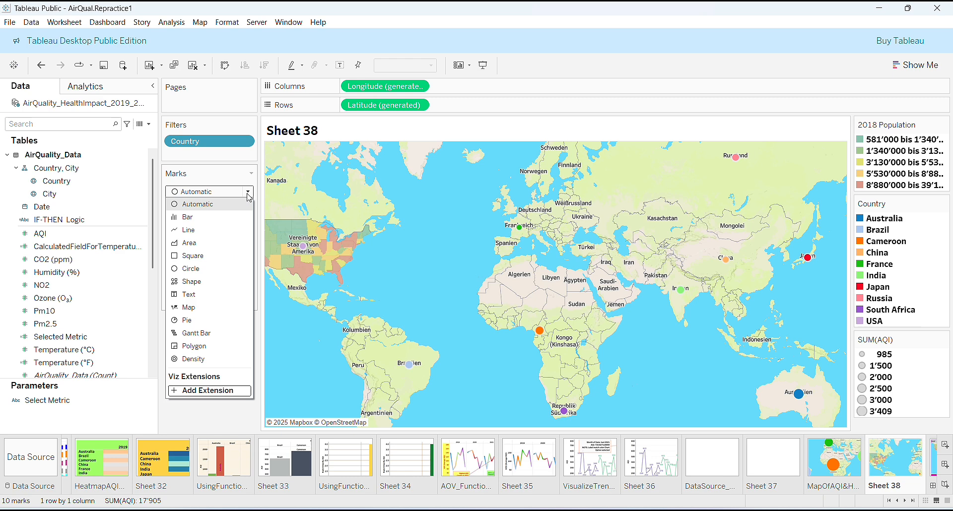
click(203, 270)
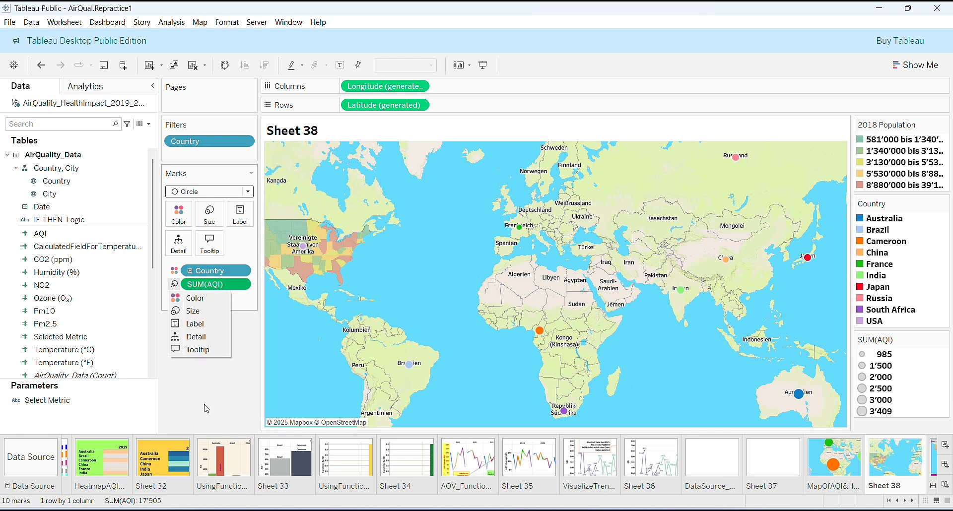
Enlarge the circle marks on Sheet 38's map to about two thirds of the size range
click(208, 221)
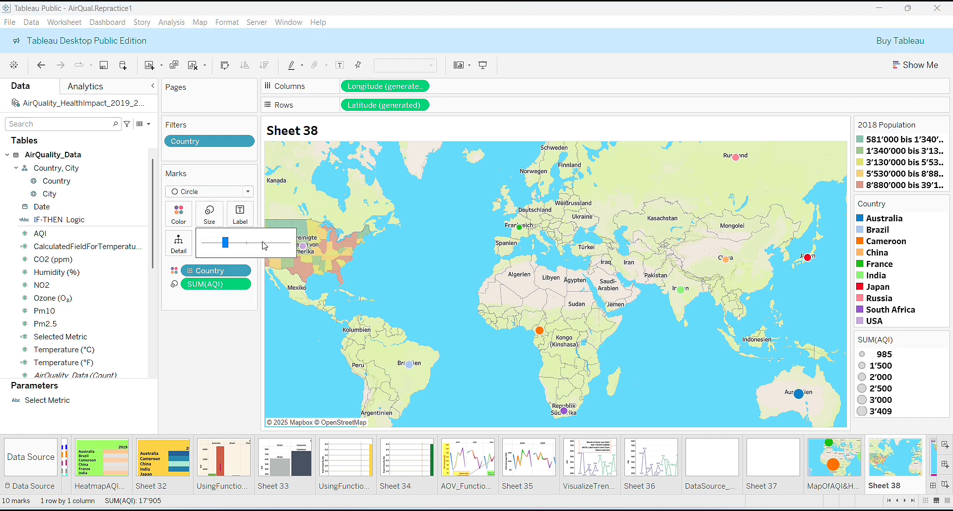
click(257, 245)
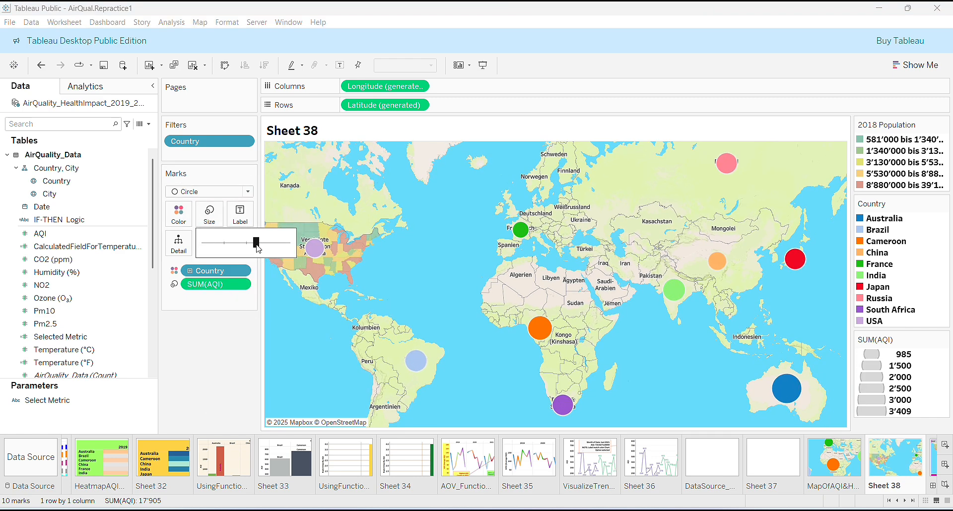
click(208, 361)
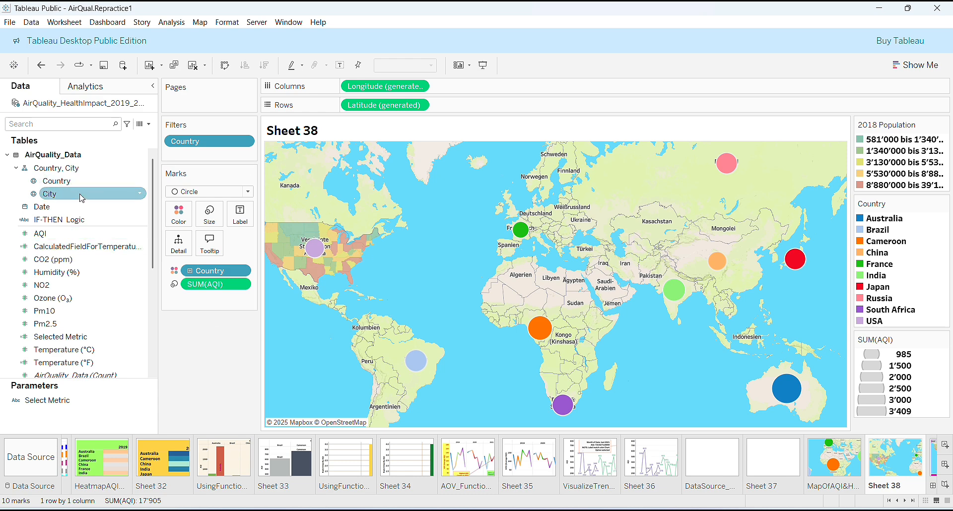
Add Country to Sheet 38's marks a second time and assign it to Label
drag(82, 182, 199, 300)
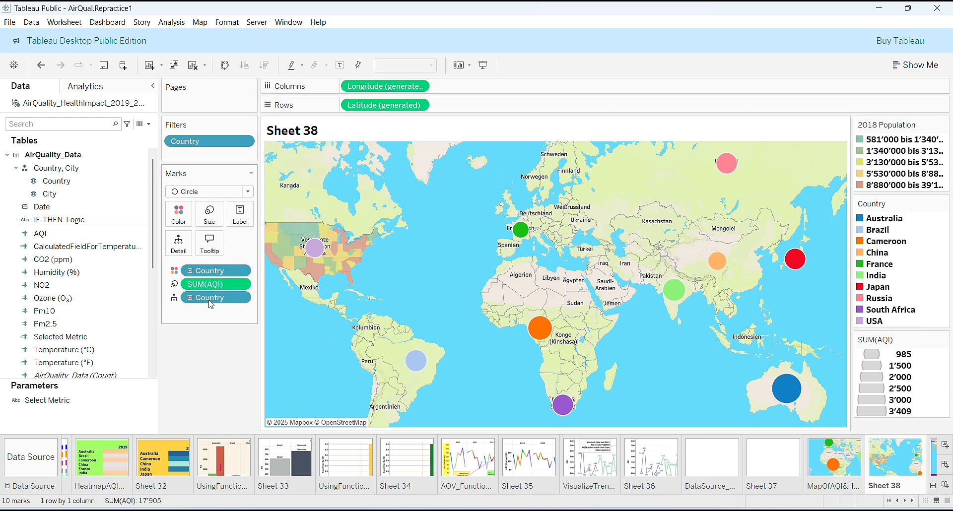
click(175, 298)
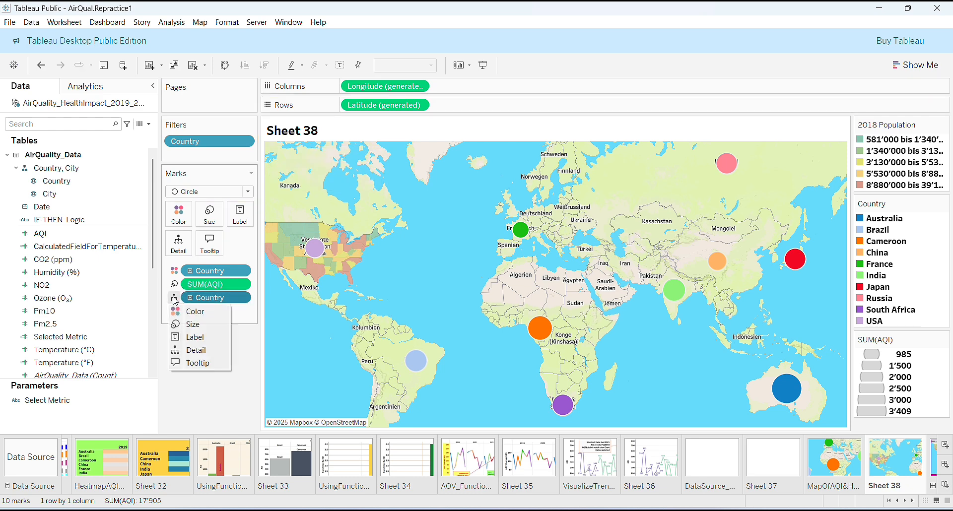
click(199, 337)
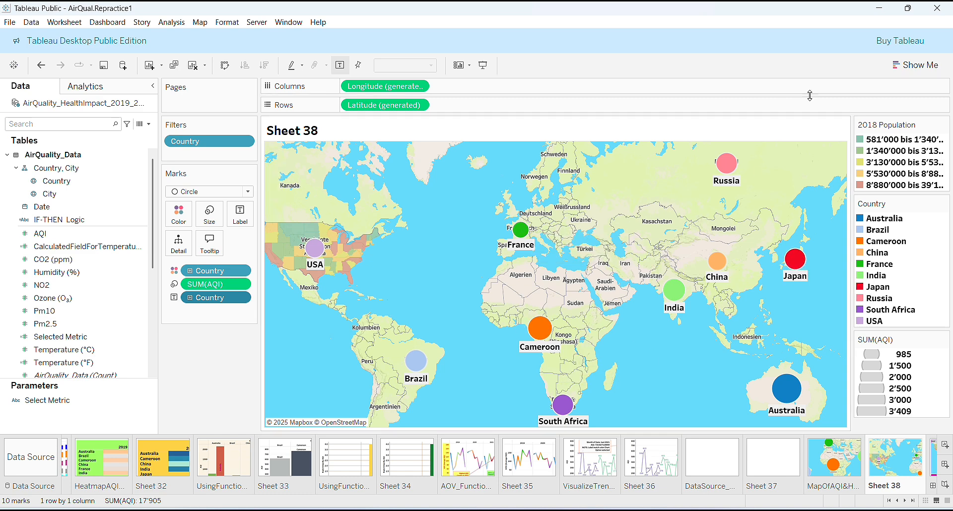
Check the suggested chart types, examine the filters and marks of the original AQI map sheet, and return to Sheet 38
click(916, 65)
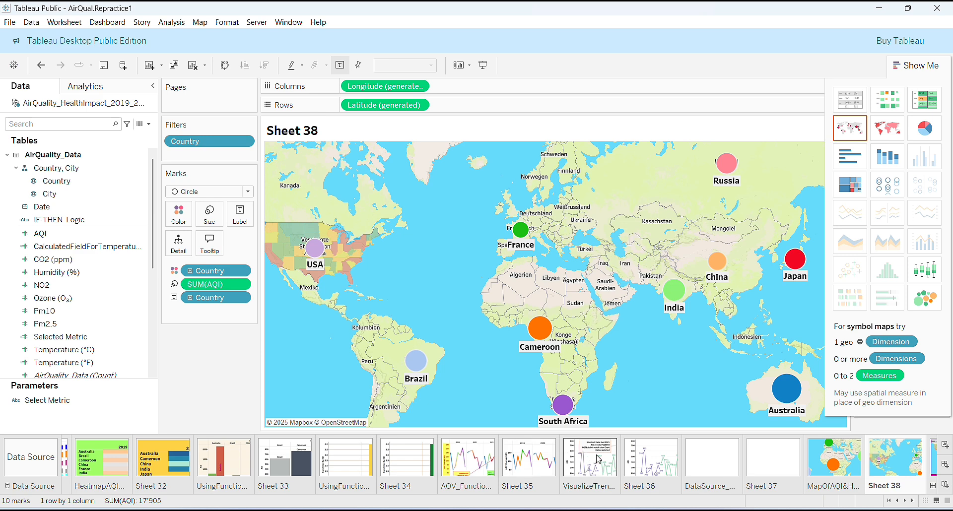
click(826, 454)
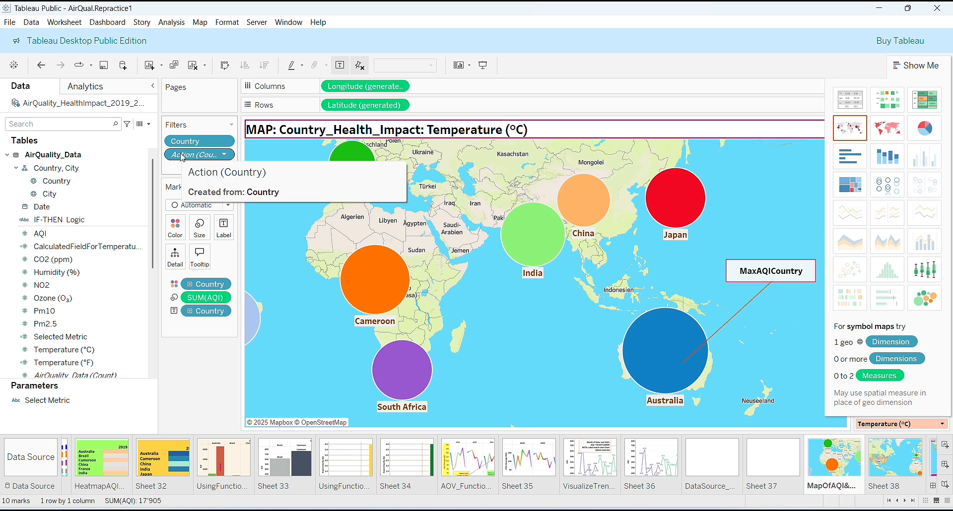
drag(153, 229, 157, 334)
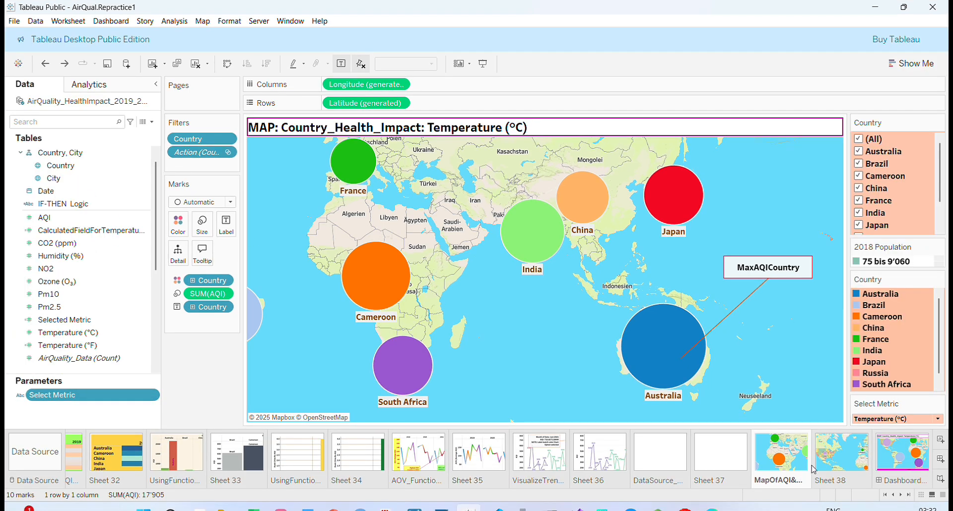
click(826, 463)
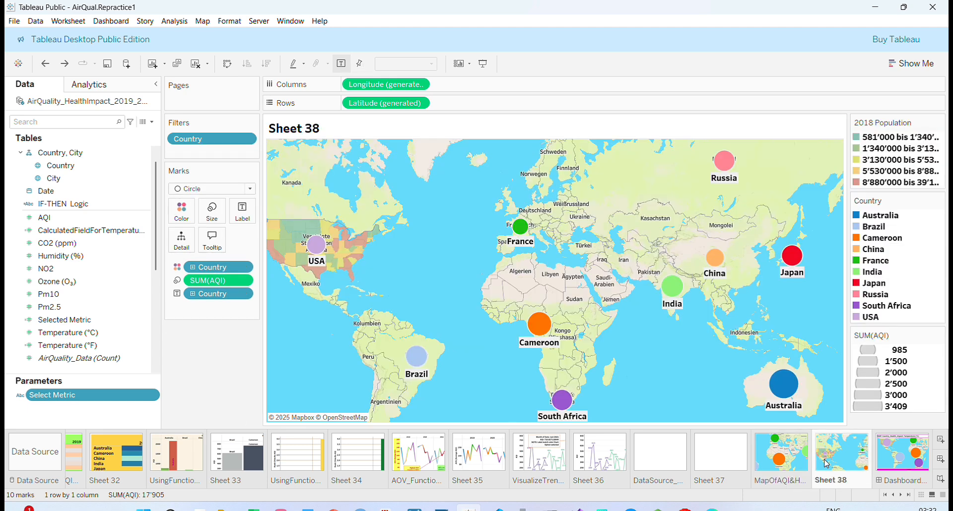
Review the worksheet actions for the whole workbook and for this sheet, and close the list without changes
click(69, 22)
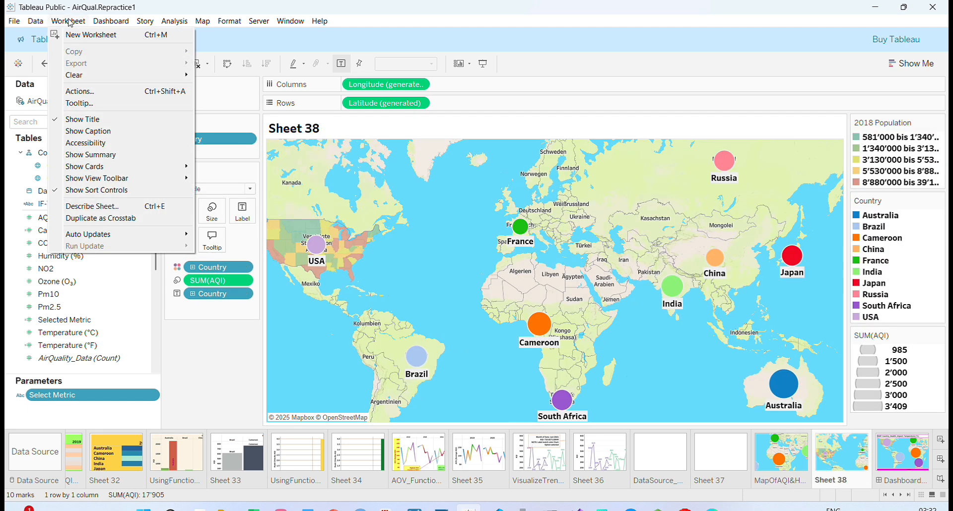
click(99, 91)
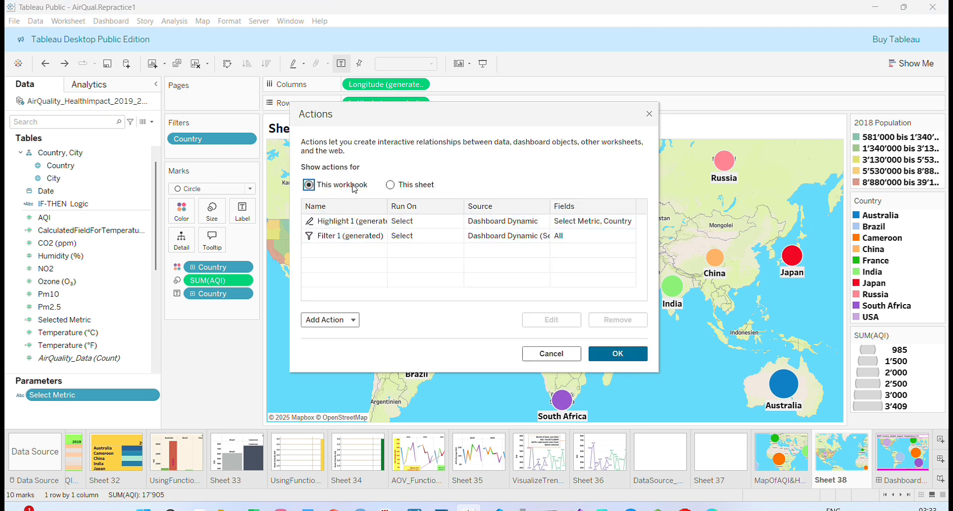
click(391, 186)
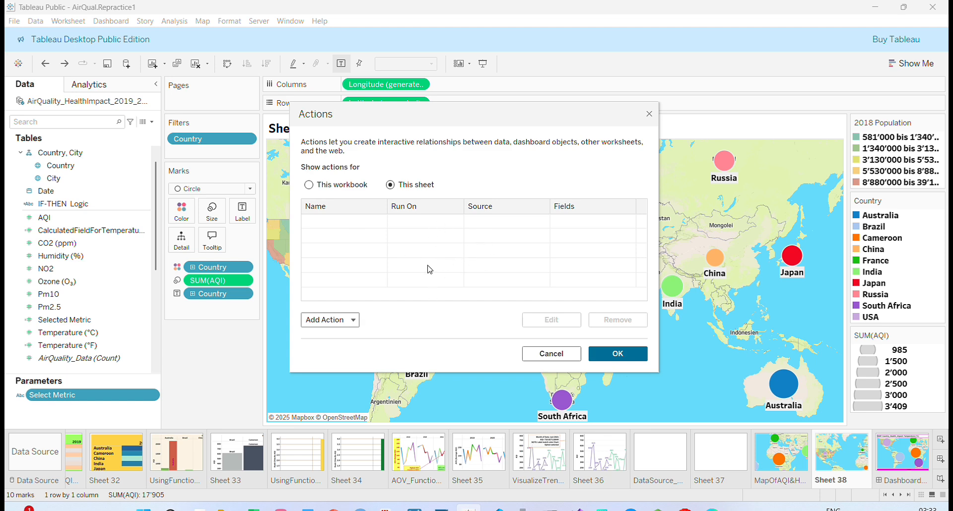
click(309, 186)
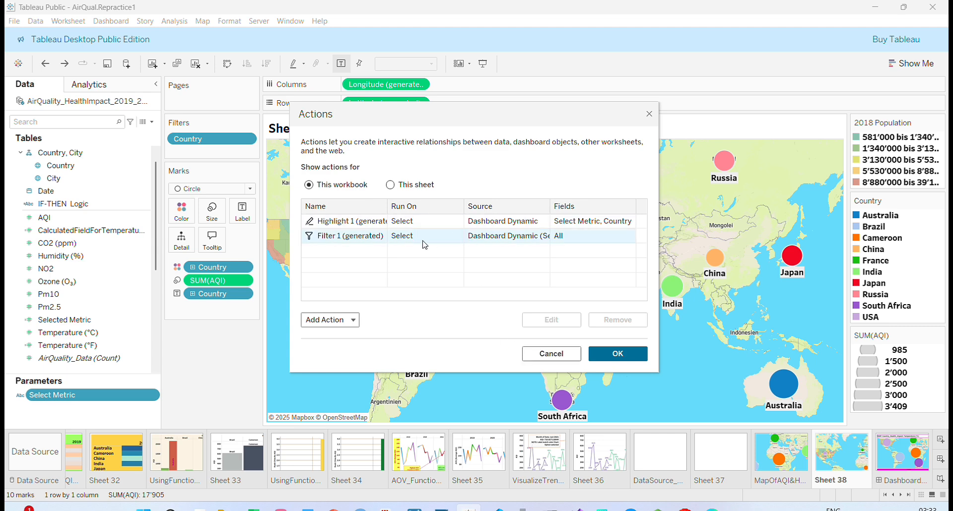
click(568, 355)
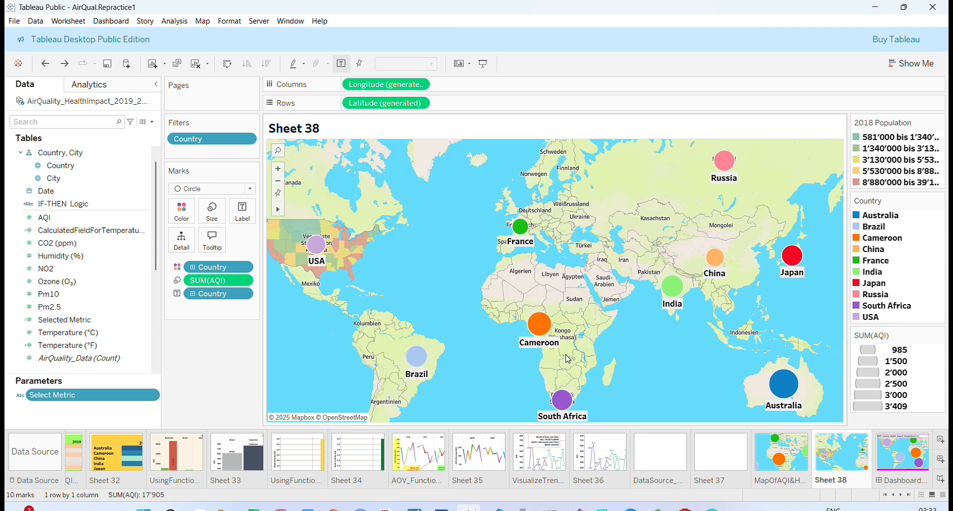
Compare Sheet 38 with the original AQI map and show the Select Metric parameter on Sheet 38
click(782, 452)
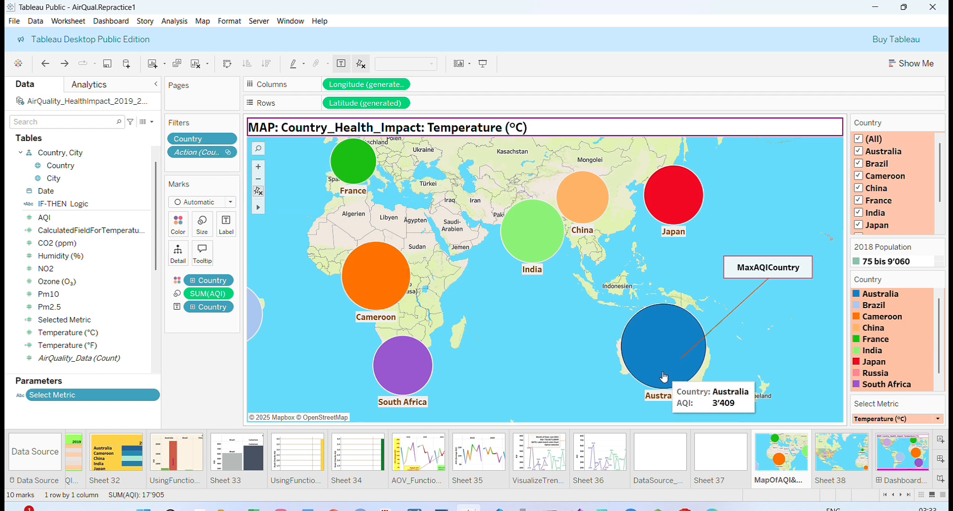
click(843, 458)
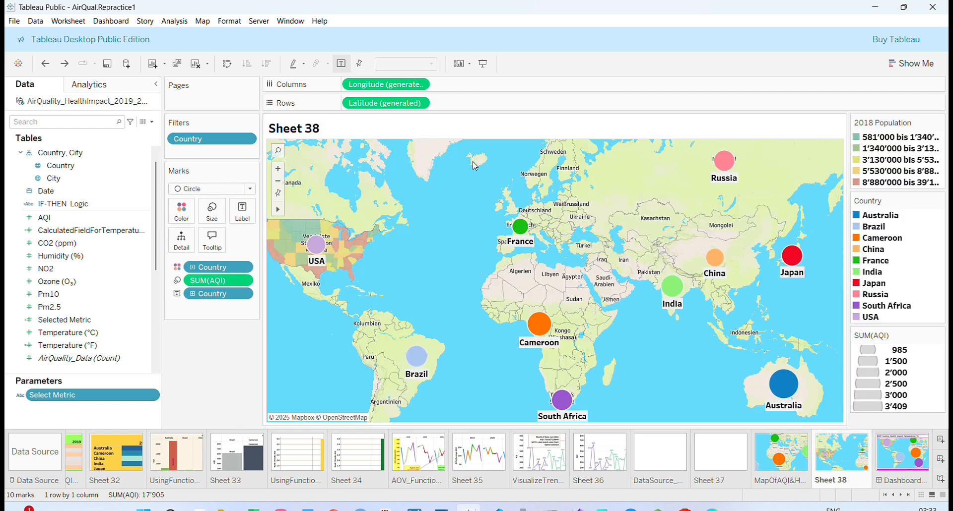
right_click(156, 400)
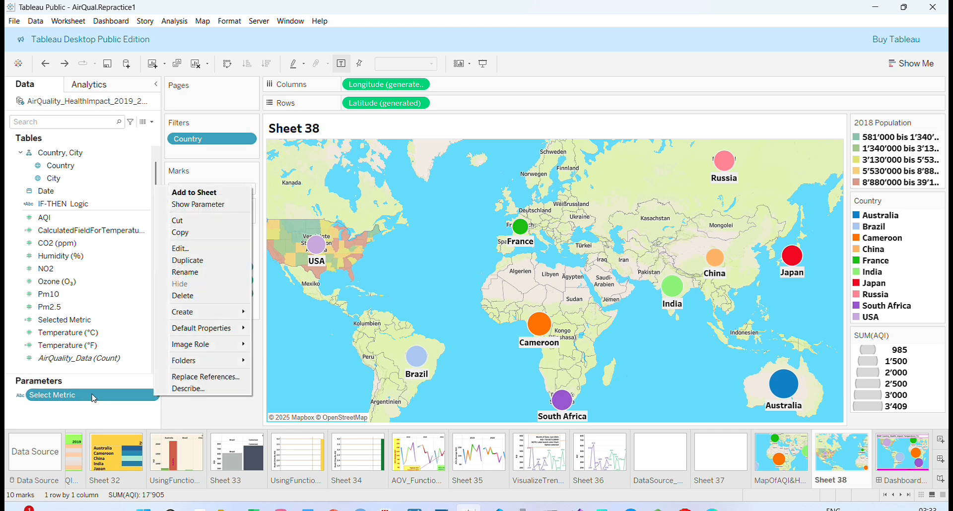
click(217, 208)
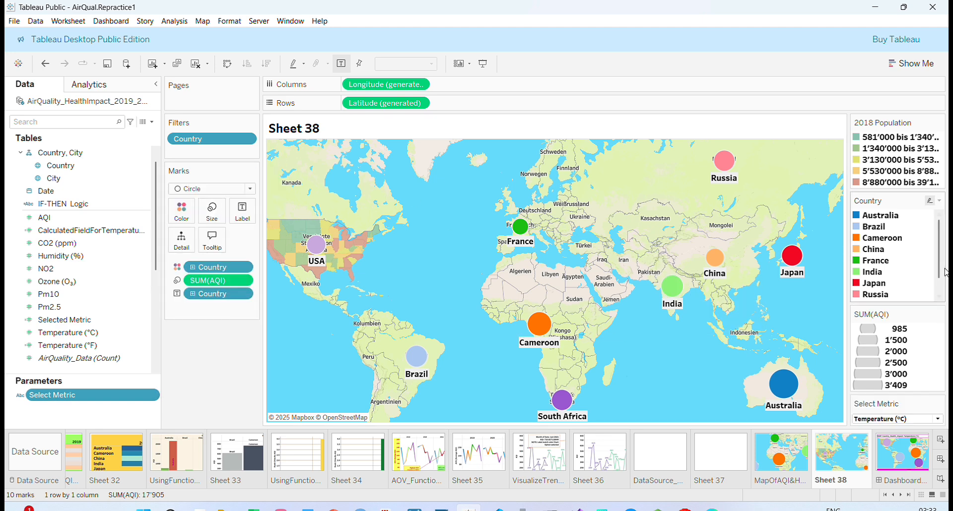
Try the Select Metric parameter with AQI and switch it back to Temperature (ºC)
click(939, 314)
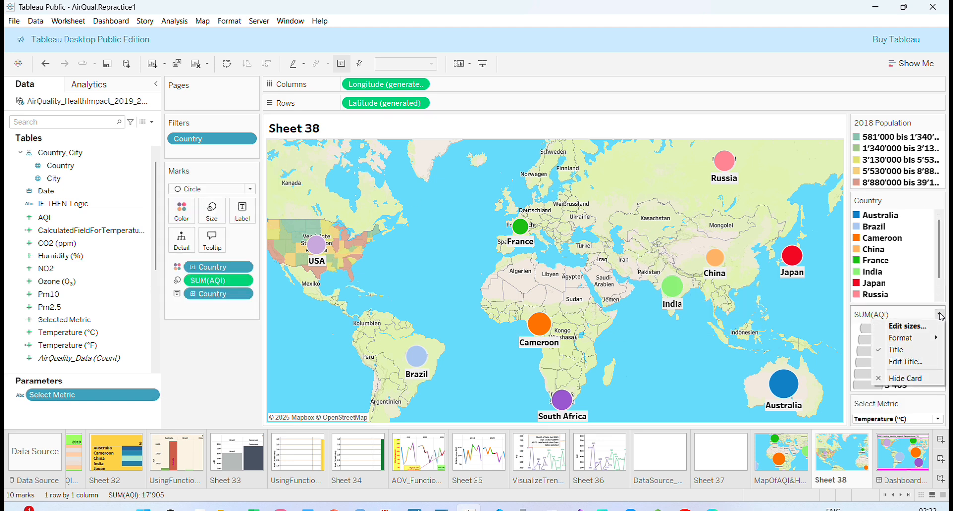
click(939, 419)
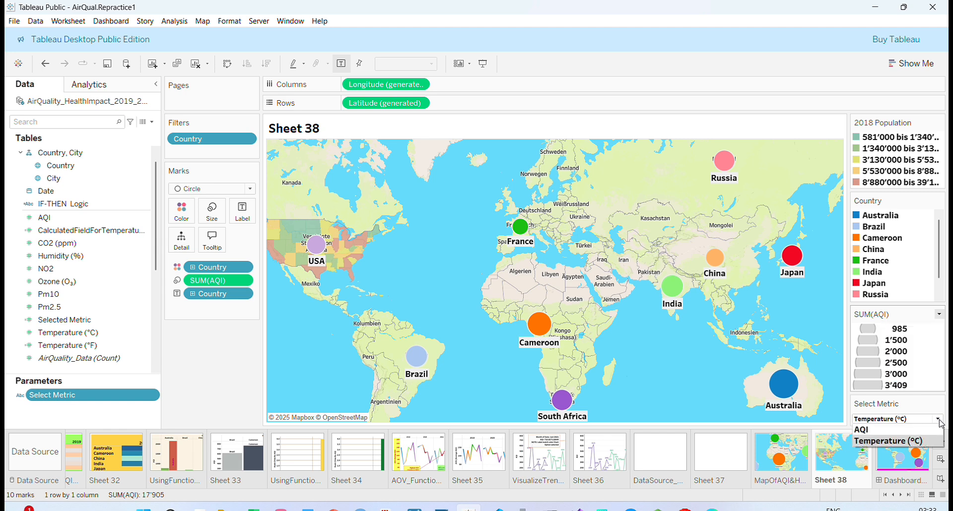
click(902, 433)
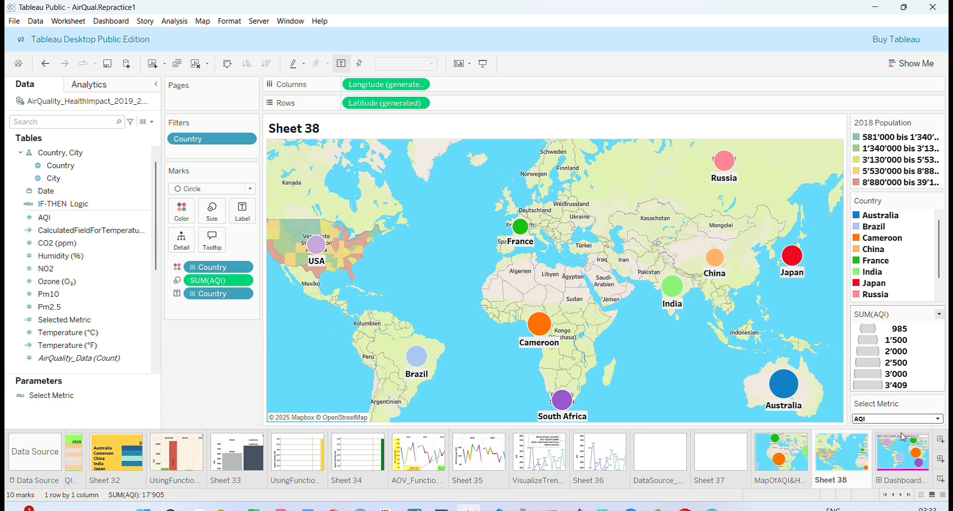
click(938, 420)
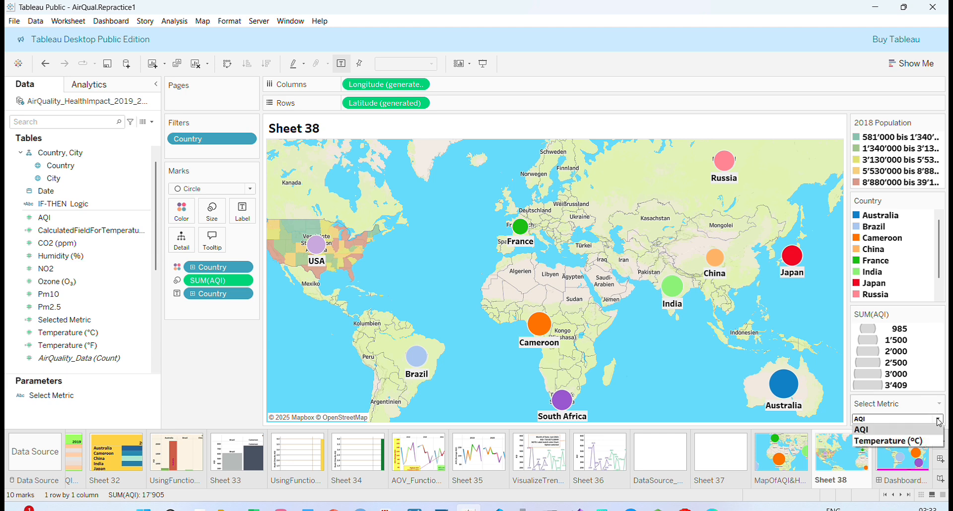
click(902, 444)
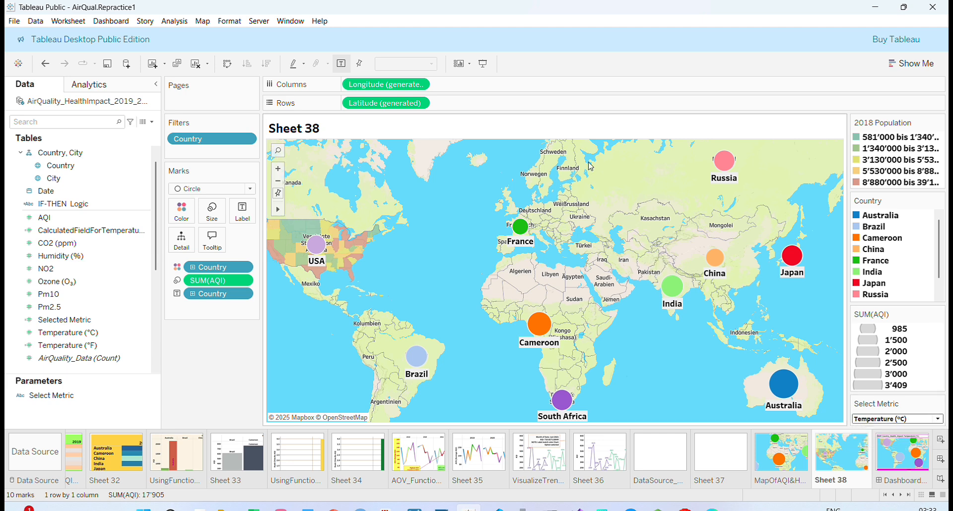
Format Sheet 38's title with a thin solid black border
right_click(500, 129)
click(527, 172)
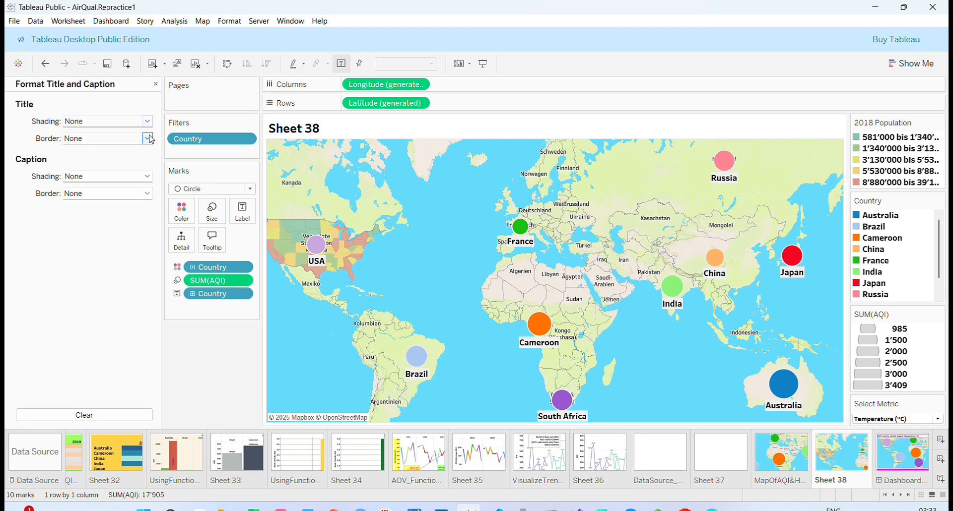
click(148, 139)
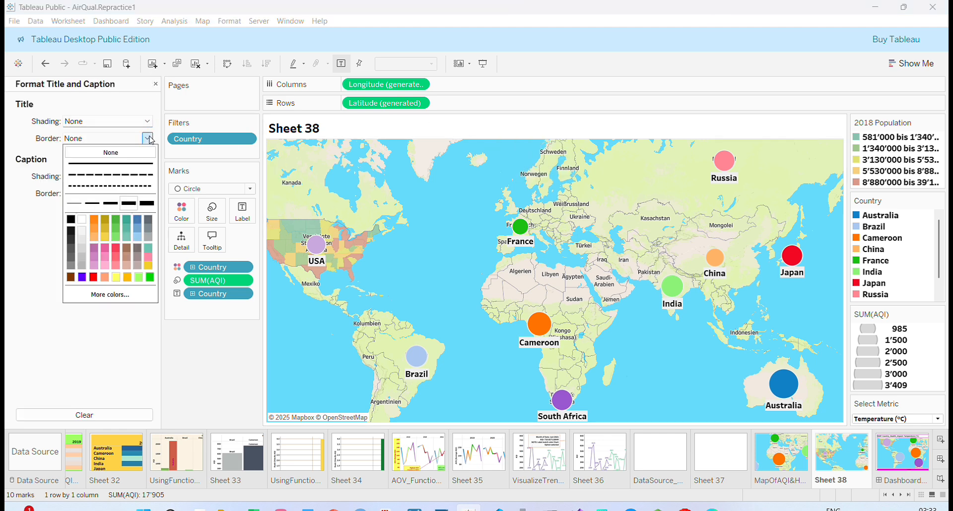
click(82, 277)
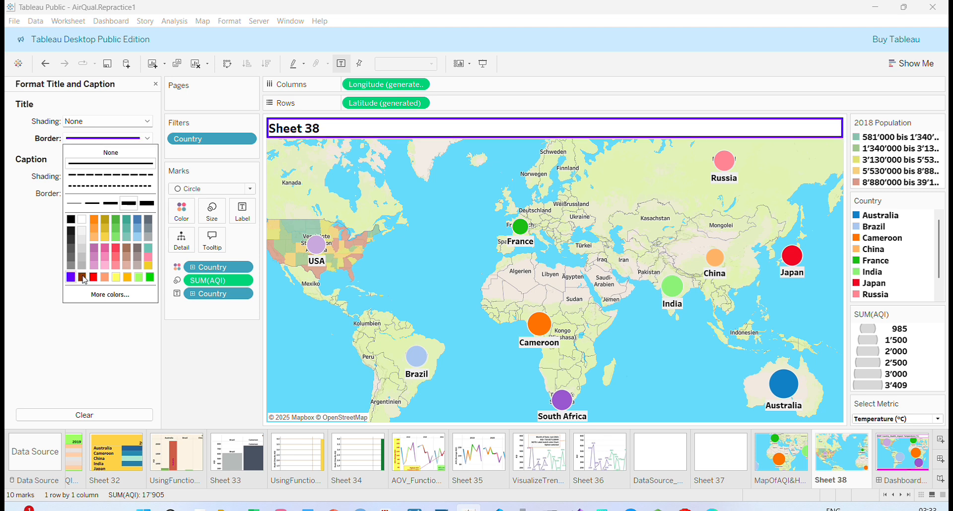
click(75, 204)
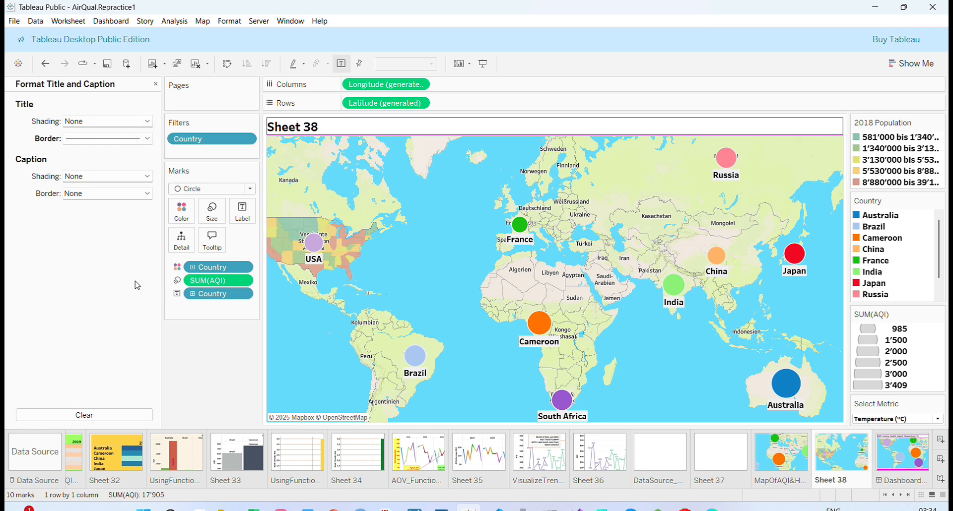
Change Sheet 38's title to "<Sheet Name>: <Parameters.Select Metric>" and set the Select Metric parameter to AQI
right_click(501, 130)
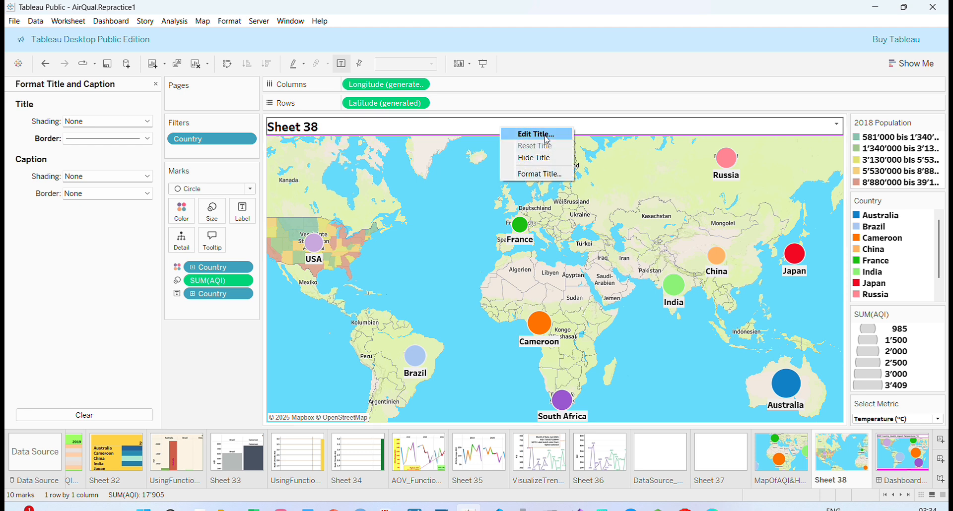
click(536, 134)
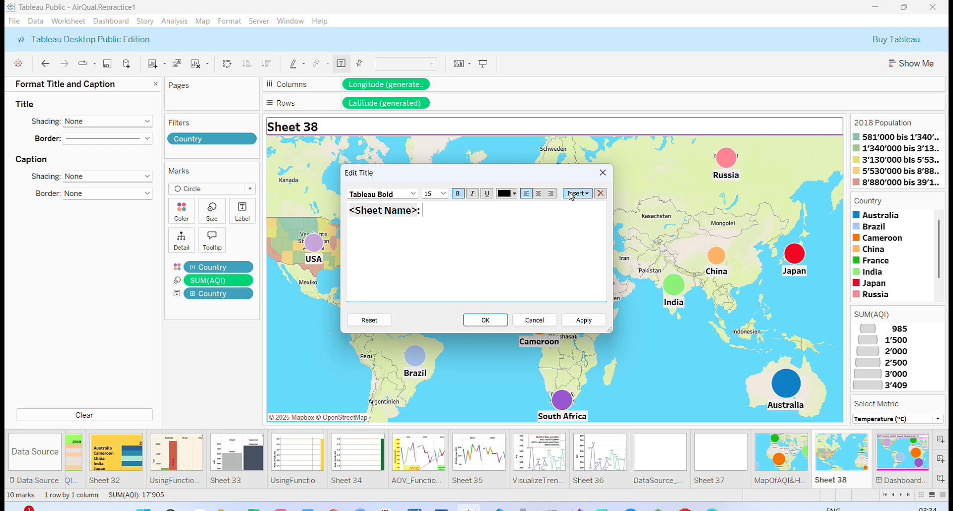
click(587, 195)
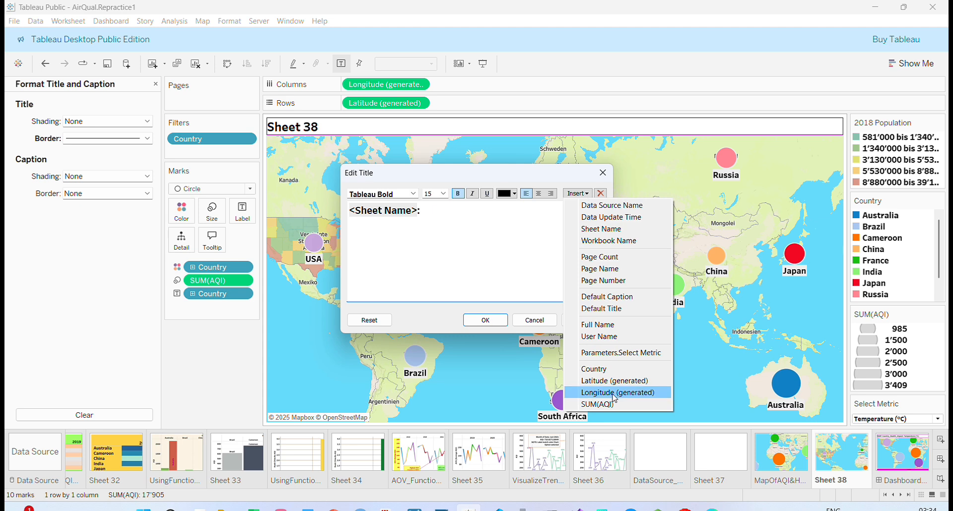
click(644, 353)
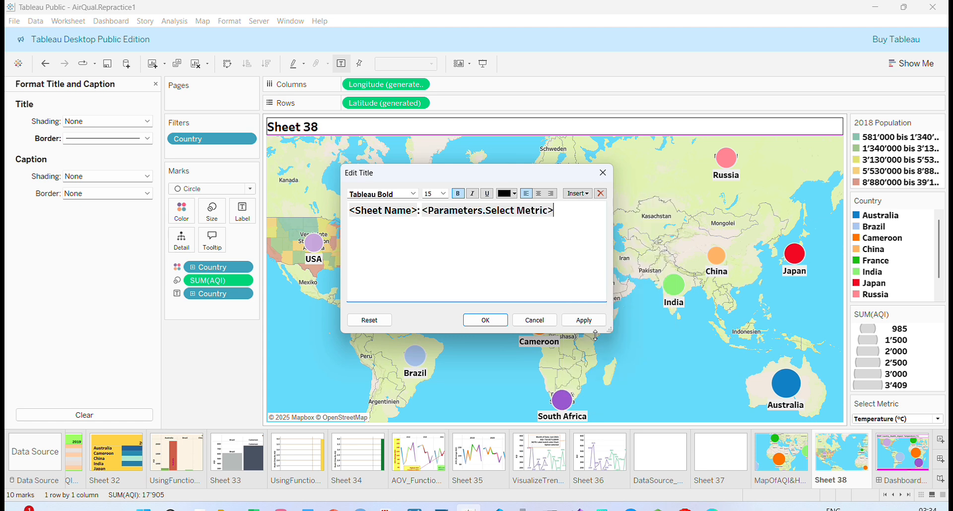
click(485, 320)
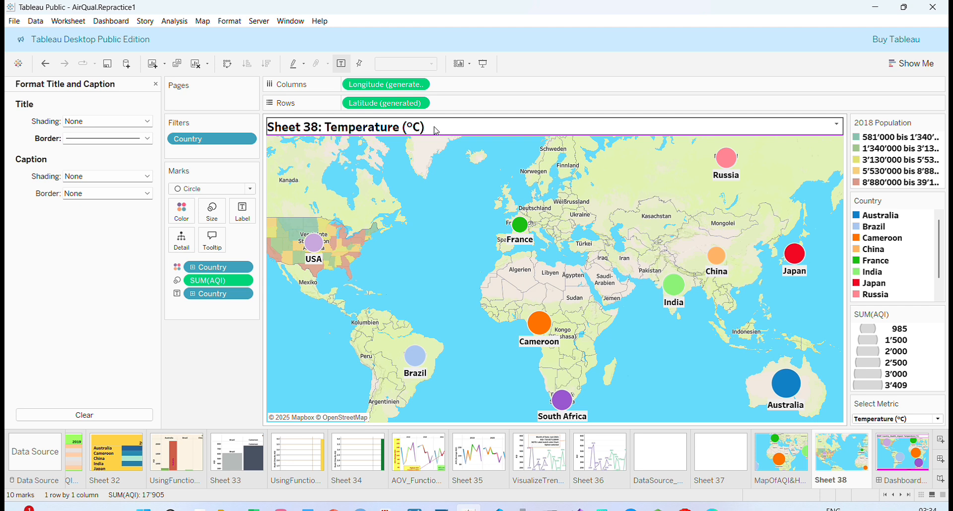
click(937, 420)
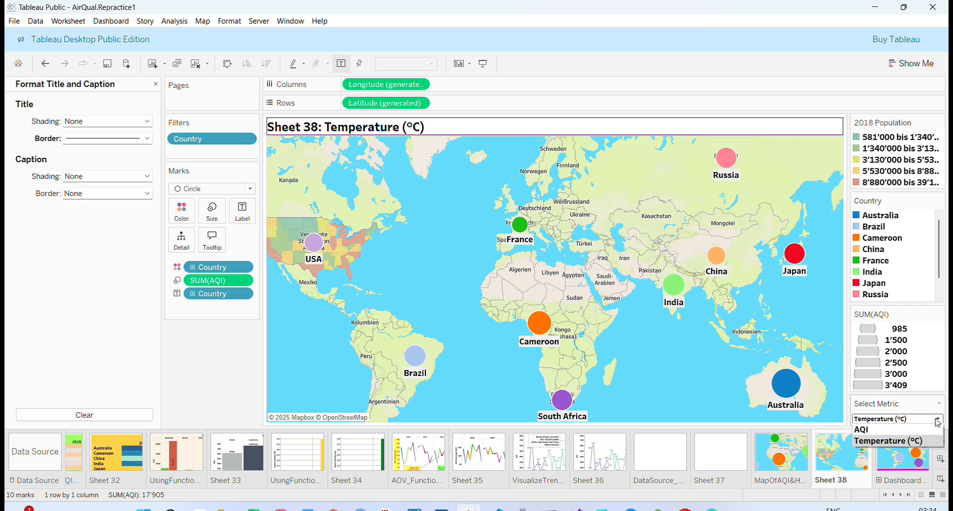
click(894, 430)
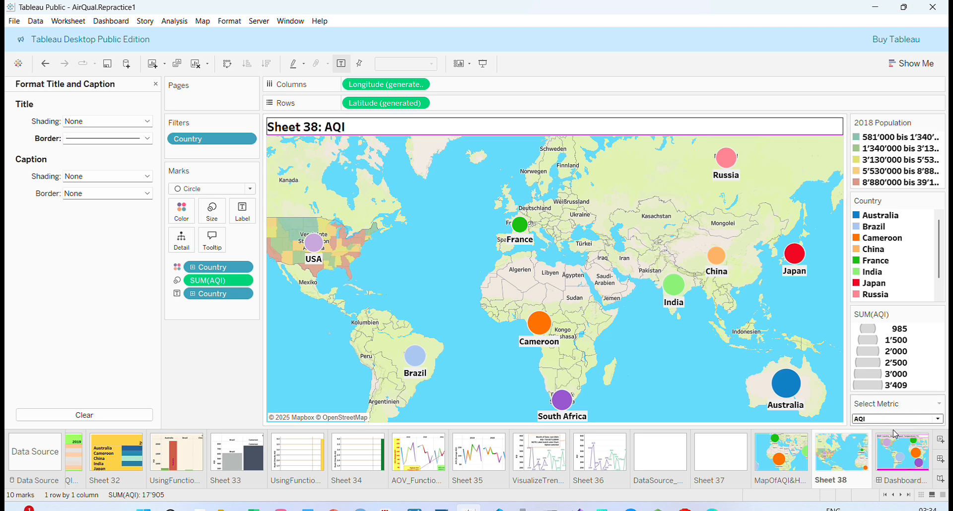
Set Sheet 38's Select Metric parameter to Temperature (ºC) and close the title formatting options
click(937, 420)
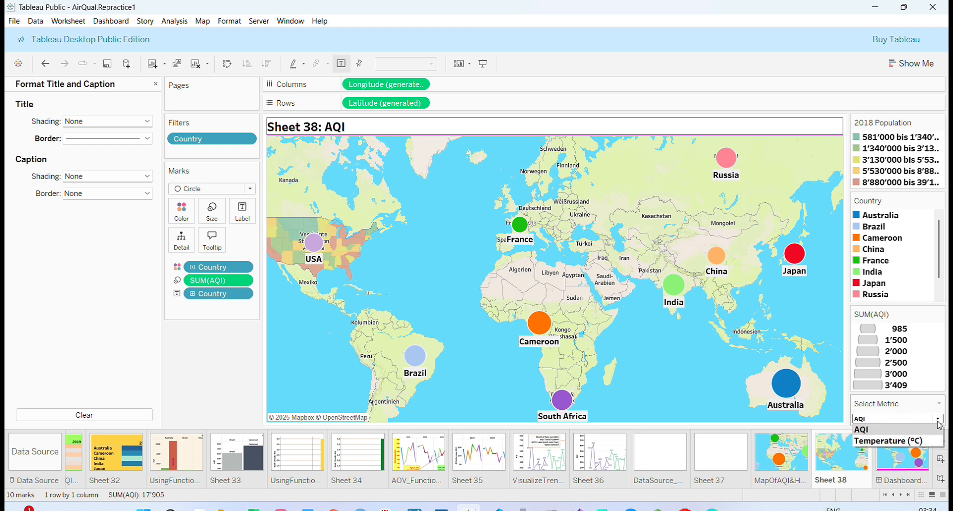
click(915, 441)
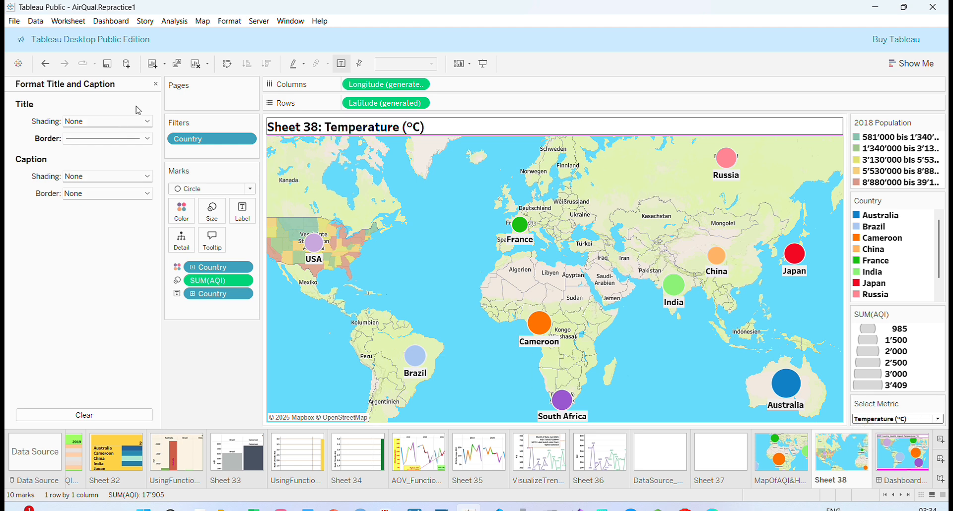
click(157, 85)
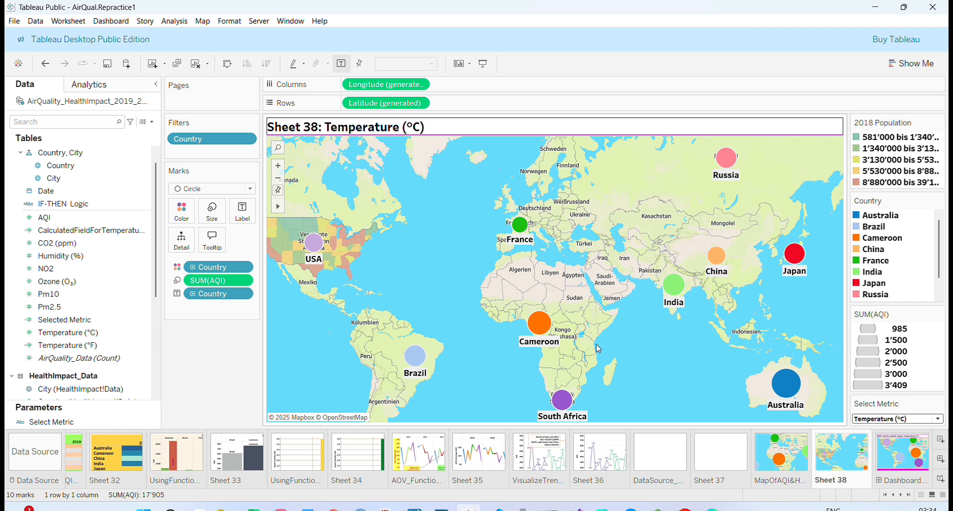
Test the dynamic title of the original MapOfAQI map by switching Select Metric to AQI and back to Temperature (ºC)
click(782, 458)
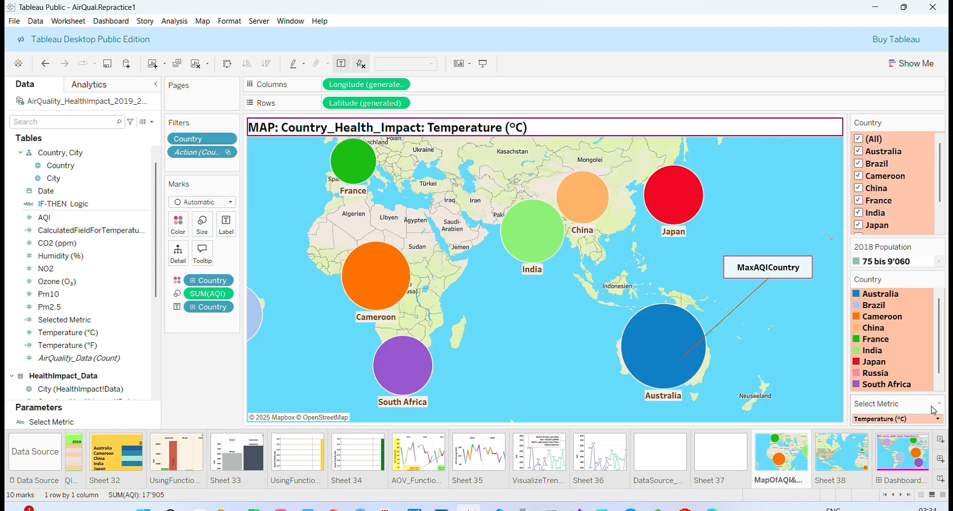
click(938, 420)
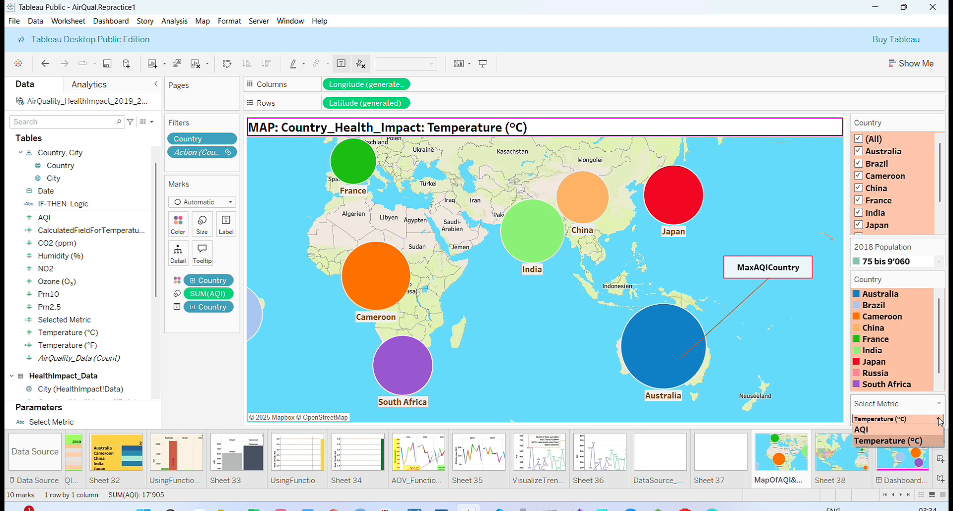
click(901, 432)
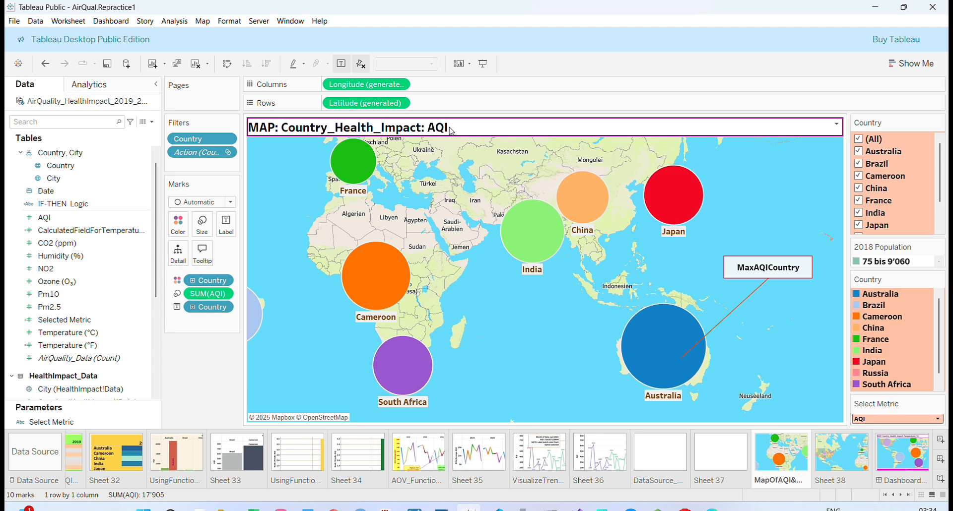
click(942, 420)
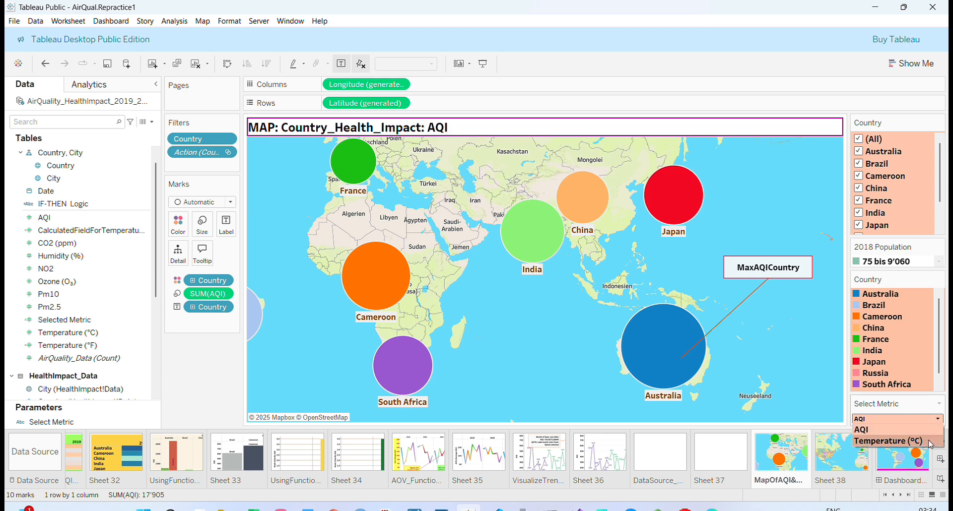
click(935, 439)
mouse_move(661, 348)
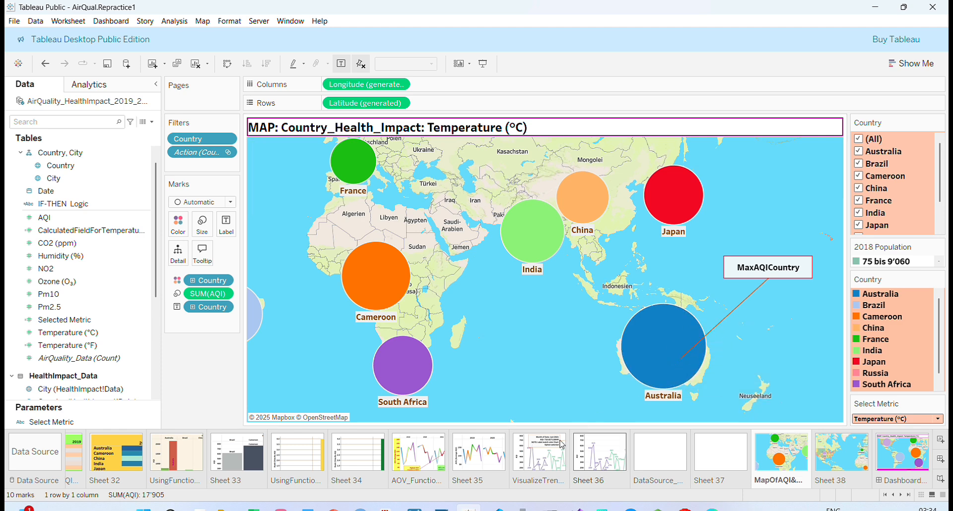
Show the caption on Sheet 38 and format it with a thin red border
click(838, 459)
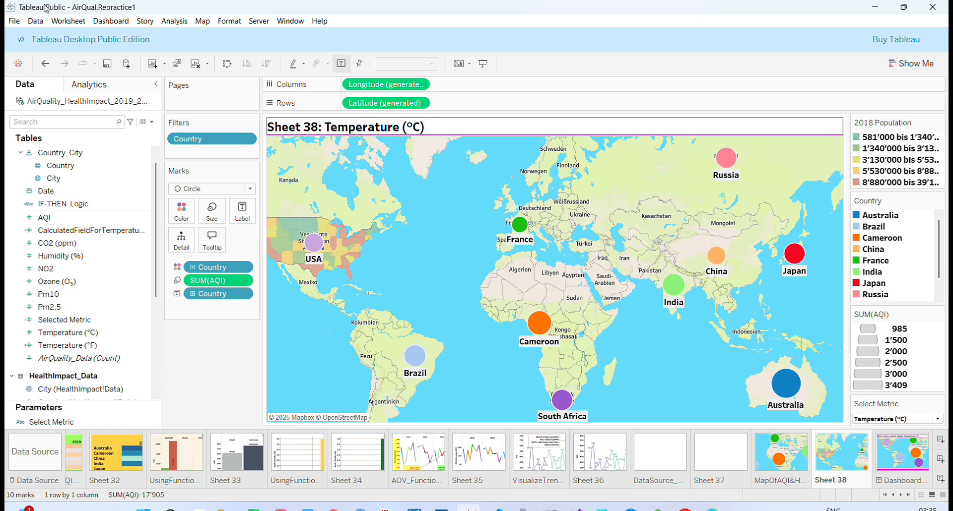
click(67, 21)
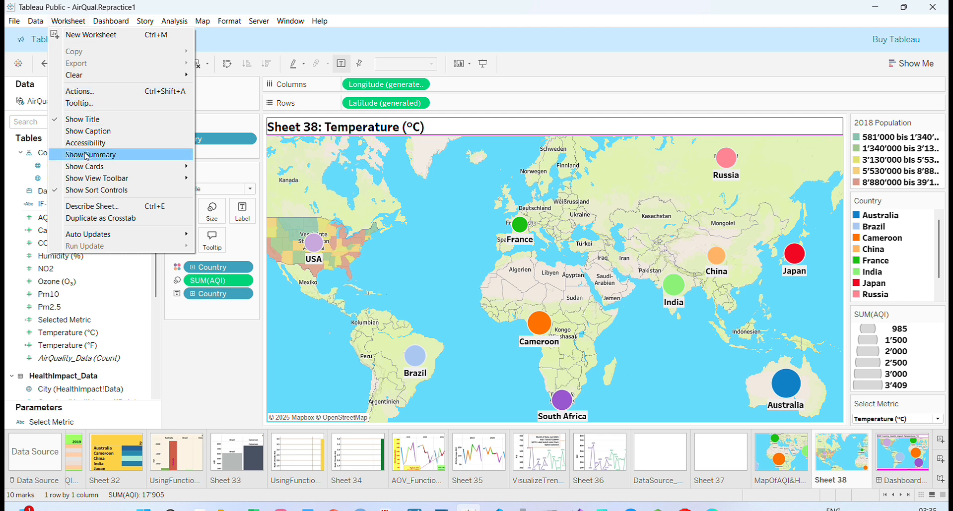
click(89, 131)
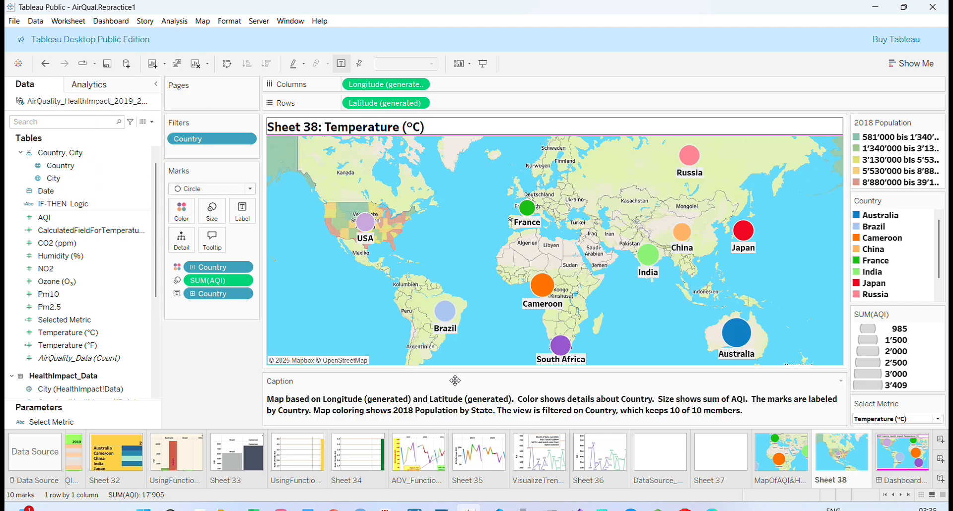
right_click(473, 396)
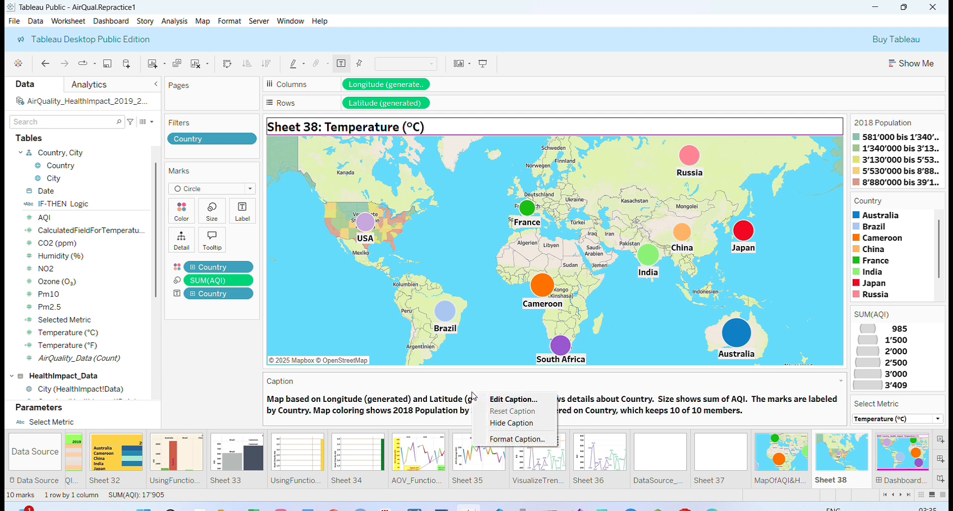
click(512, 439)
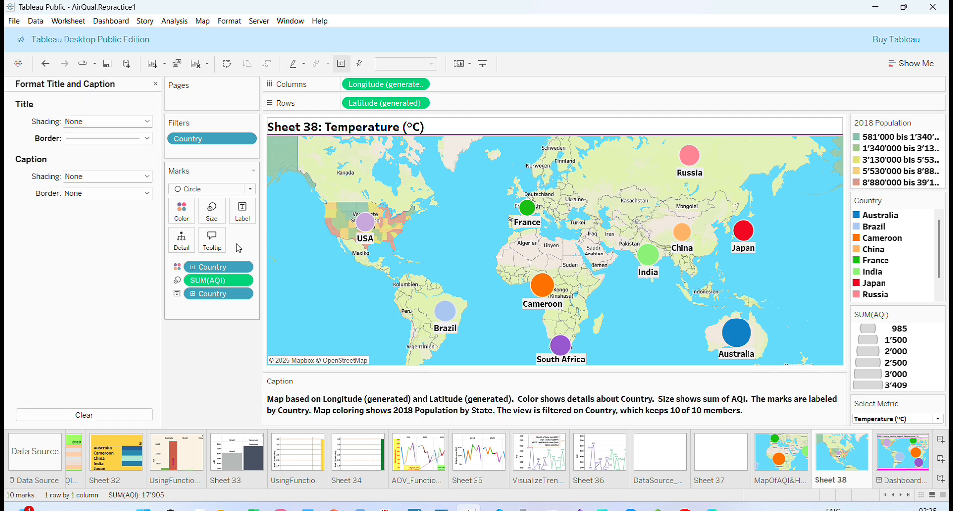
click(147, 193)
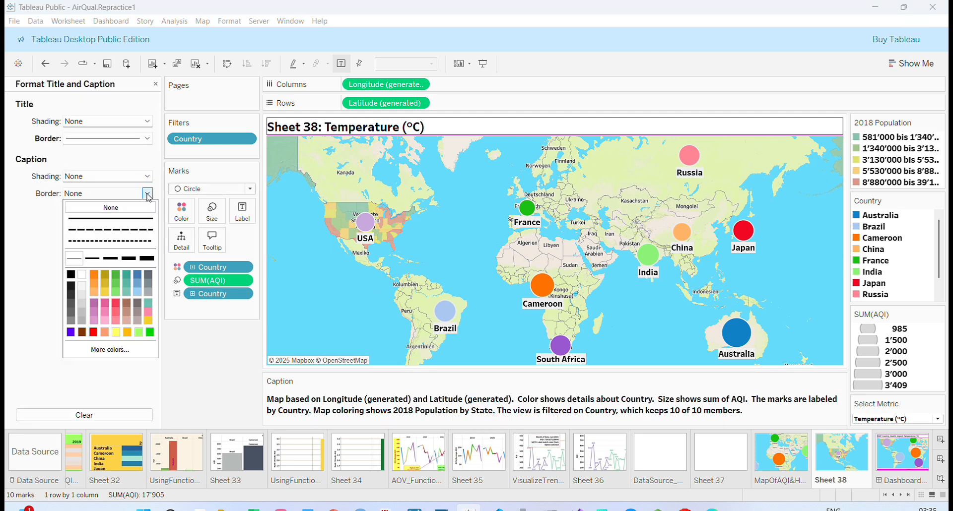
click(94, 333)
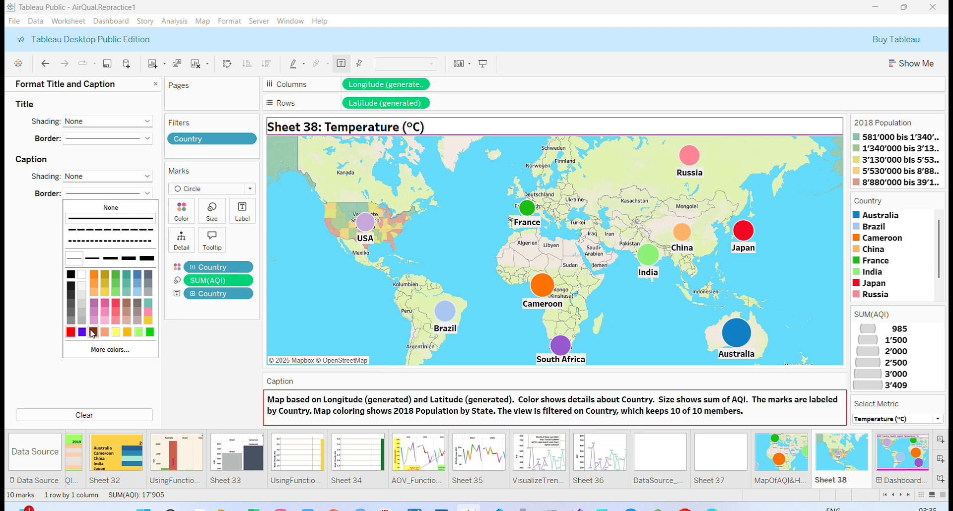
click(155, 84)
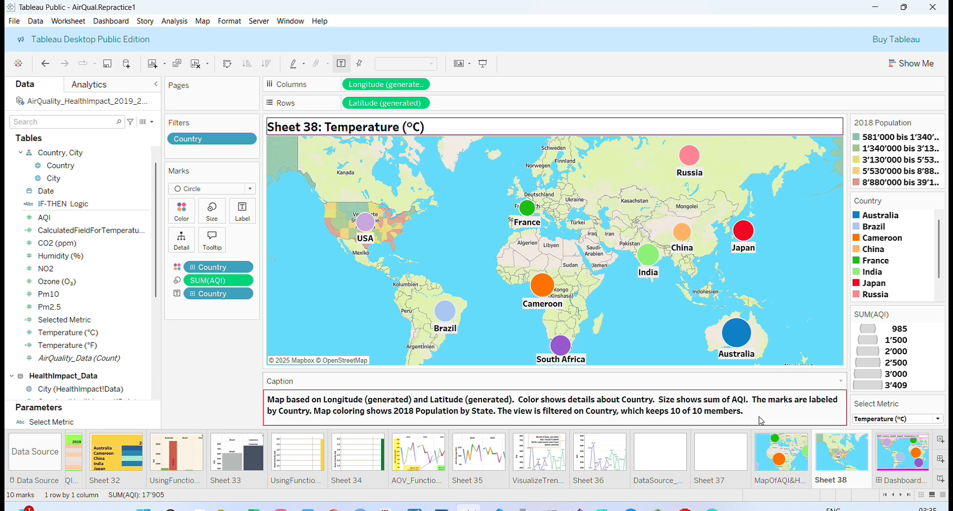
Set the Select Metric parameter on Sheet 38 to AQI
mouse_move(701, 161)
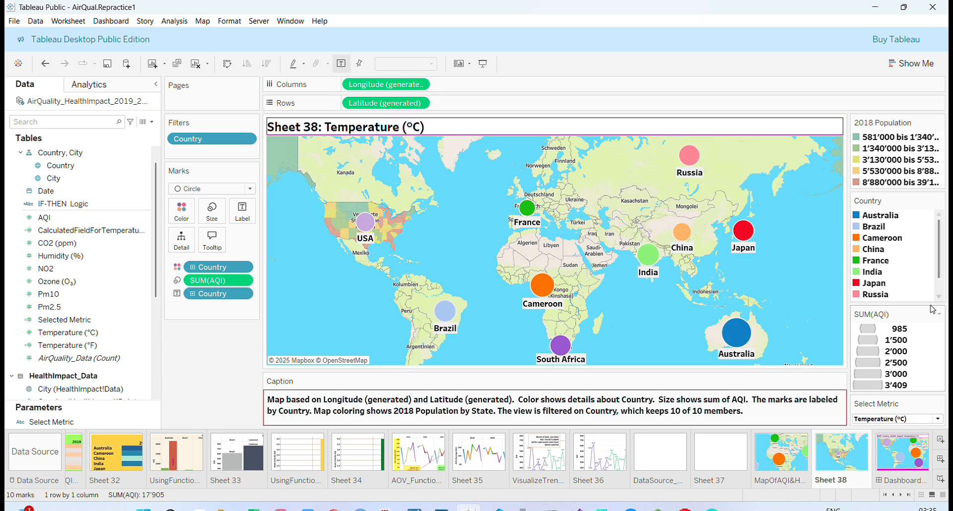
click(940, 419)
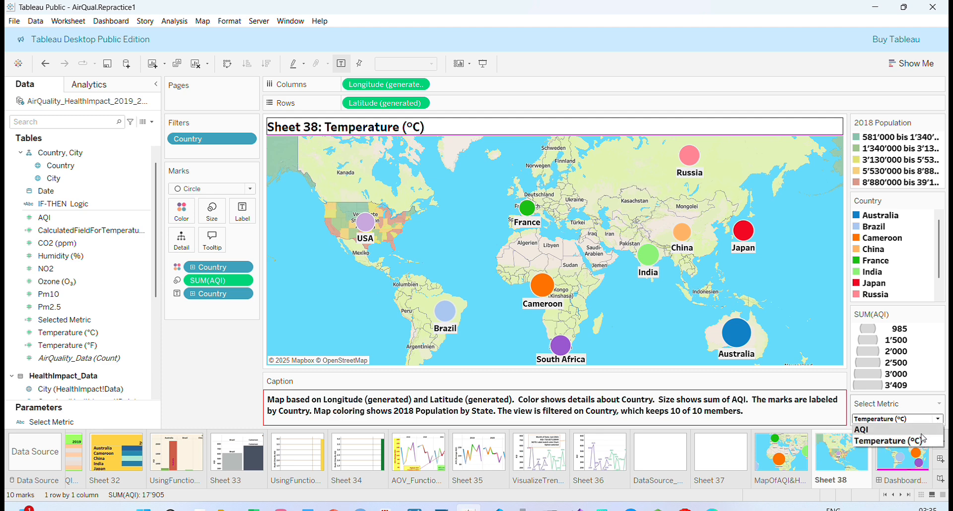
click(873, 430)
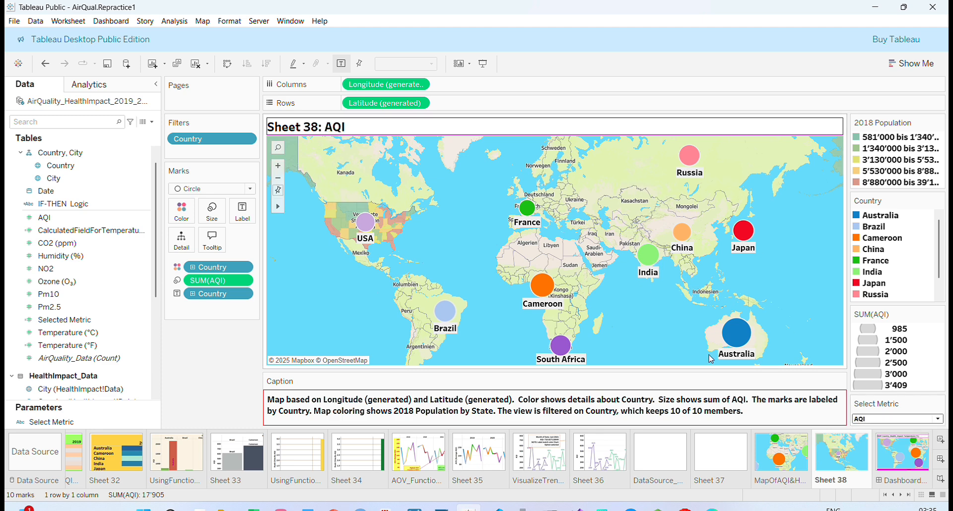
Test cross-chart highlighting on the Dashboard Dynamic dashboard by selecting China on the map, and clear the selection
click(895, 452)
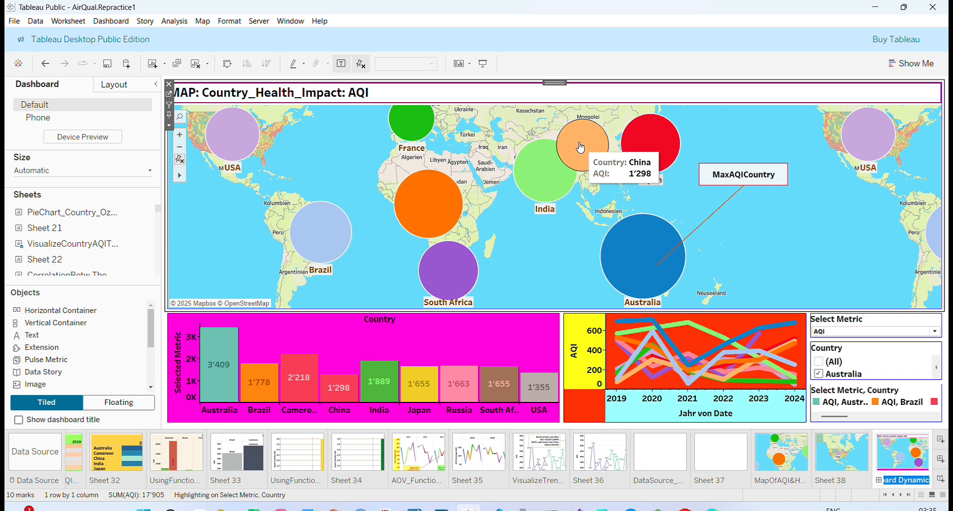
click(583, 162)
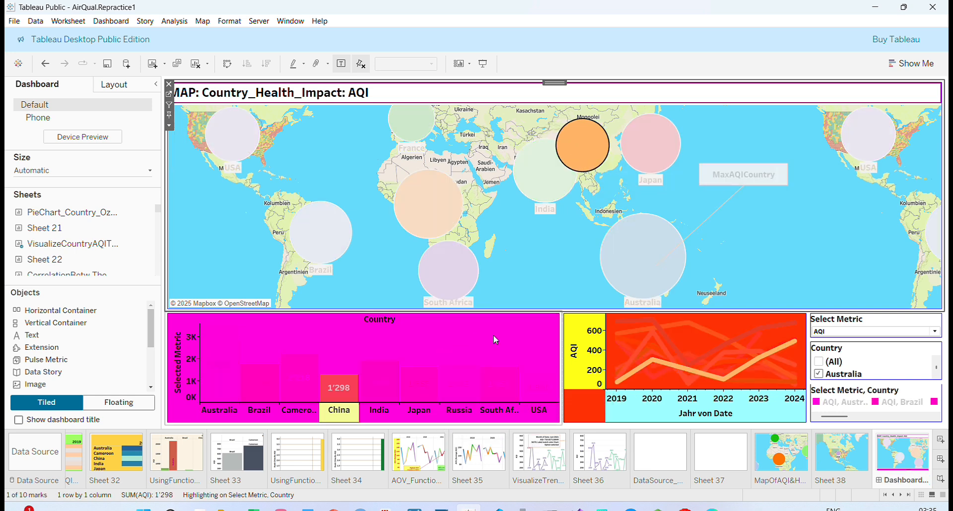
mouse_move(336, 392)
click(746, 290)
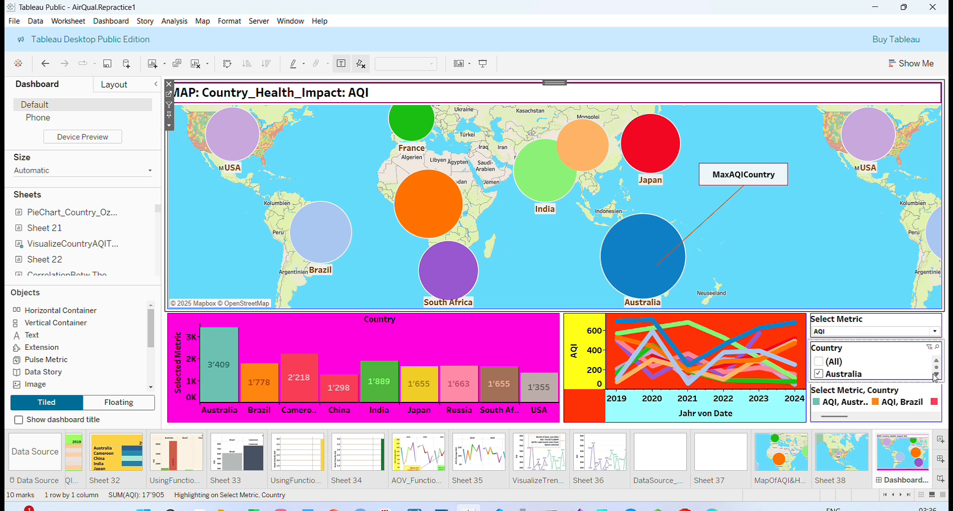
Set the dashboard's Select Metric parameter to Temperature (ºC) and return to Sheet 38
click(935, 332)
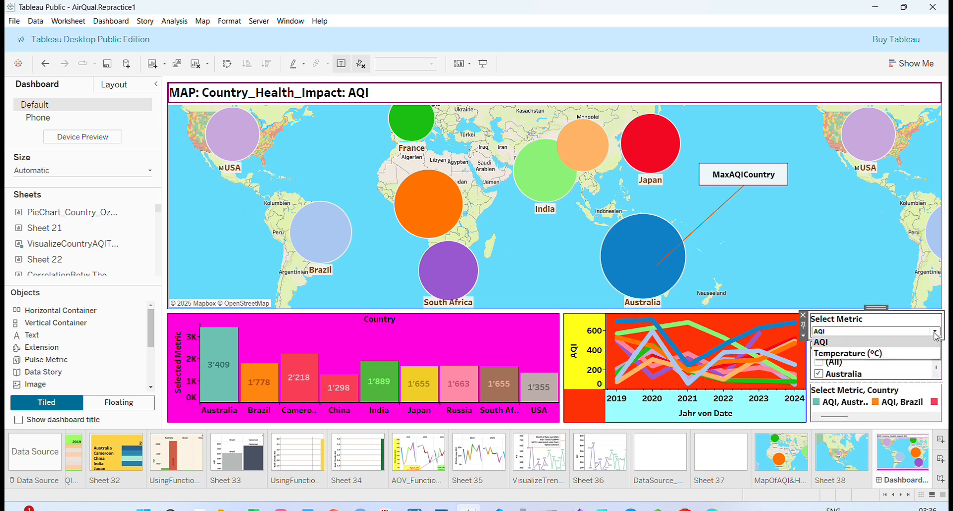
click(876, 353)
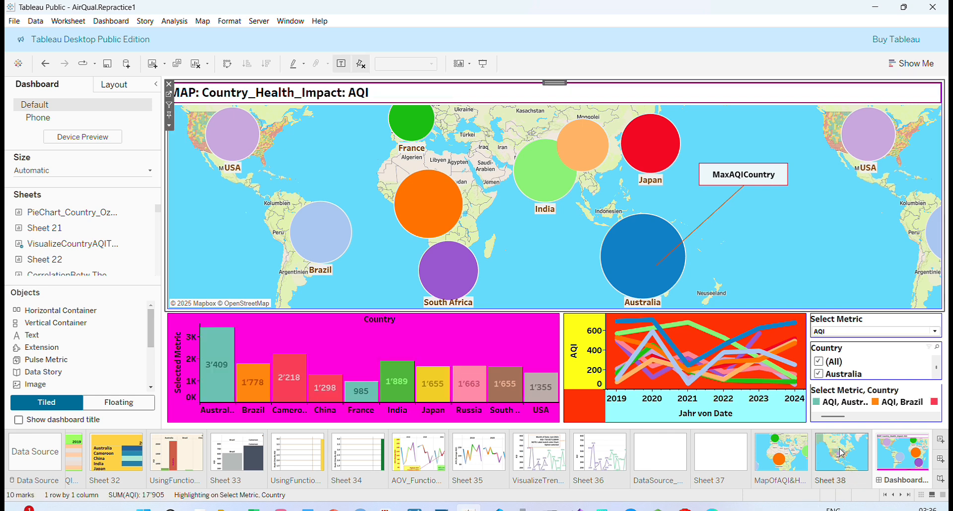
click(841, 452)
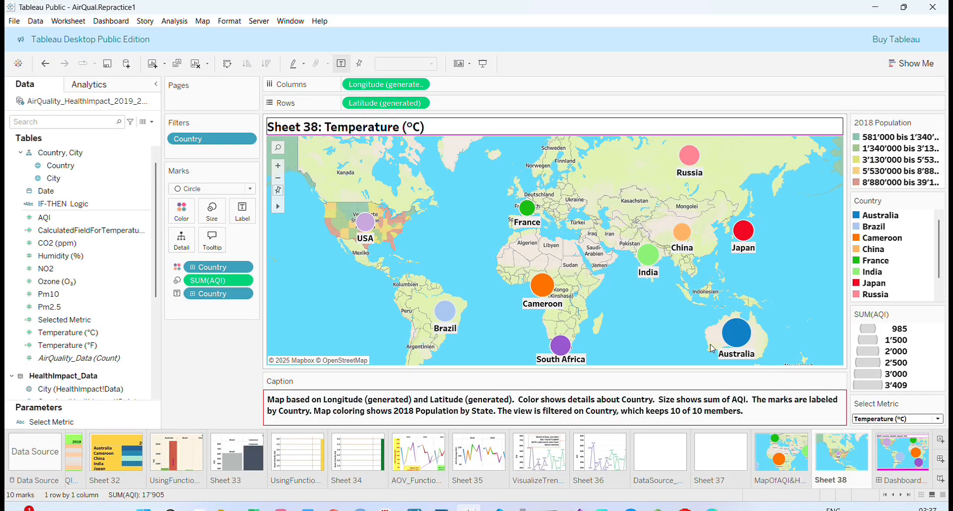
Try the Pan tool on Sheet 38's map and show all of the workbook's sheets as thumbnails in the sheet sorter
mouse_move(280, 207)
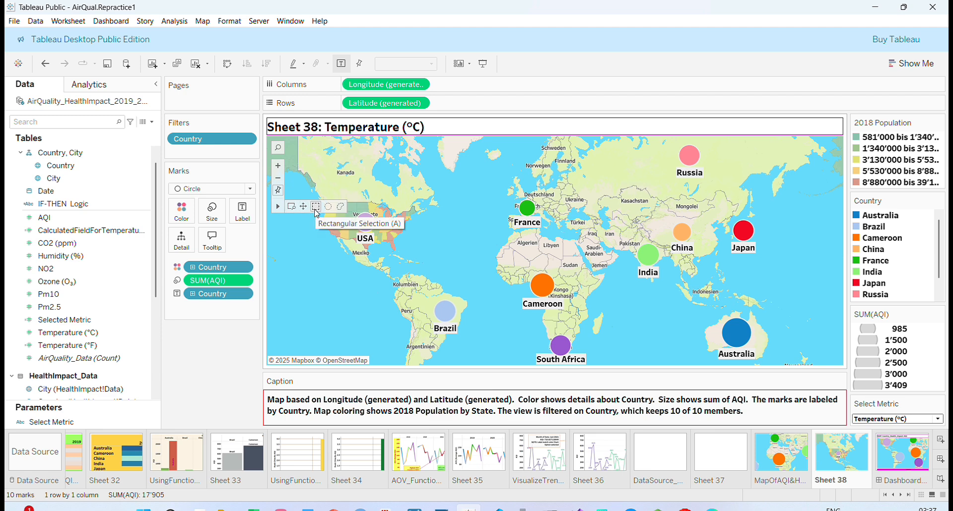
click(303, 207)
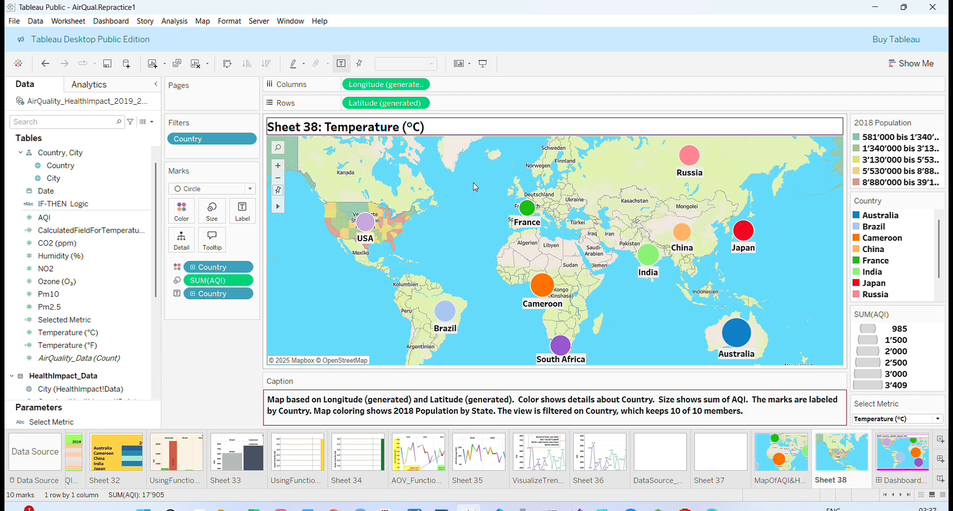
drag(467, 184, 439, 174)
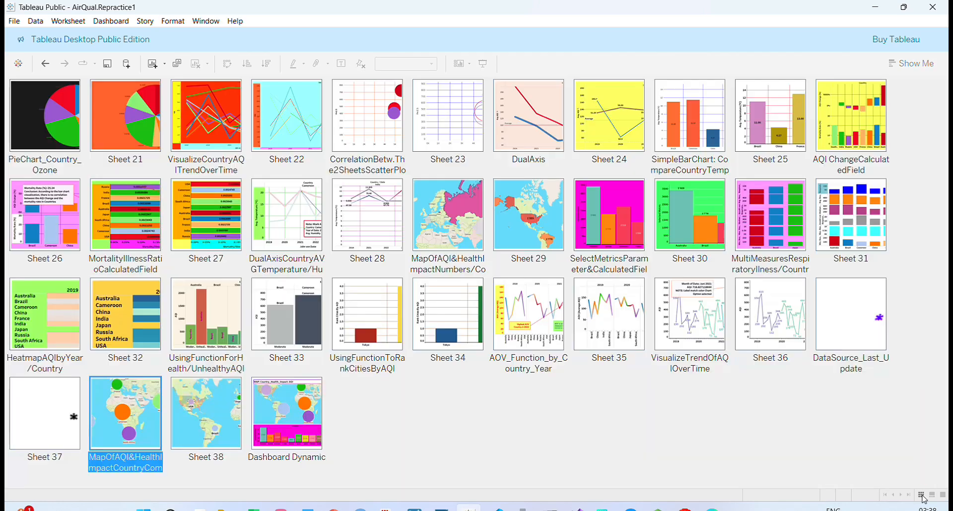
click(921, 495)
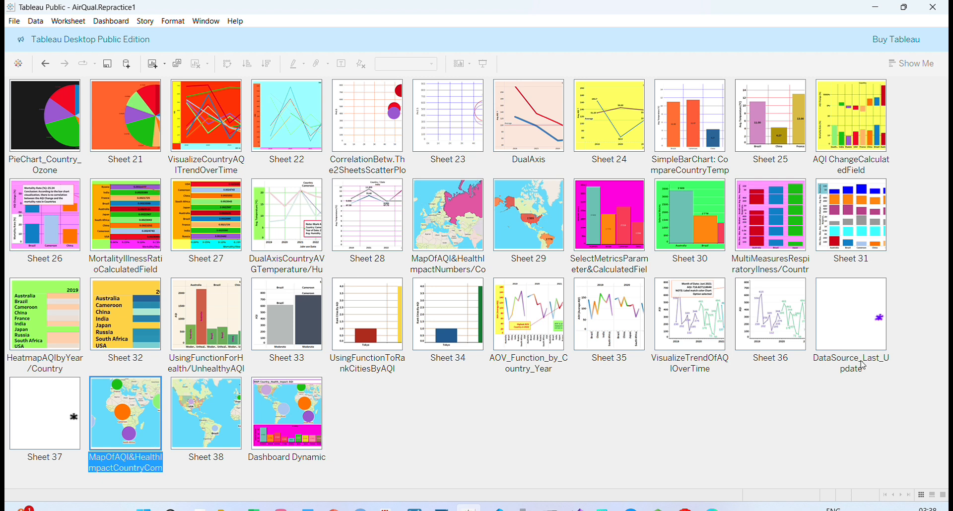